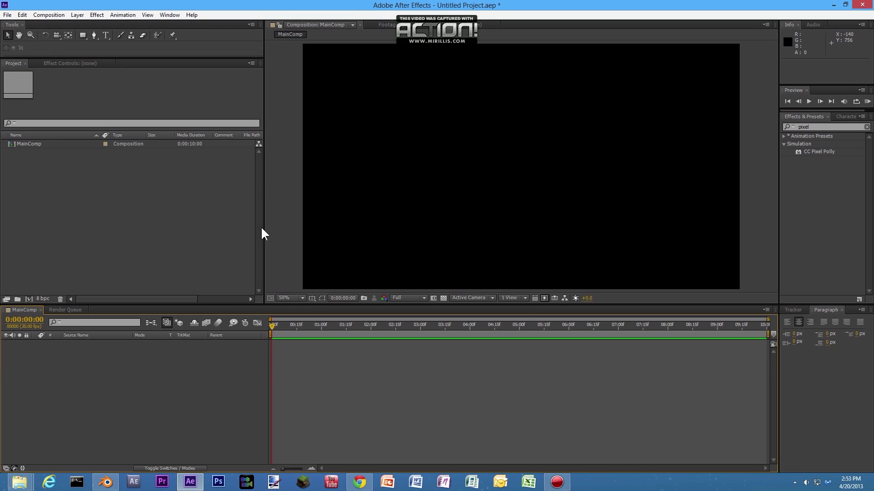
- Switch to Chrome and search Google Images for "texture"
left_click(354, 487)
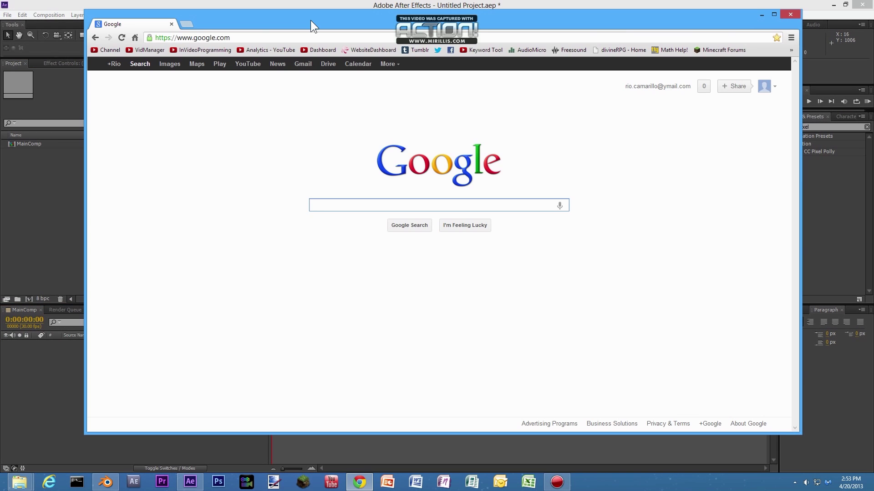
left_click_drag(310, 20, 355, 27)
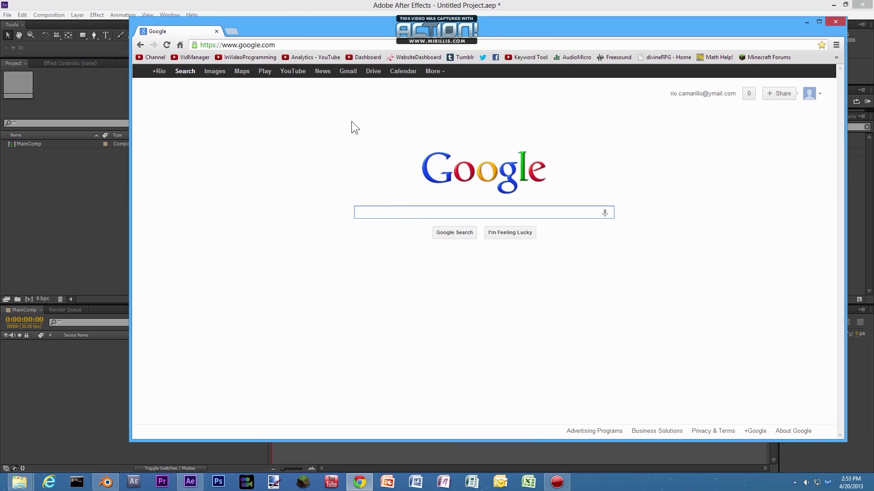
type("tex")
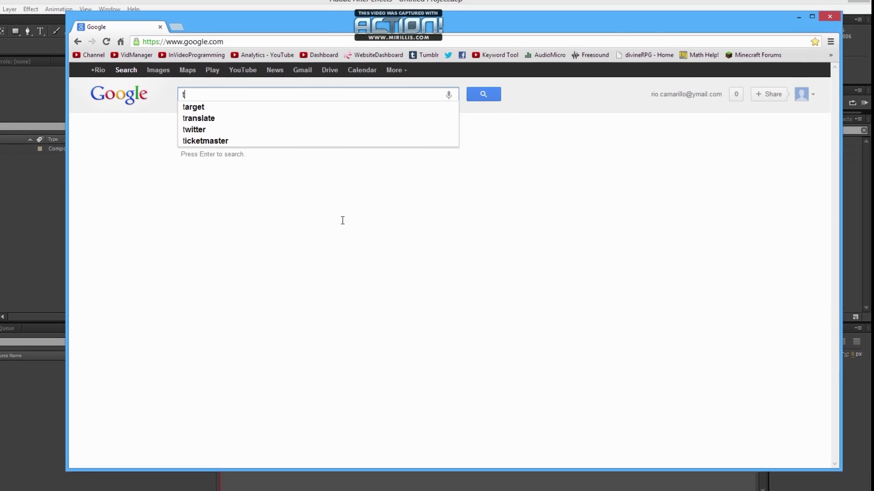
type("ture")
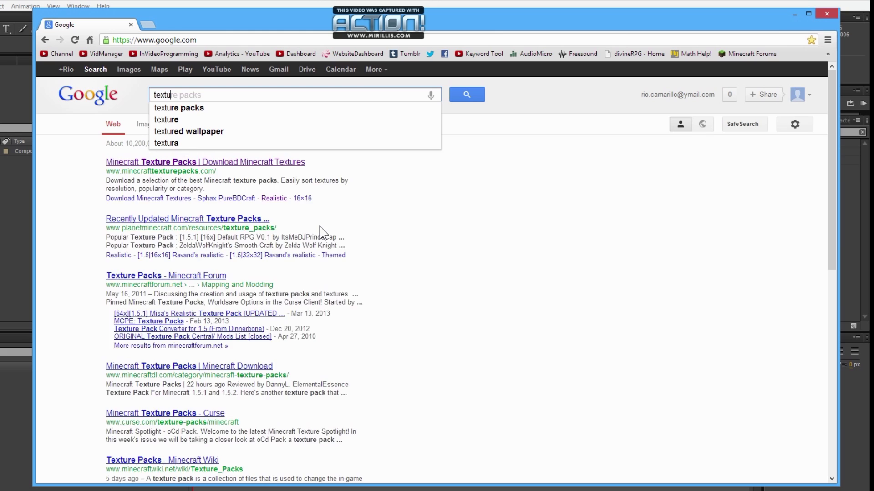
key("Return")
left_click(146, 124)
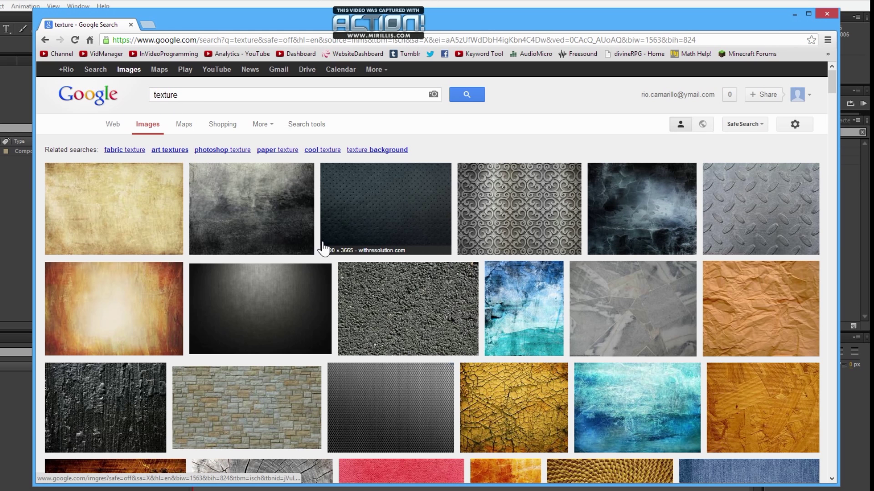
- Browse the texture results and open the full-size original of the dark grey grunge image "Texture 278"
scroll(304, 282, "down", 2)
scroll(318, 254, "up", 1)
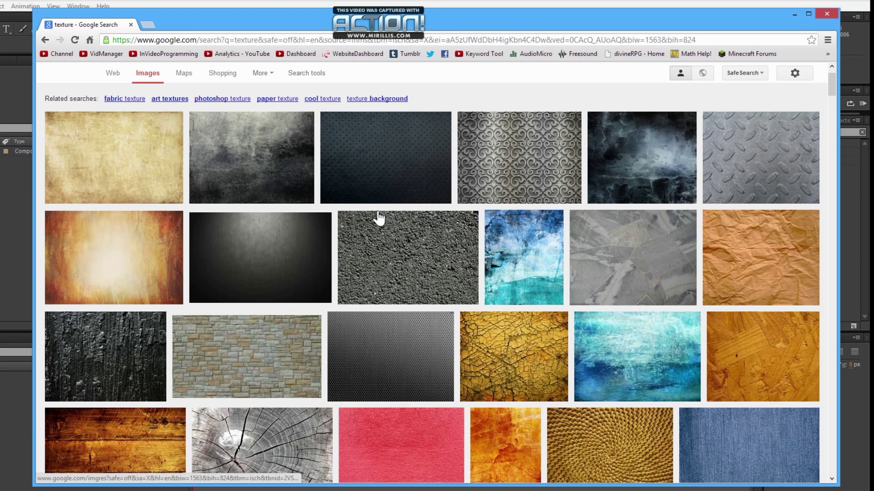
scroll(685, 270, "up", 1)
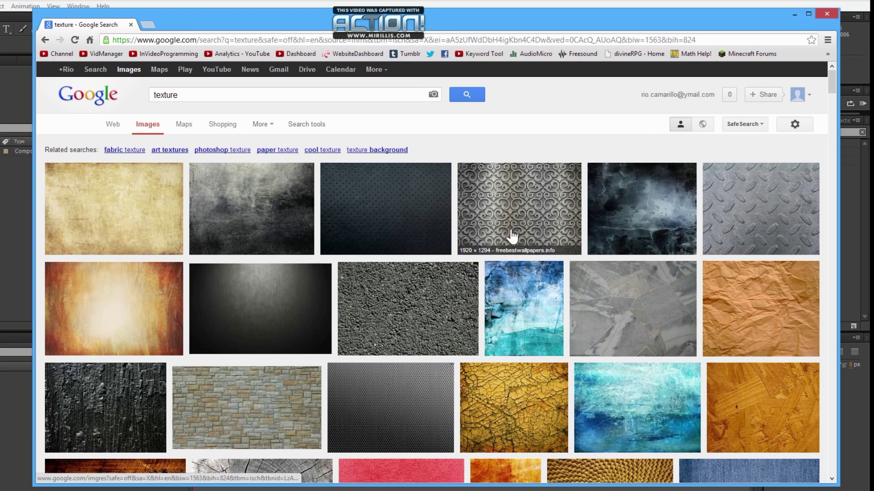
left_click(272, 215)
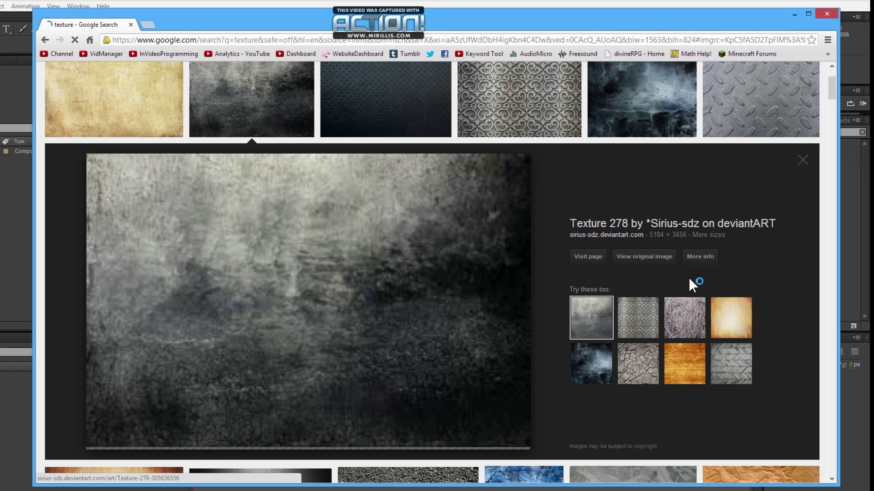
left_click(642, 262)
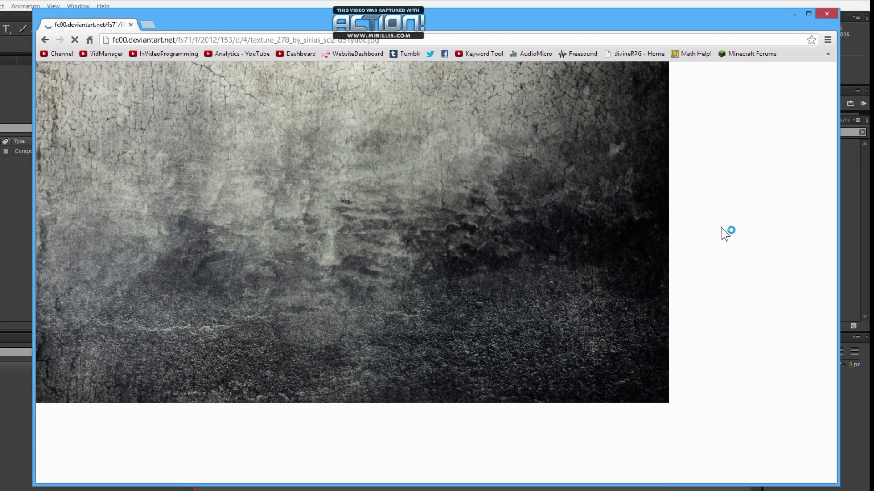
- Save the grunge texture image as a JPG named Texture in the TutorialFiles folder
right_click(349, 215)
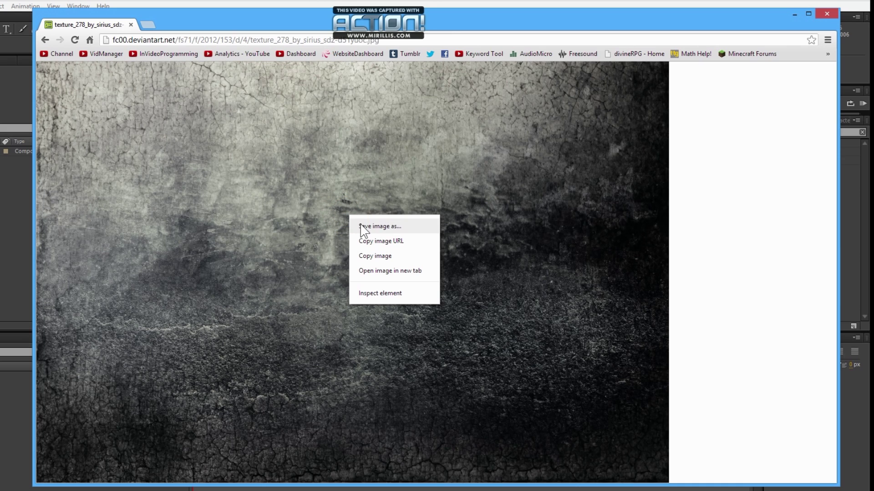
left_click(364, 227)
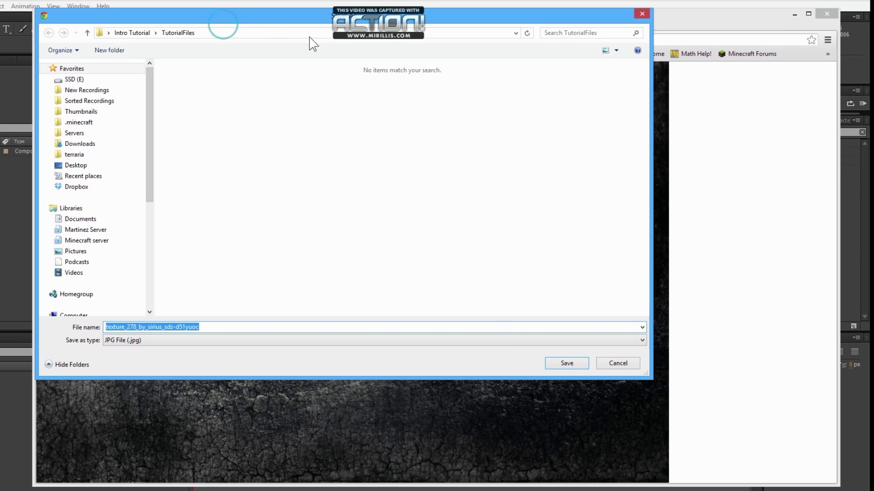
left_click_drag(352, 16, 522, 77)
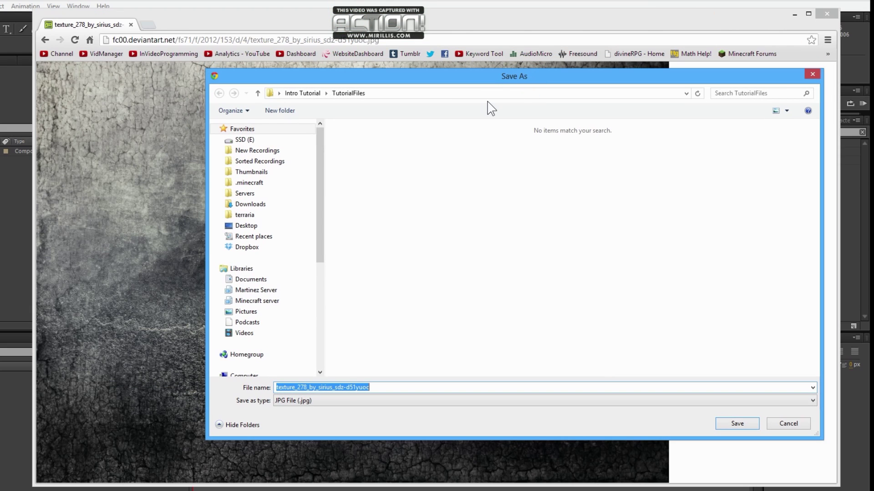
left_click(594, 267)
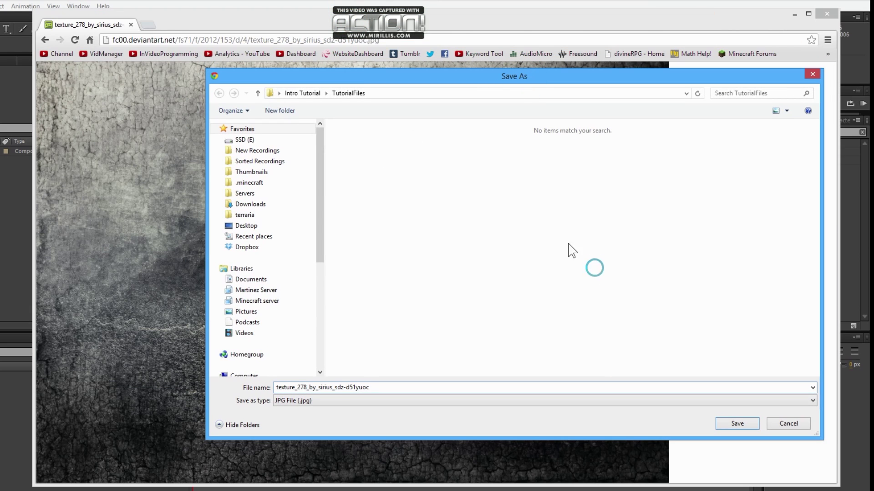
left_click(435, 178)
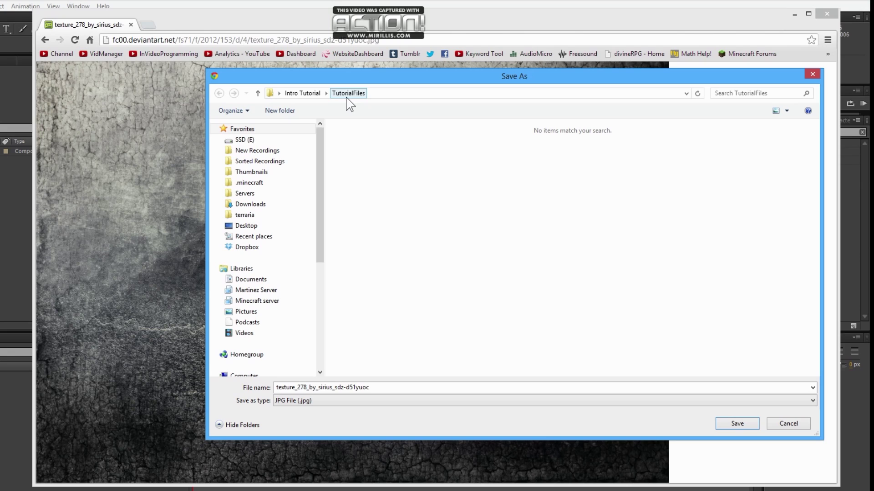
left_click(428, 388)
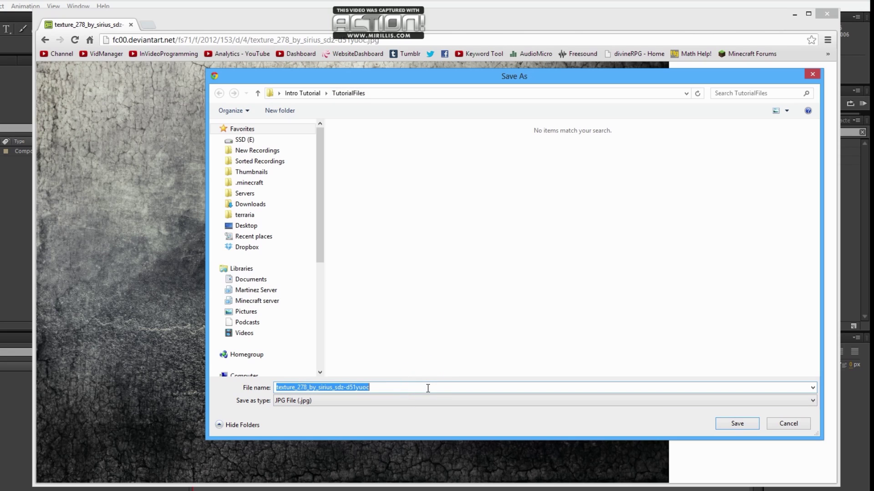
type("Texture")
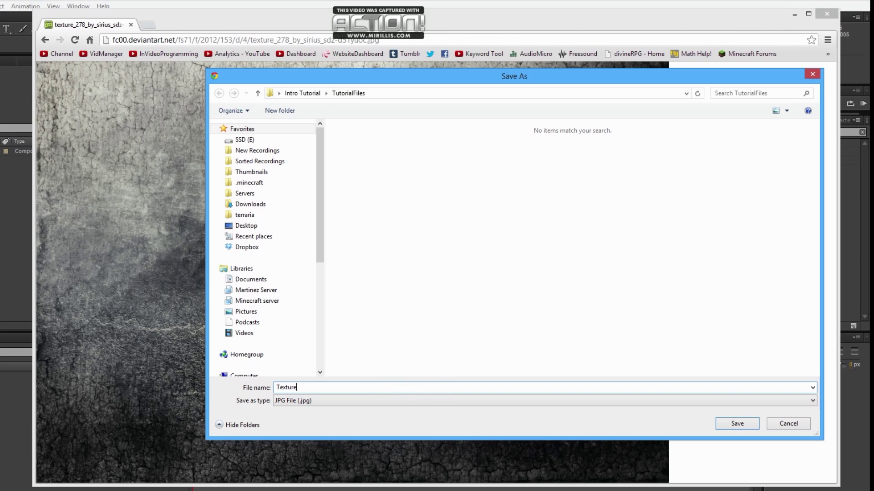
key("Return")
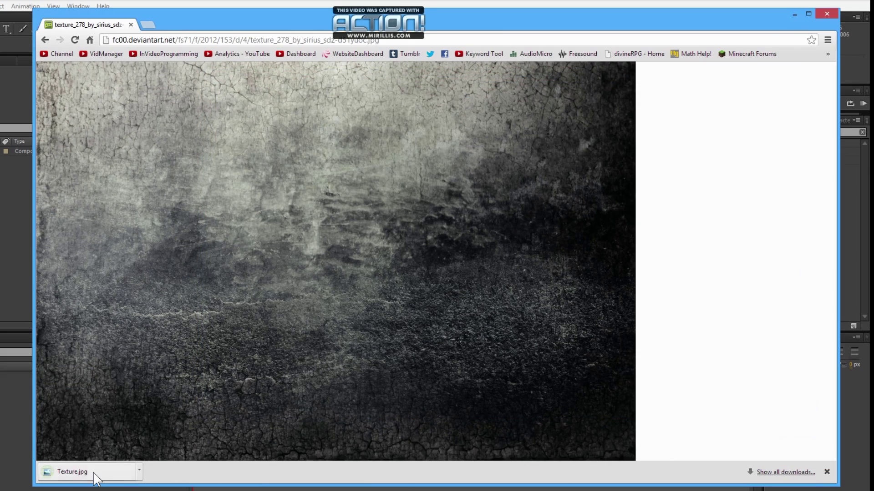
- Import the downloaded Texture.jpg into the After Effects project and add it as a layer in the MainComp timeline
left_click_drag(94, 474, 76, 207)
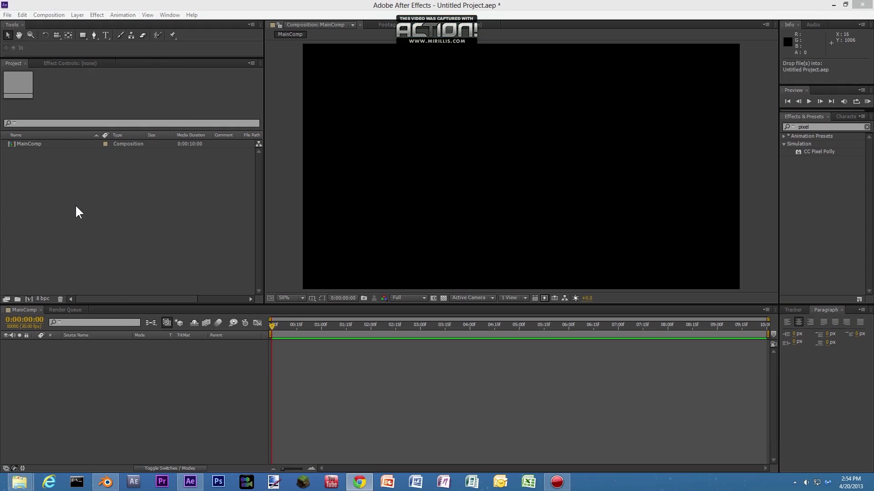
left_click(87, 209)
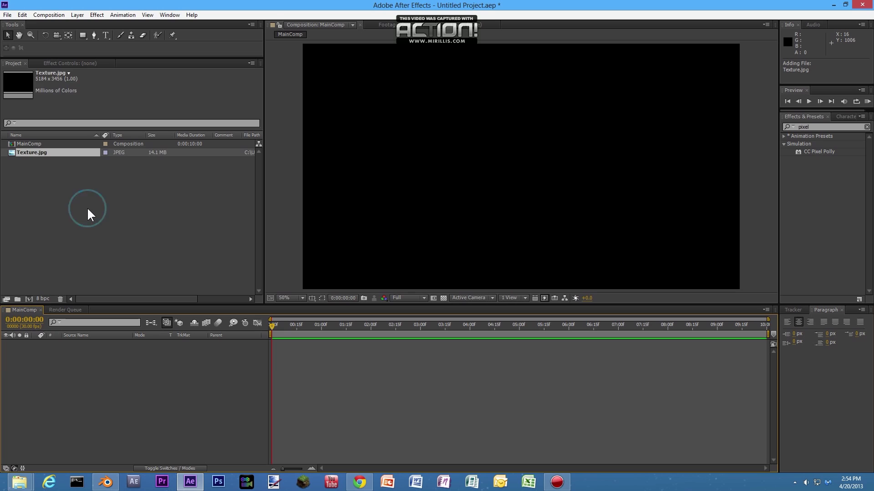
left_click(39, 152)
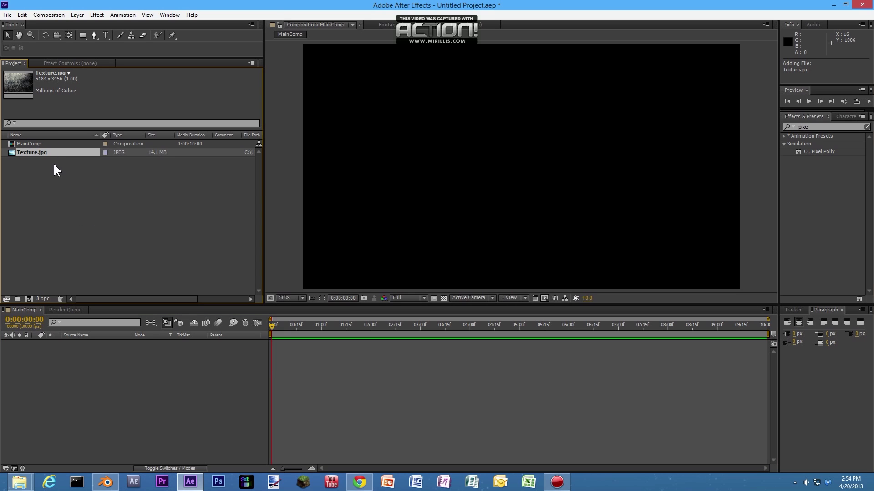
left_click_drag(52, 162, 98, 359)
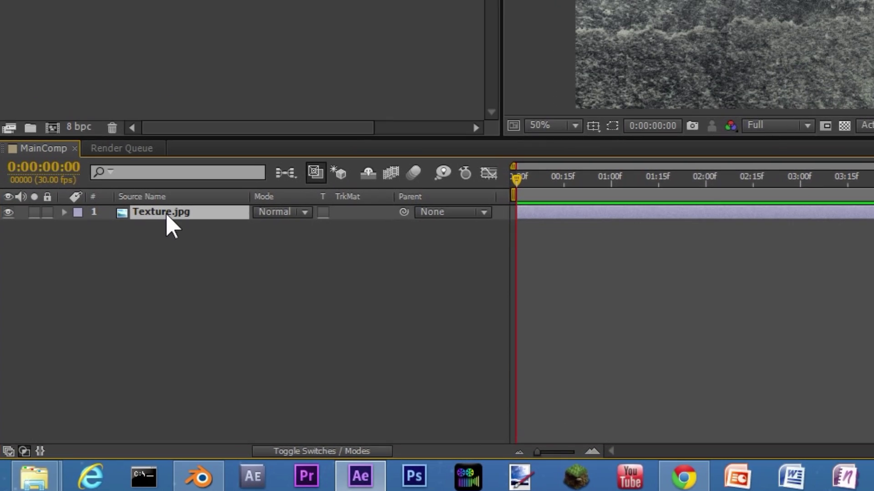
- Set the Texture.jpg layer's opacity to 37%
key("t")
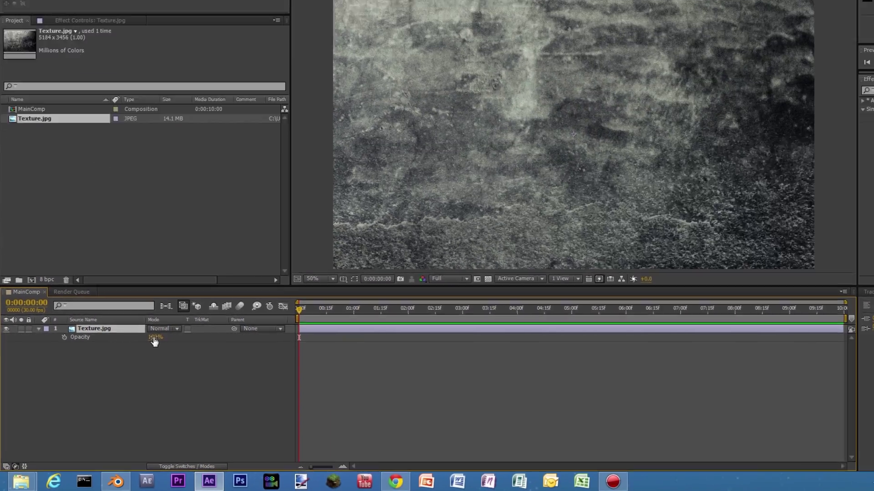
left_click_drag(154, 339, 113, 354)
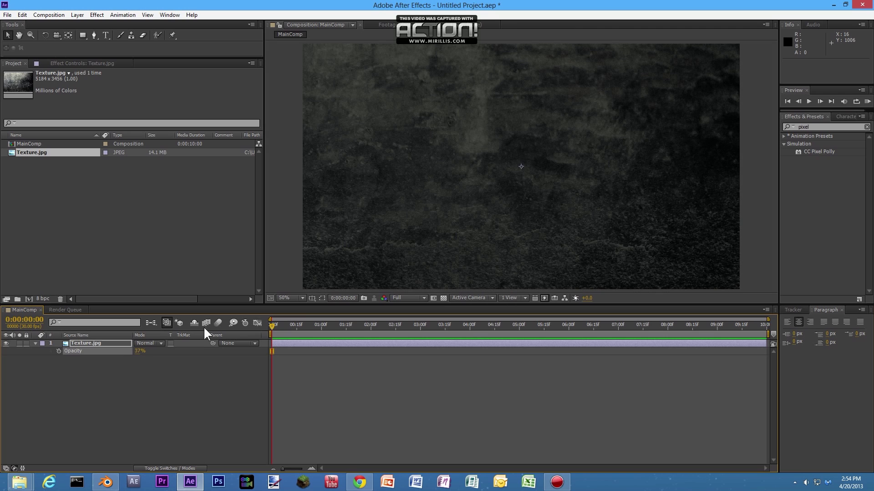
left_click(291, 237)
left_click(97, 206)
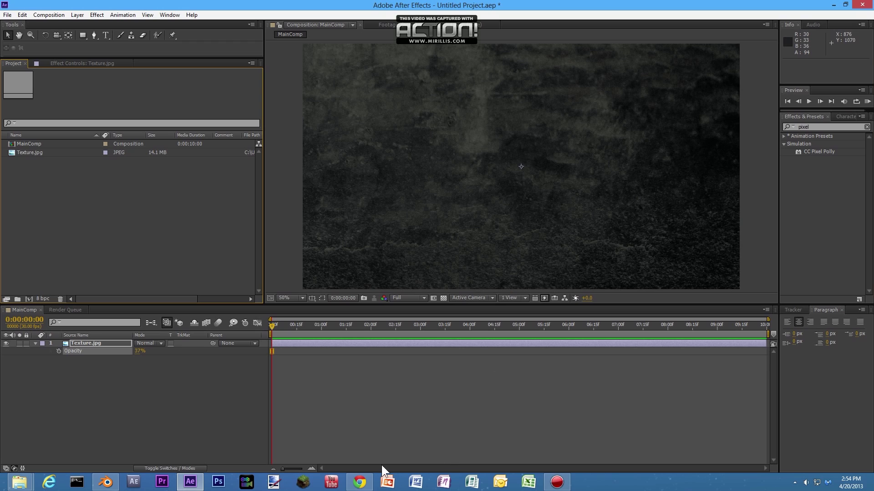
- Switch back to Chrome, search for "minecraft wiki" and open the Minecraft Wiki main page
left_click(364, 486)
left_click(238, 43)
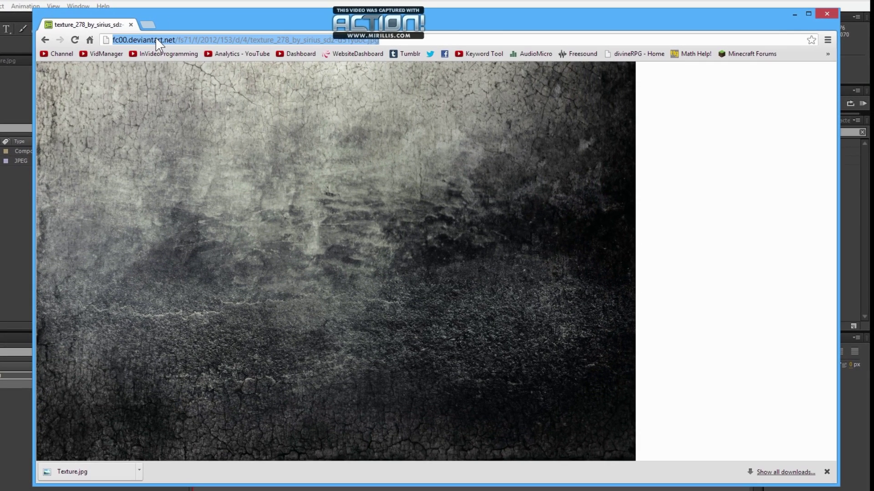
type("mi")
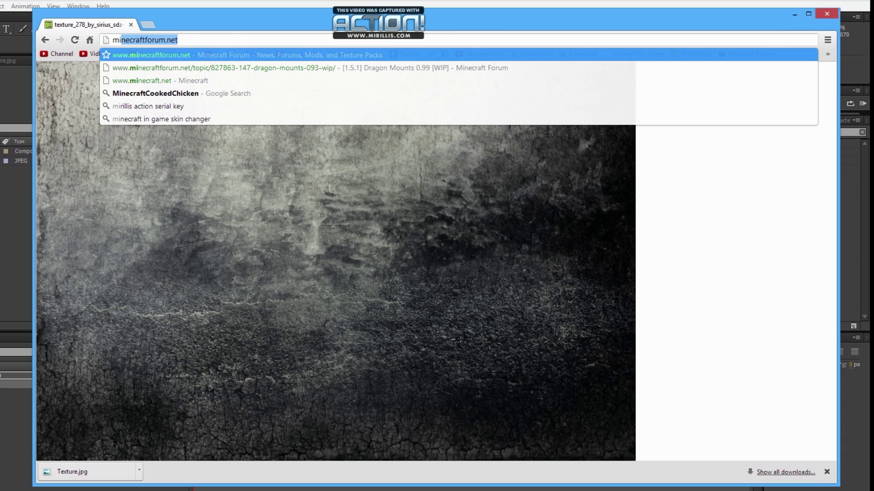
type("necraft wiki")
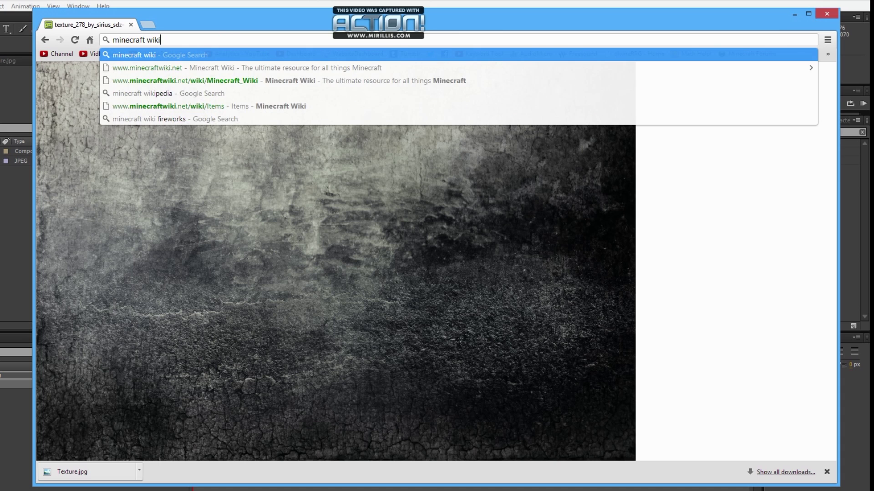
key("Return")
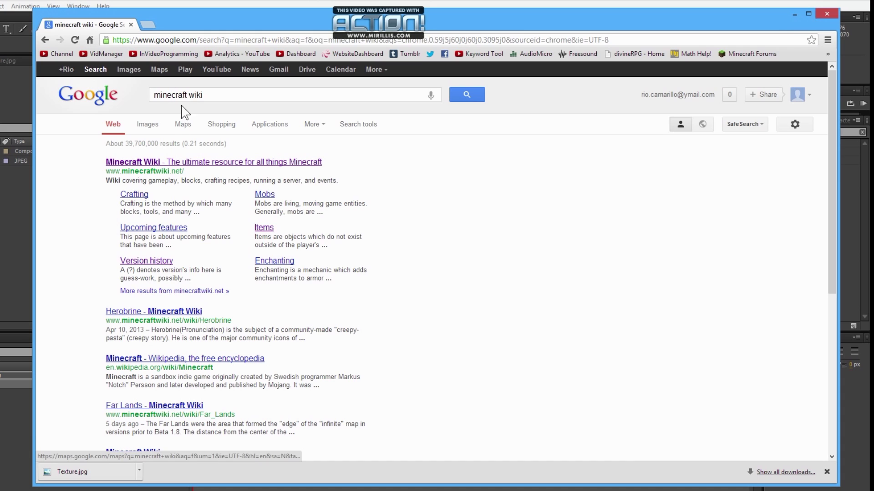
left_click(191, 161)
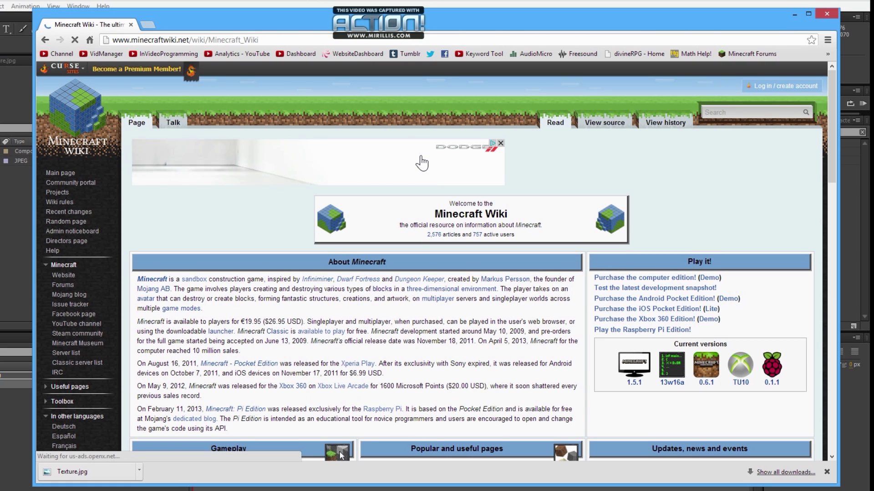
- Open the wiki's Items page and go to the Ender Pearl article from its raw materials list
scroll(361, 199, "down", 6)
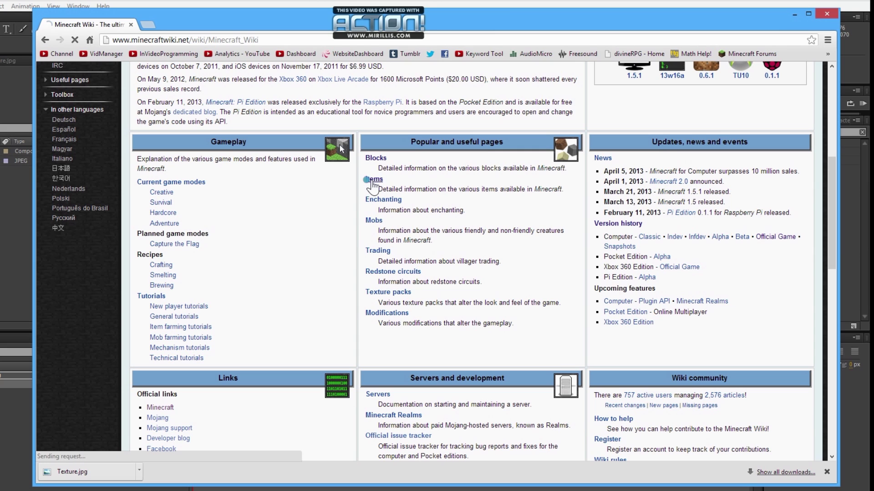
left_click(372, 180)
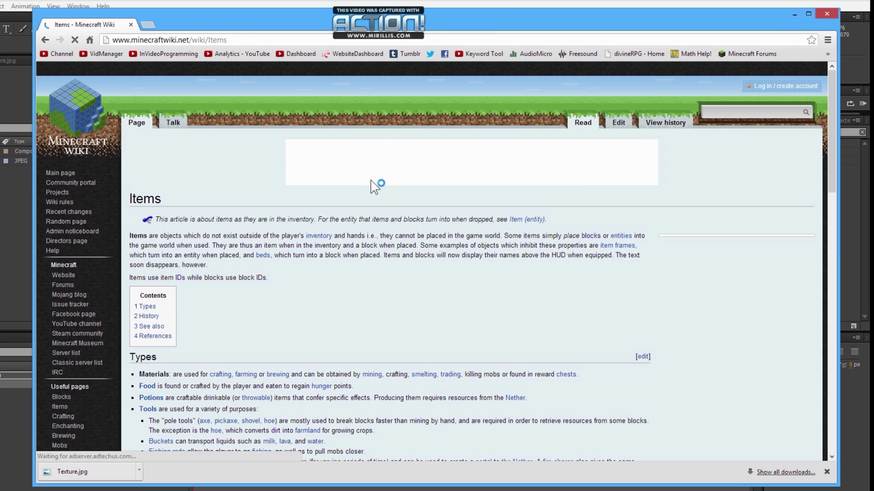
scroll(378, 187, "down", 20)
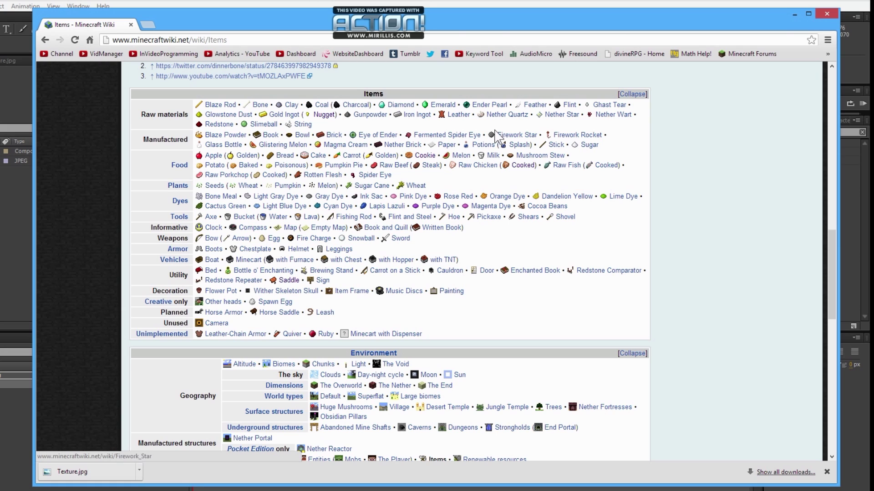
left_click(492, 105)
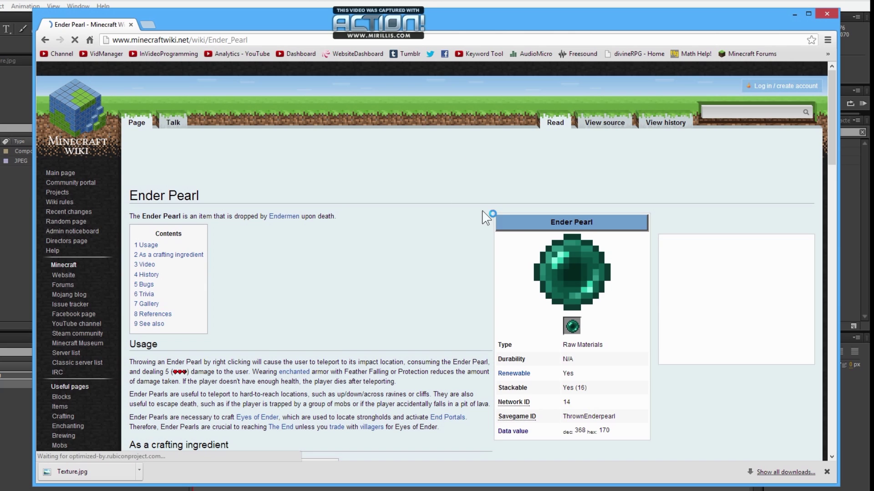
- Open the file page of the large Ender Pearl image in the article's infobox
scroll(507, 221, "down", 5)
scroll(507, 221, "up", 4)
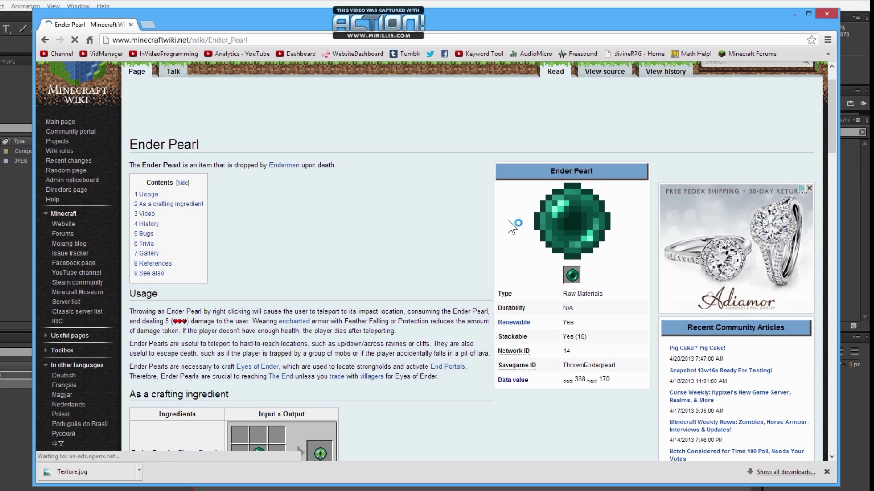
left_click(574, 222)
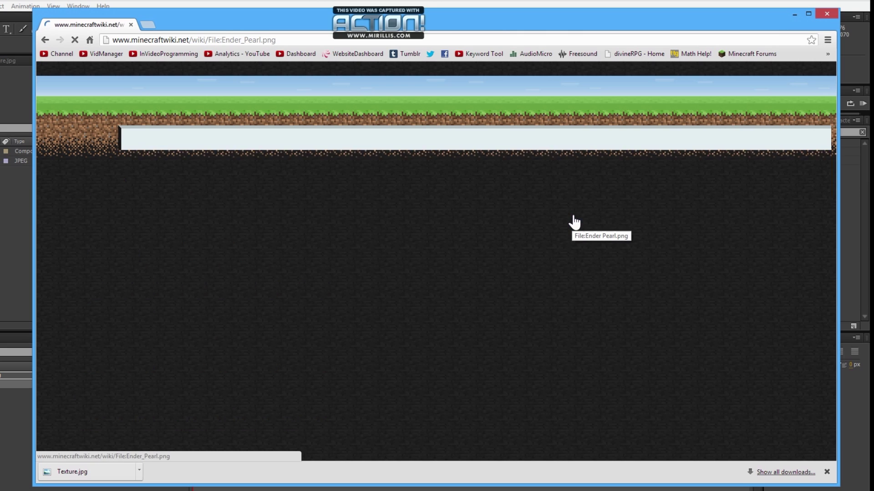
- Save the current Ender Pearl thumbnail from the file history as the PNG image 120px-Ender_Pearl in the TutorialFiles folder
scroll(552, 245, "down", 4)
scroll(555, 244, "down", 2)
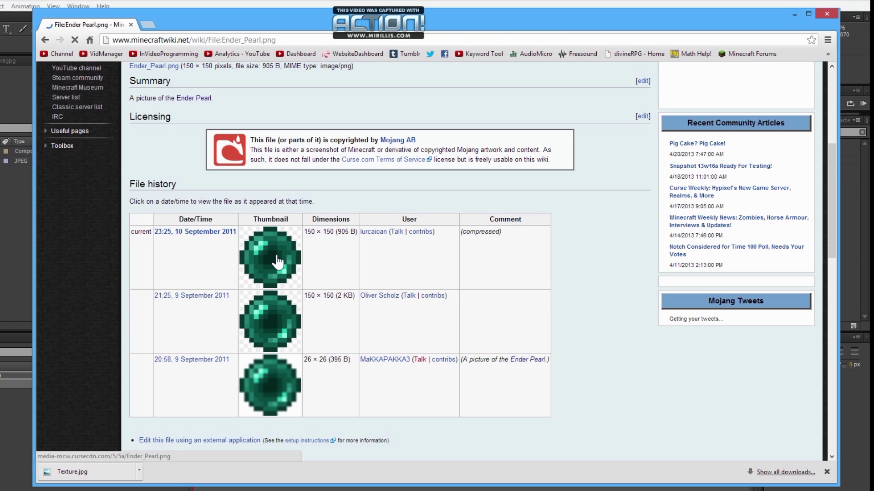
right_click(276, 256)
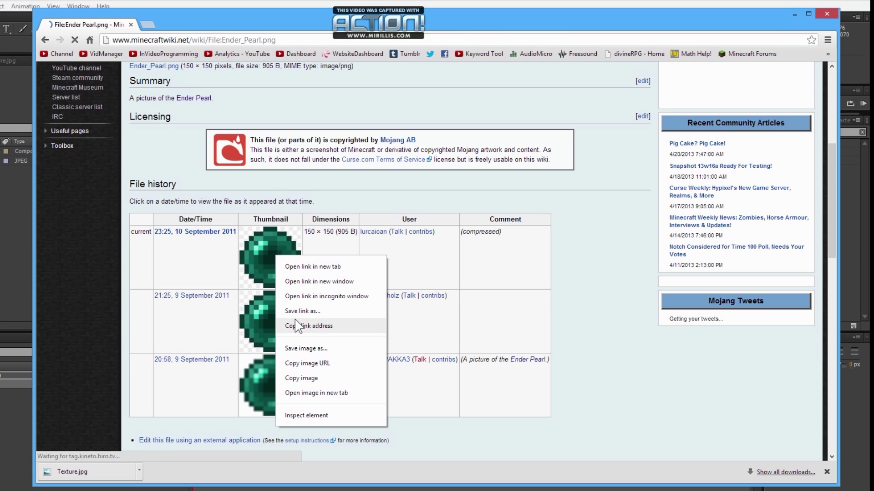
left_click(299, 349)
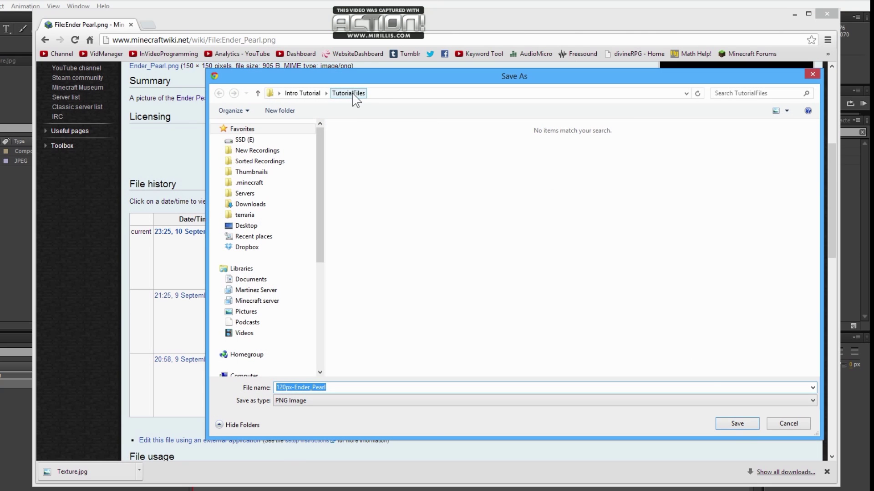
left_click(721, 422)
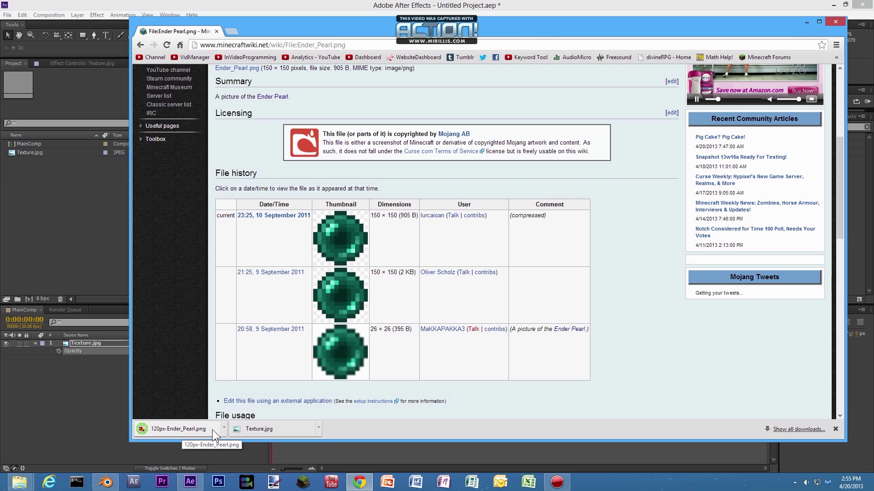
- Switch to the TutorialFiles folder and open the 120px-Ender_Pearl image in Paint.NET
mouse_move(17, 483)
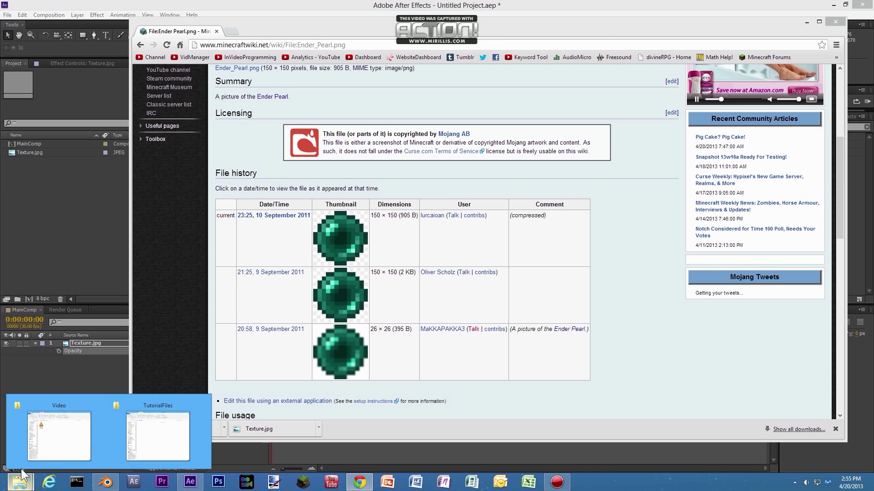
left_click(156, 432)
left_click_drag(506, 32, 634, 52)
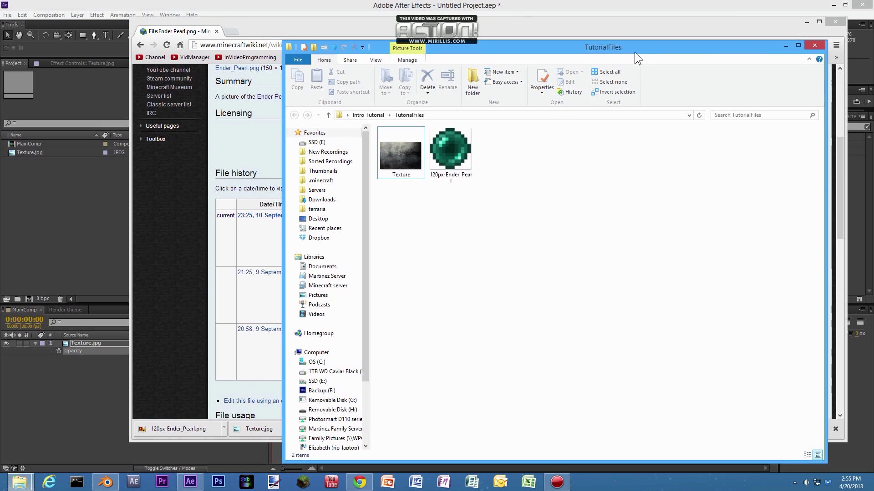
left_click_drag(601, 242, 425, 219)
left_click(451, 141)
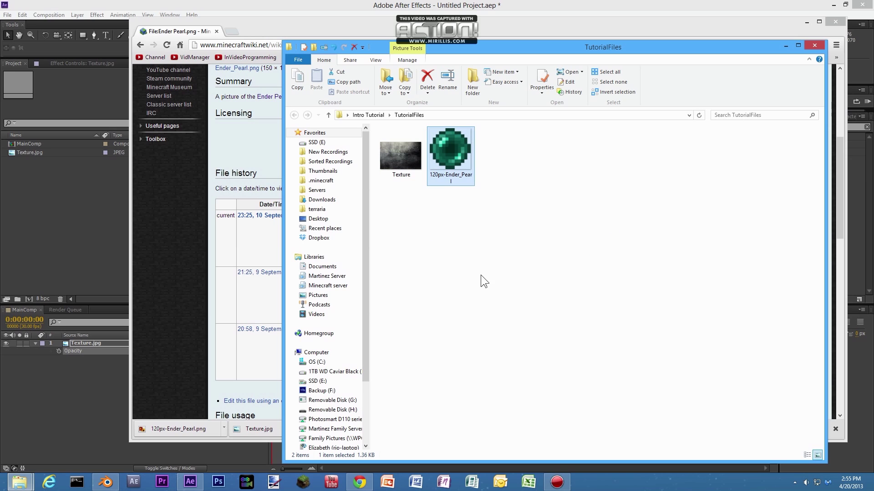
right_click(439, 148)
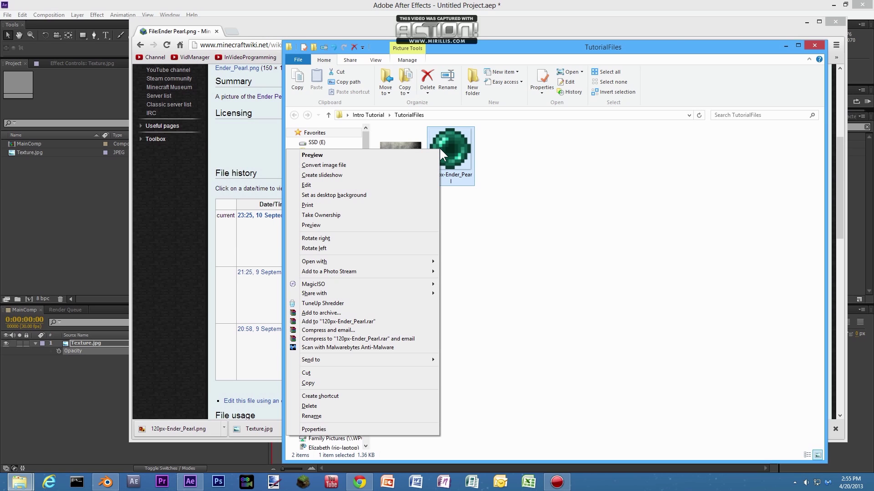
mouse_move(403, 262)
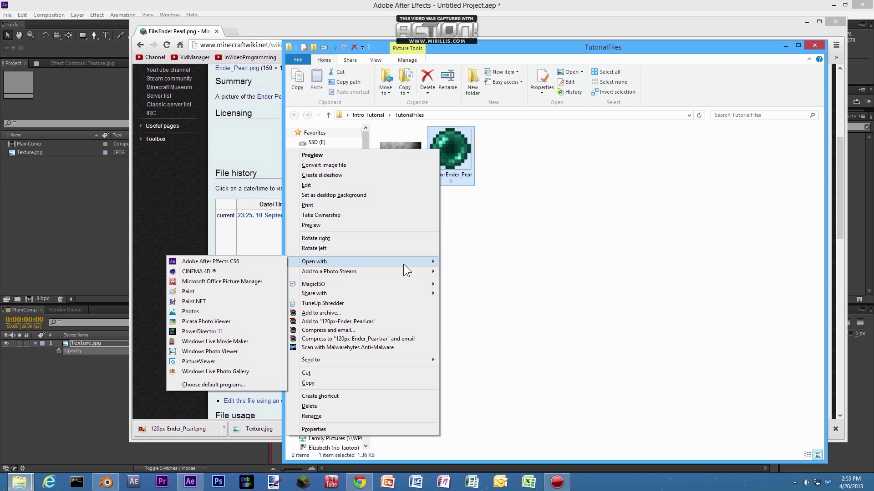
left_click(201, 300)
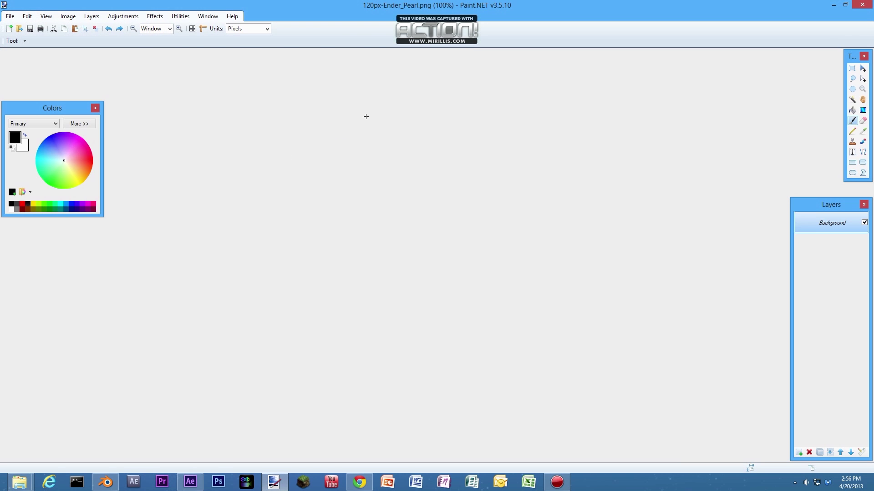
- Enlarge the canvas to 1200 × 1200 pixels with the aspect ratio maintained and the anchor at Left
scroll(441, 211, "up", 2)
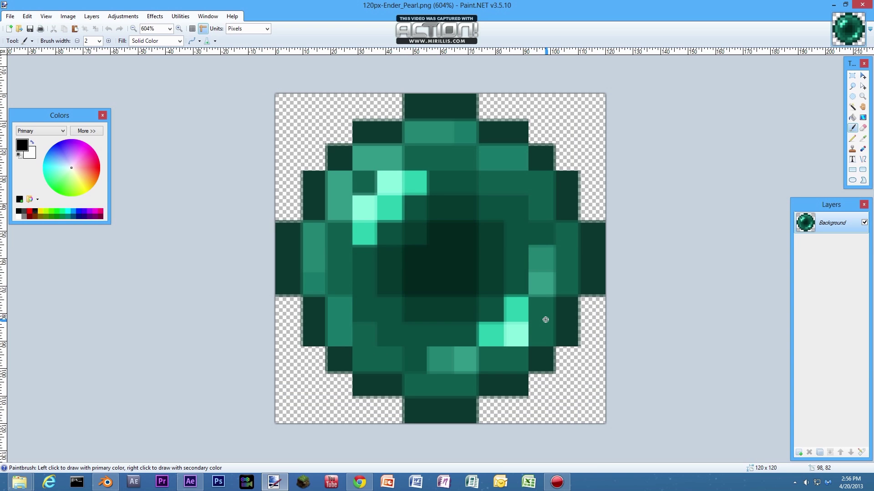
scroll(544, 317, "down", 5)
scroll(527, 286, "up", 4)
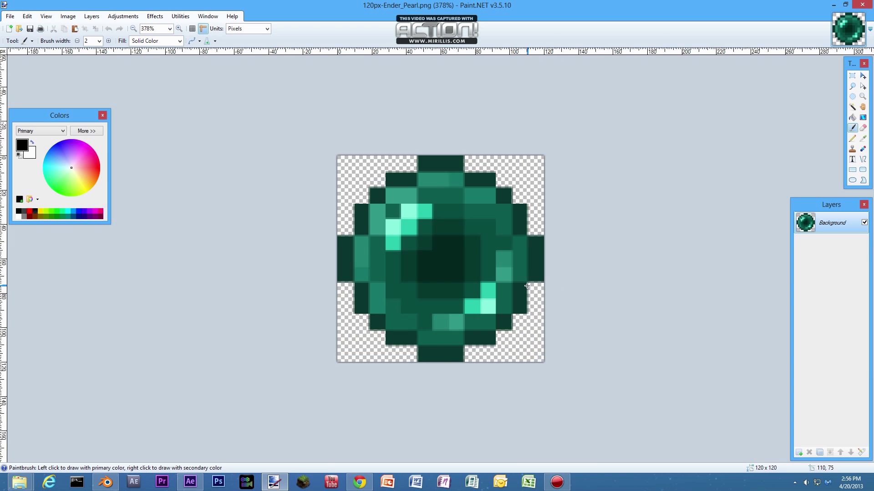
scroll(527, 286, "down", 3)
scroll(527, 285, "up", 4)
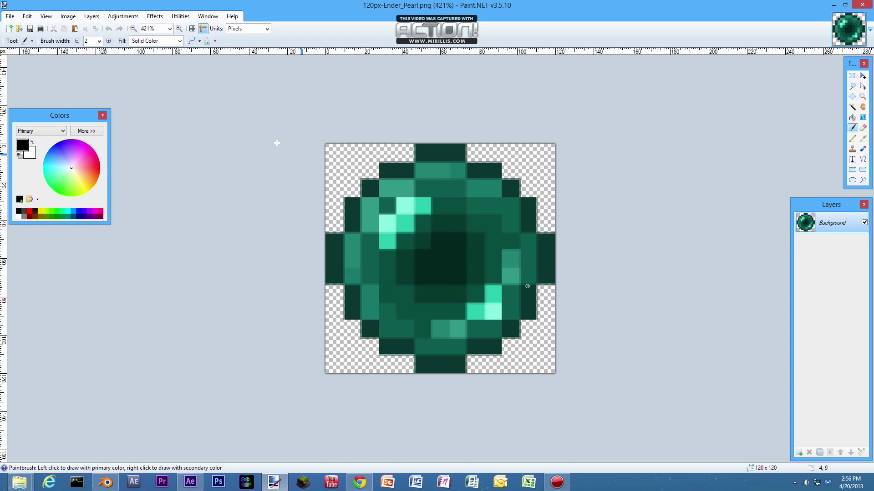
left_click(91, 16)
mouse_move(68, 15)
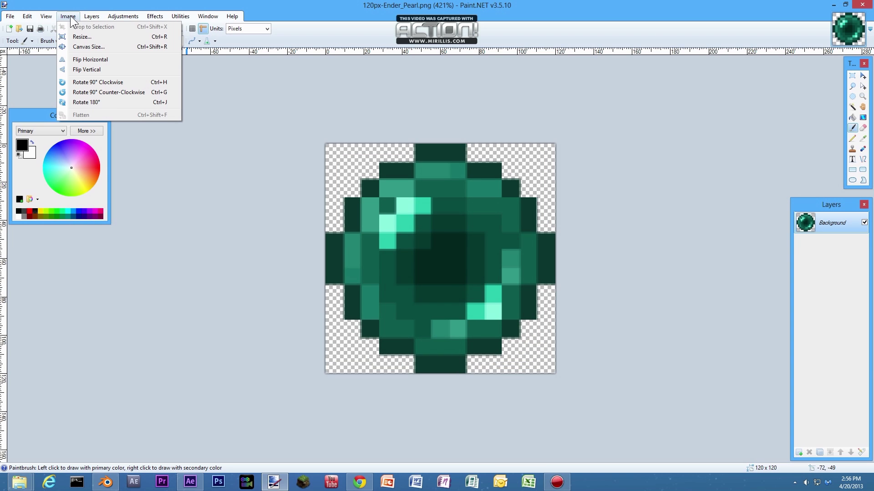
left_click(86, 47)
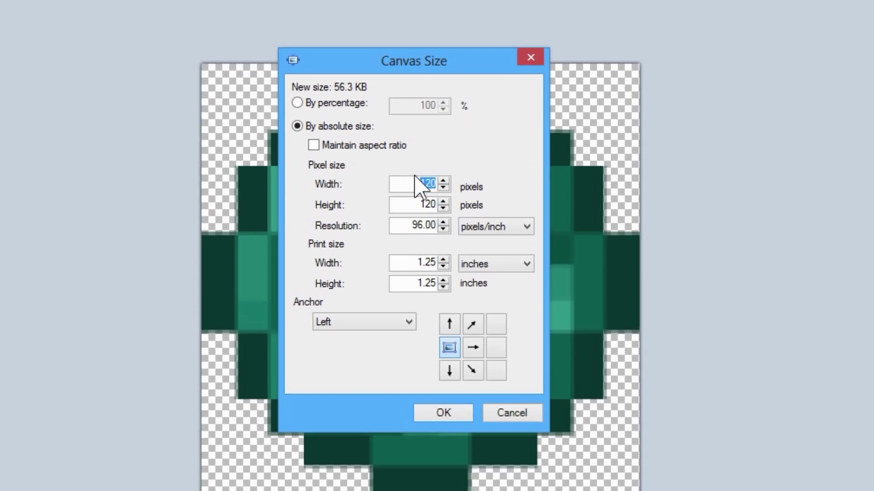
left_click(300, 137)
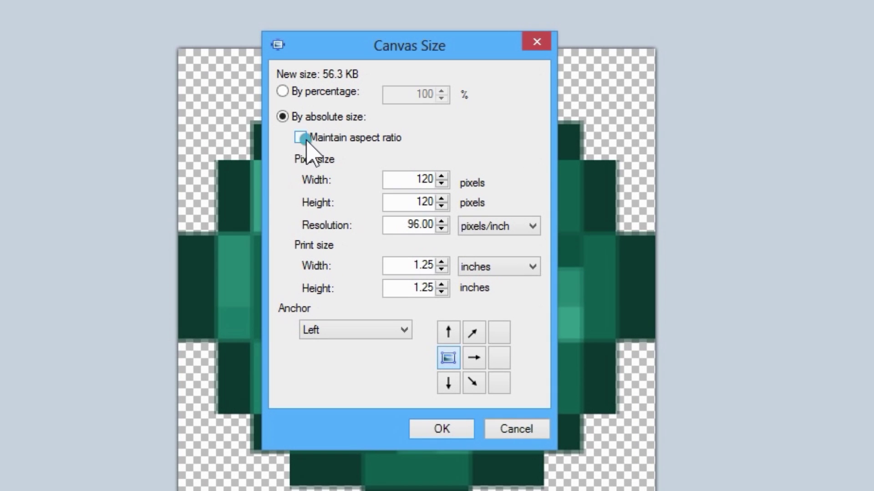
left_click(428, 178)
type("0")
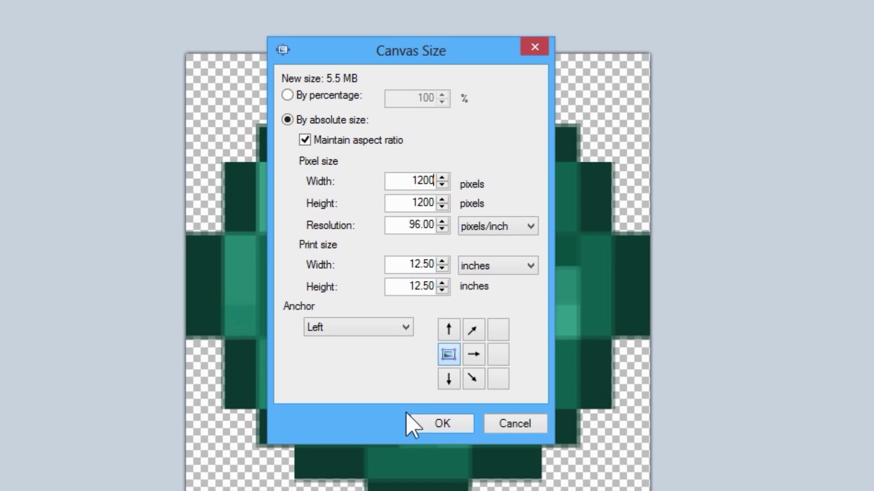
left_click(414, 427)
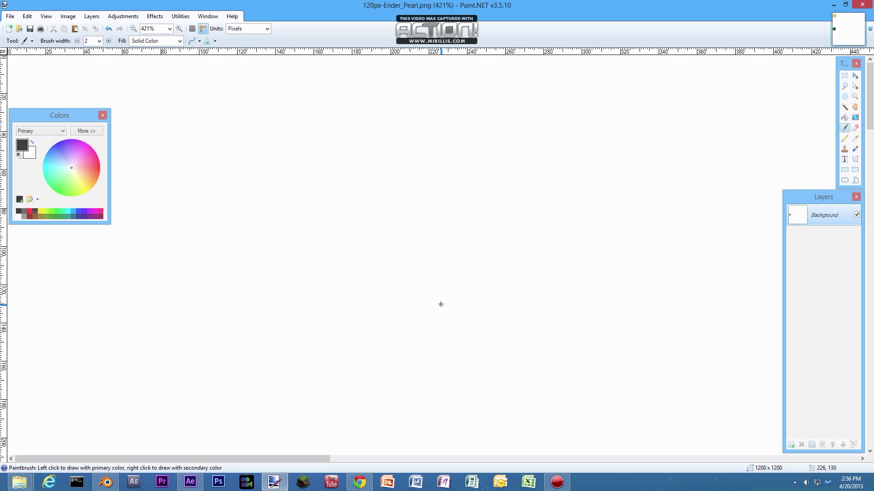
- Make a rectangular selection around the small Ender Pearl and extend its left boundary to cover the whole image, about 122 × 120 pixels
scroll(446, 290, "down", 2)
scroll(285, 310, "up", 6)
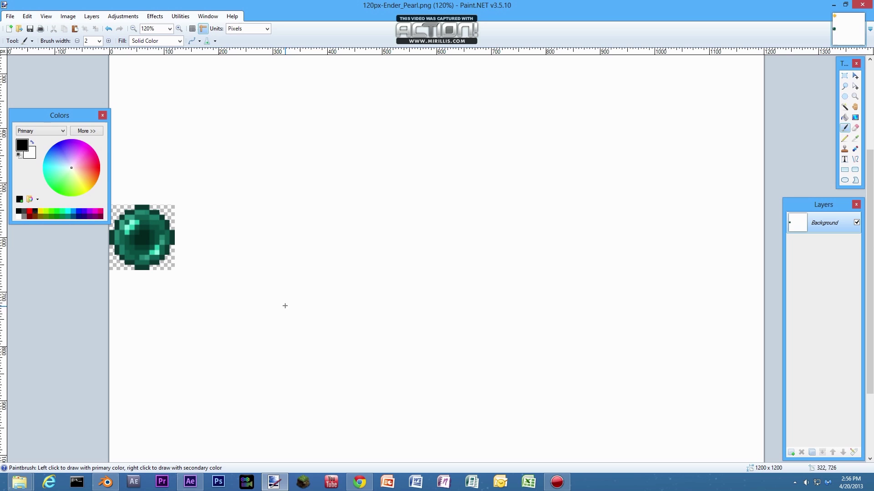
left_click(845, 76)
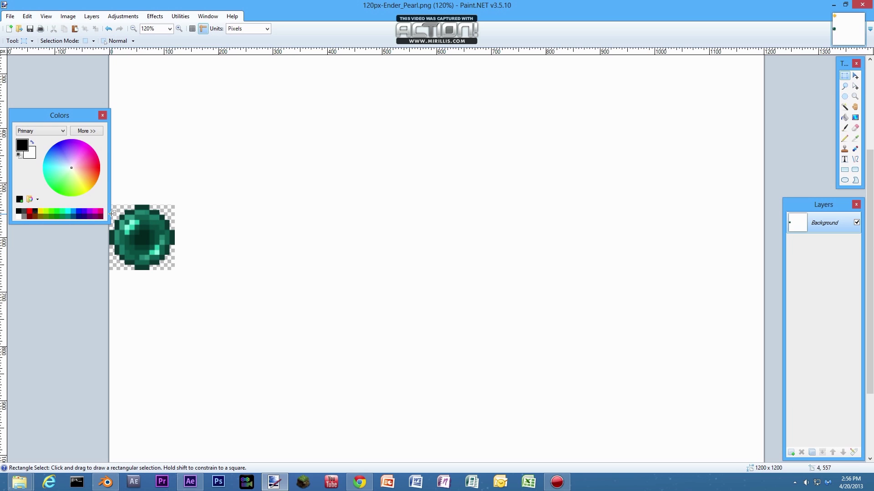
left_click_drag(111, 205, 175, 270)
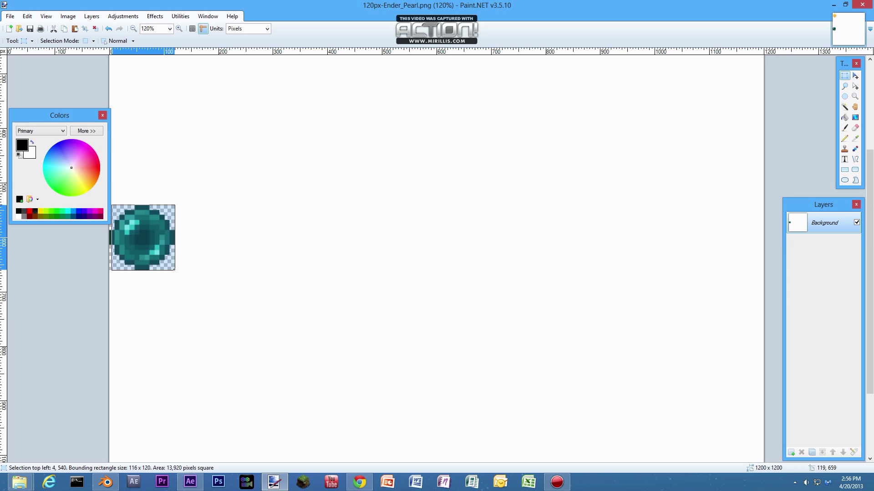
left_click(856, 86)
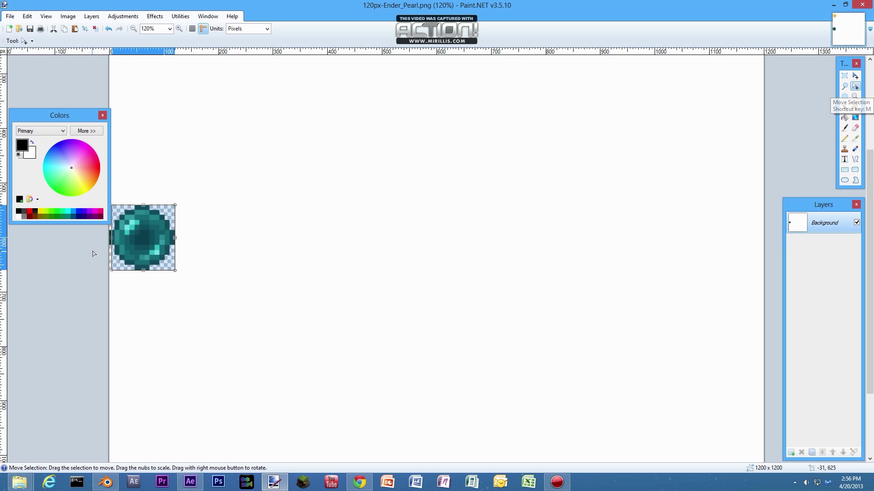
left_click_drag(112, 239, 106, 240)
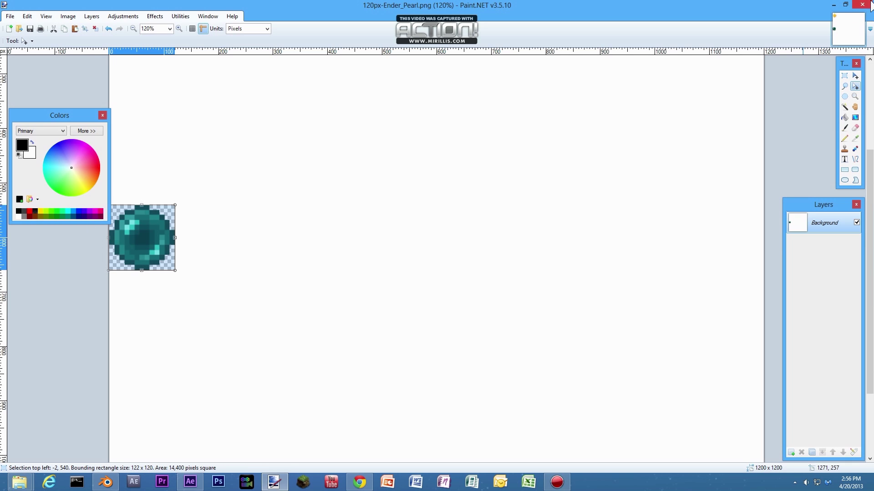
- Scale the selected pearl pixels up to about 503 × 520 pixels and move them near the middle of the canvas
left_click(855, 76)
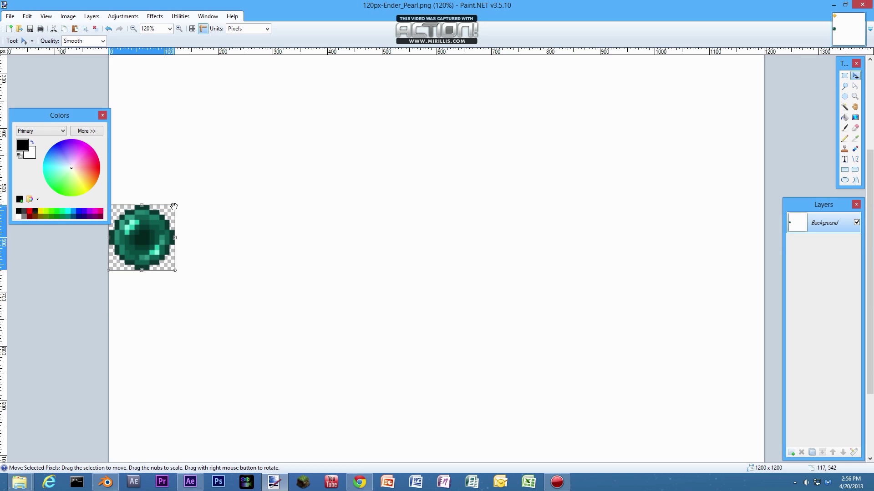
left_click_drag(174, 206, 311, 60)
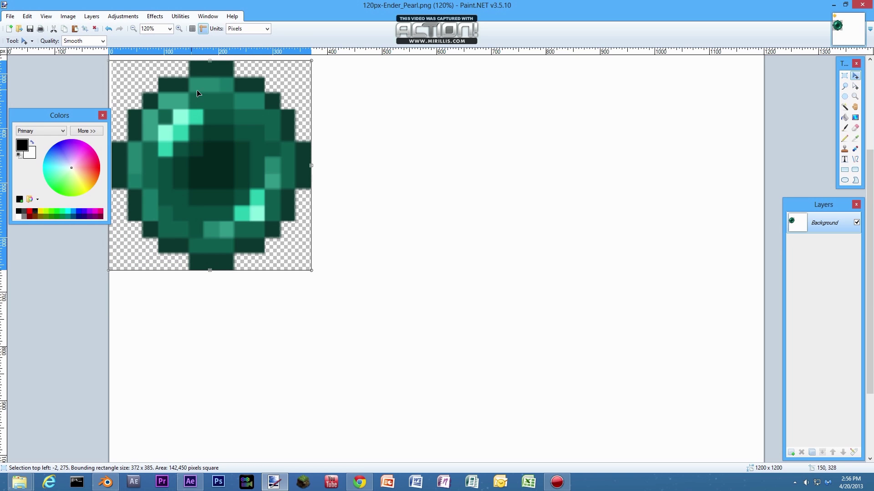
left_click_drag(369, 255, 370, 254)
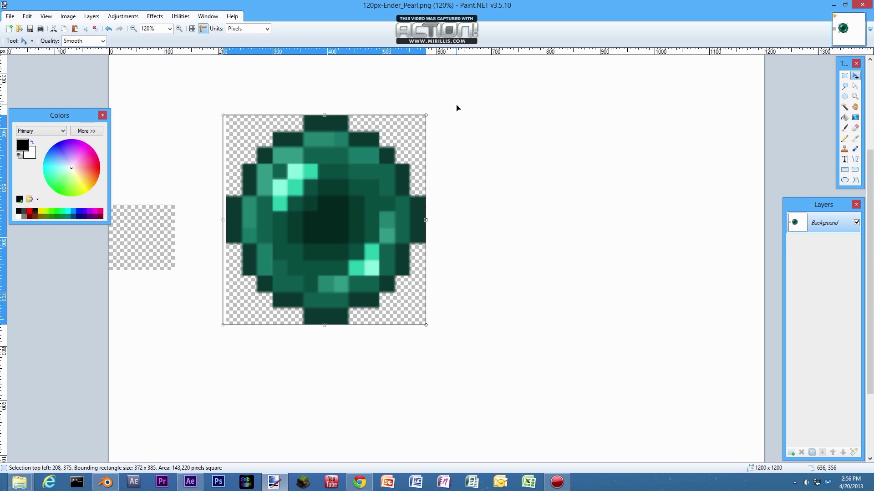
left_click_drag(425, 116, 498, 54)
left_click_drag(422, 161, 468, 224)
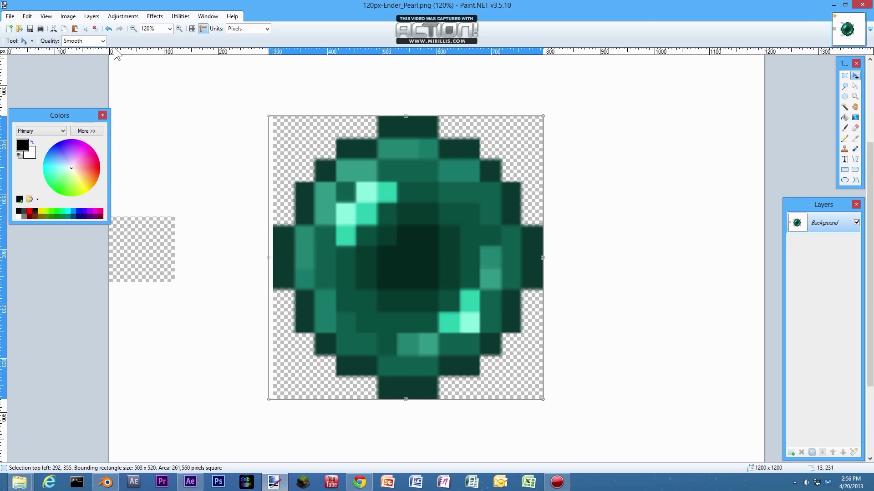
- Set the move quality to Pixelated, then enlarge the pearl to about 1160 × 1200 pixels and position it to fill the canvas height
left_click(102, 40)
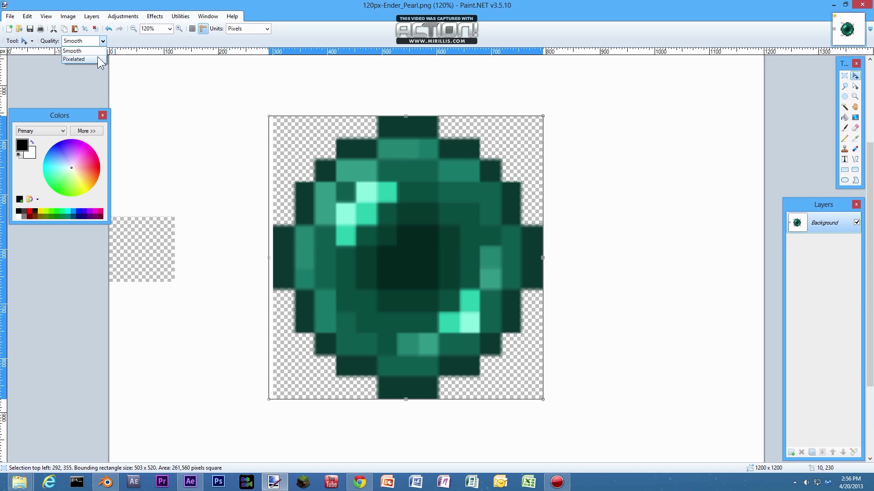
left_click(98, 59)
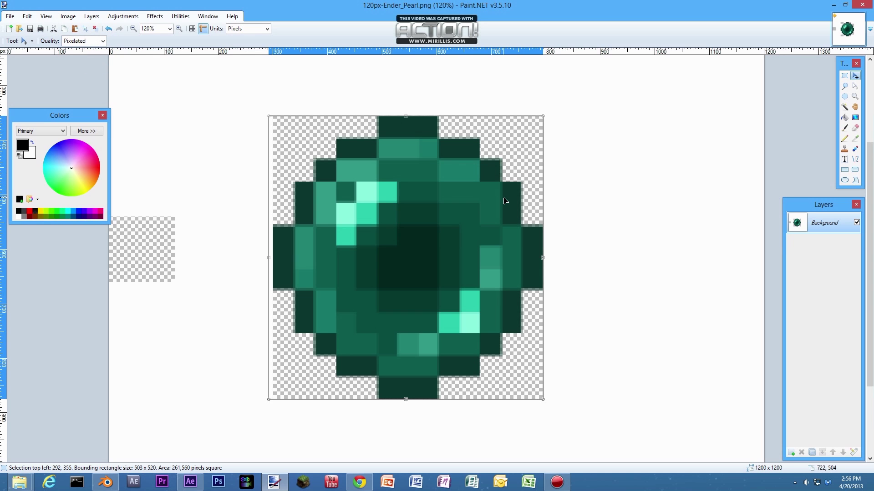
scroll(505, 201, "down", 4)
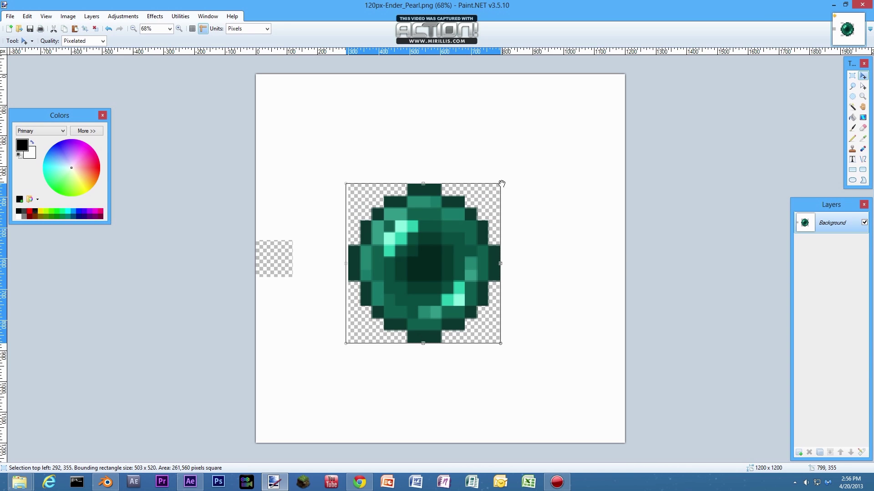
left_click_drag(502, 184, 617, 74)
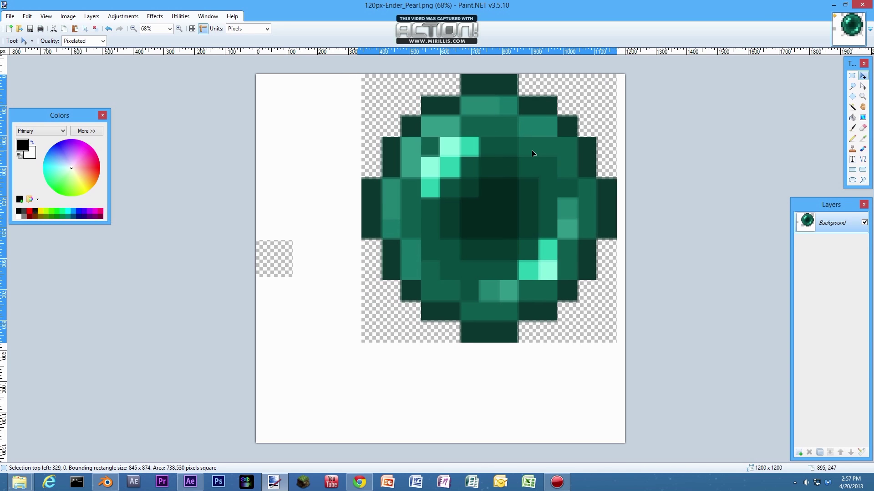
left_click_drag(532, 150, 540, 150)
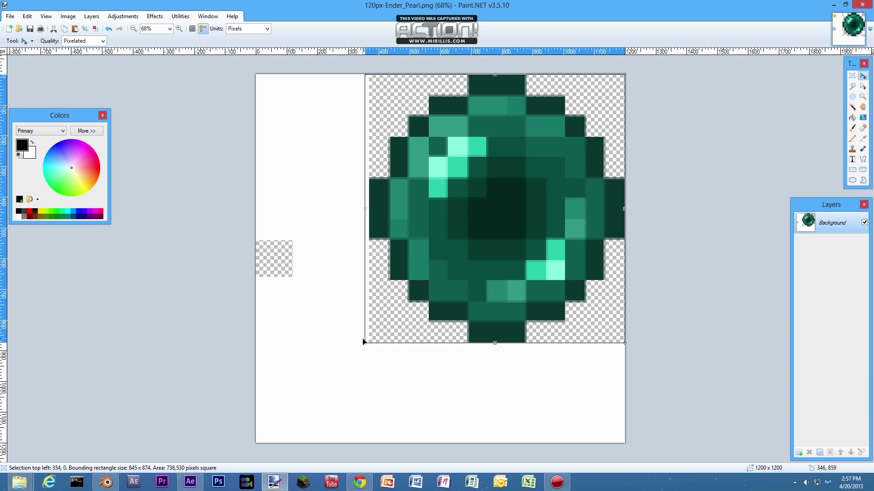
left_click_drag(366, 342, 251, 443)
left_click_drag(425, 333, 418, 335)
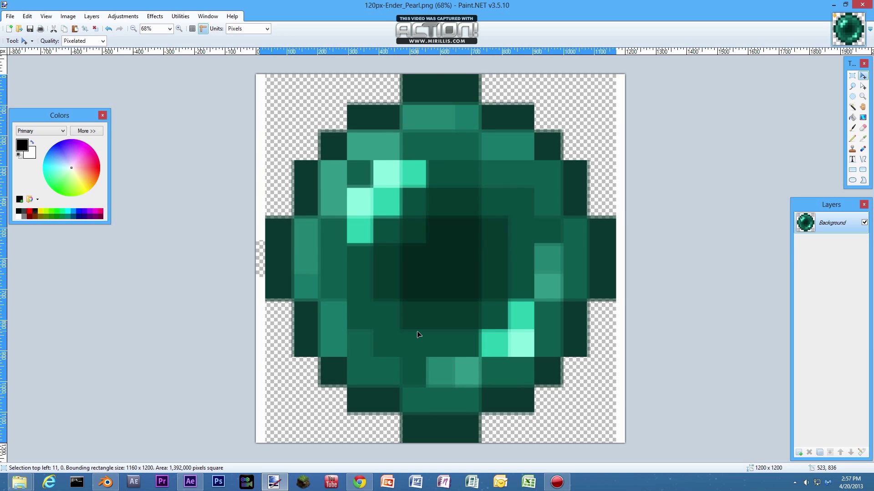
- Delete the leftover white strips along both sides of the pearl using the Magic Wand at 50% tolerance
left_click(852, 107)
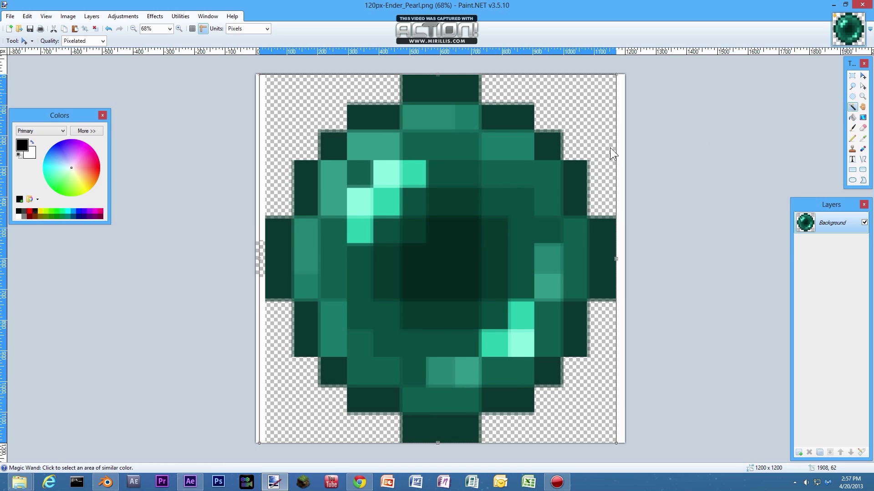
left_click(615, 148)
left_click(621, 149)
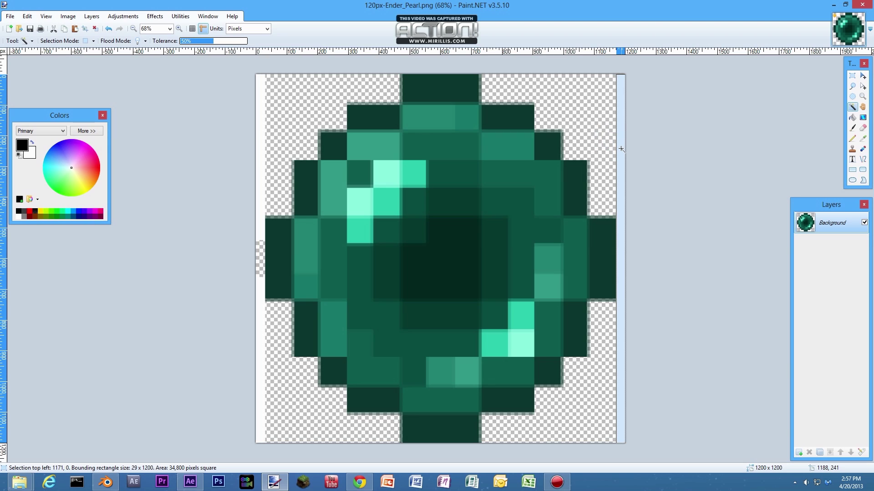
key("Delete")
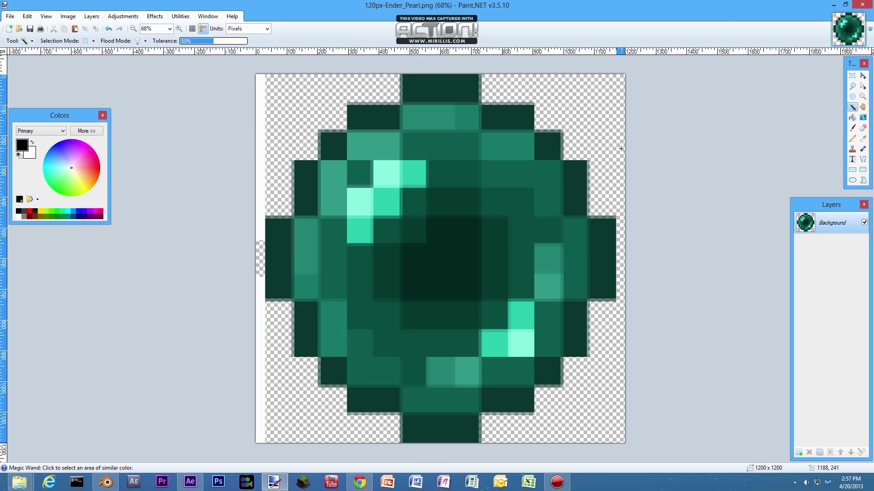
left_click(260, 138)
key("Delete")
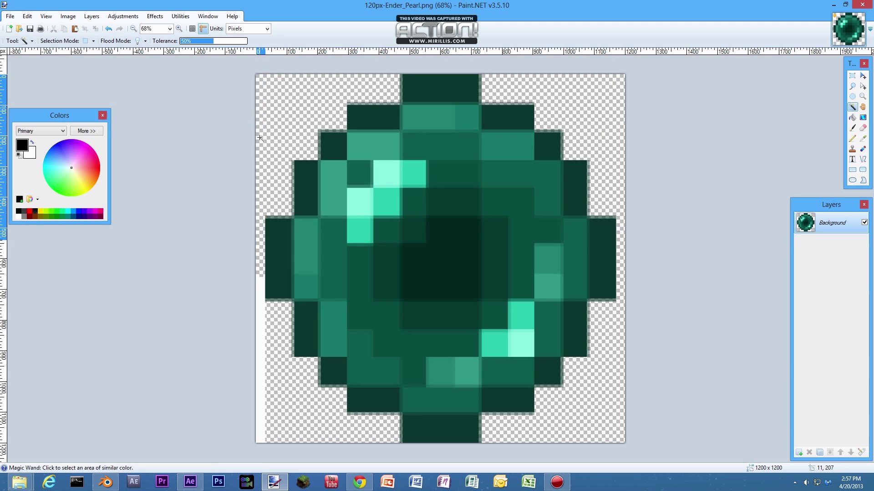
left_click(260, 322)
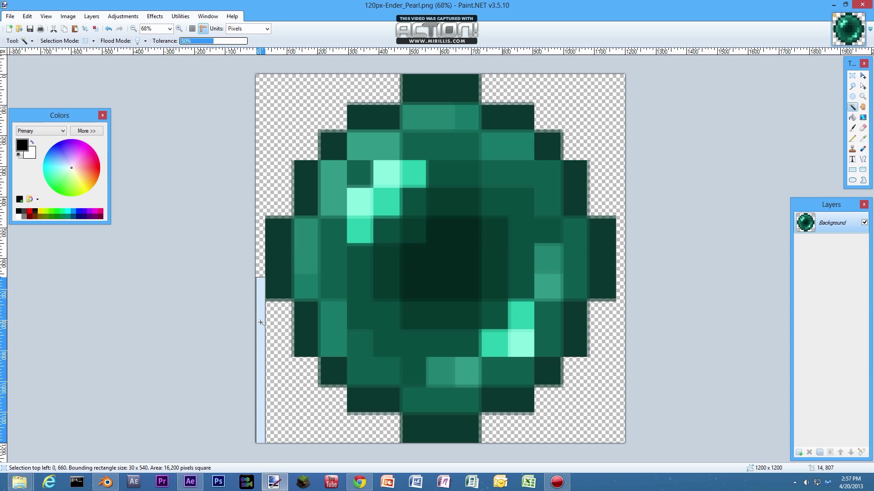
key("Delete")
- Save the edited Ender Pearl image with a 32-bit depth and close Paint.NET
scroll(479, 310, "down", 1)
scroll(478, 308, "down", 4)
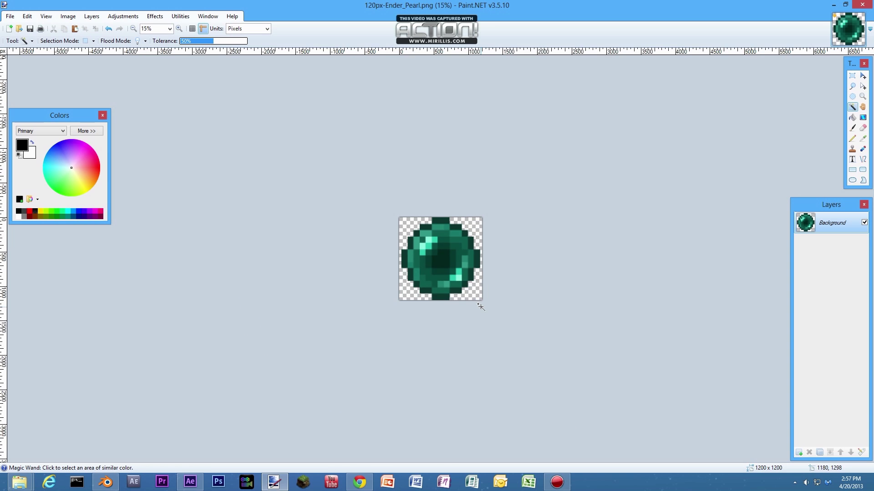
scroll(479, 305, "up", 11)
scroll(479, 305, "down", 4)
scroll(480, 307, "down", 2)
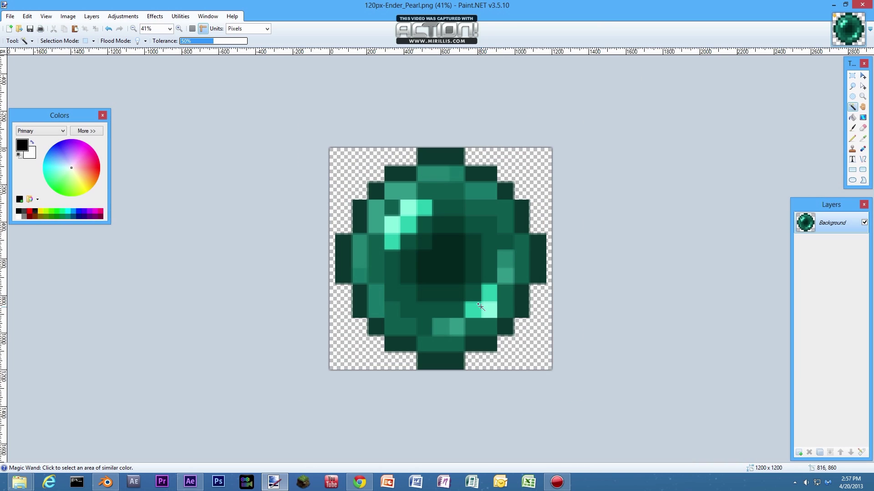
scroll(481, 308, "up", 2)
key("ctrl+s")
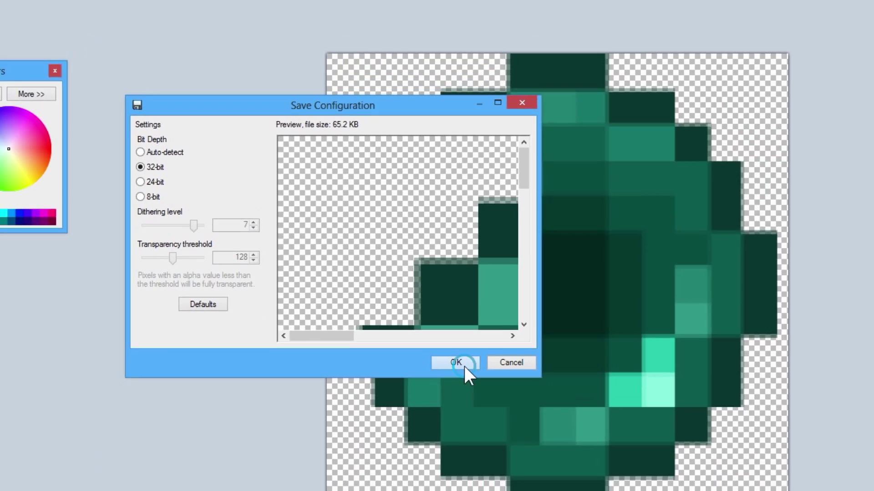
left_click(581, 439)
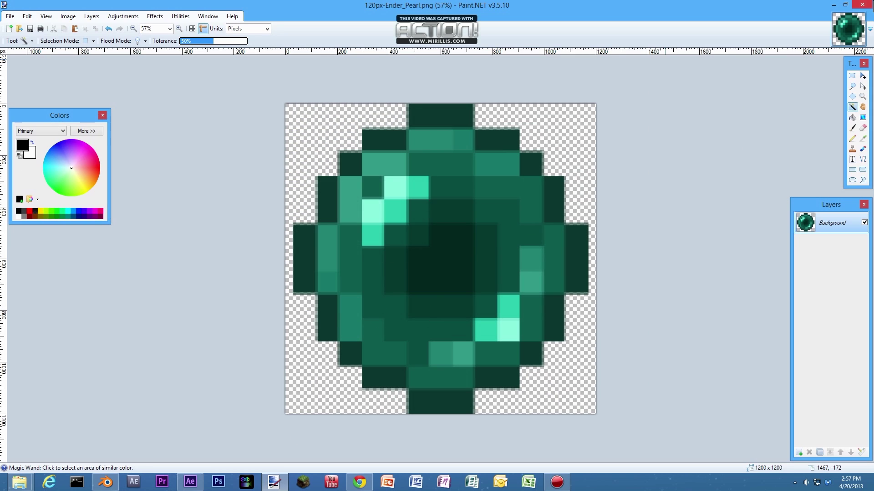
left_click(862, 5)
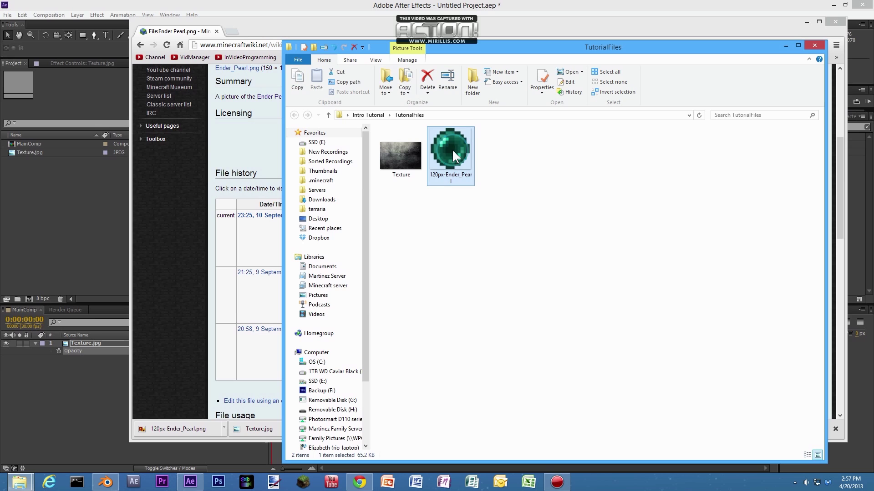
- Import 120px-Ender_Pearl.png from the TutorialFiles folder into the After Effects project and place it above Texture.jpg in MainComp
left_click_drag(452, 149, 58, 208)
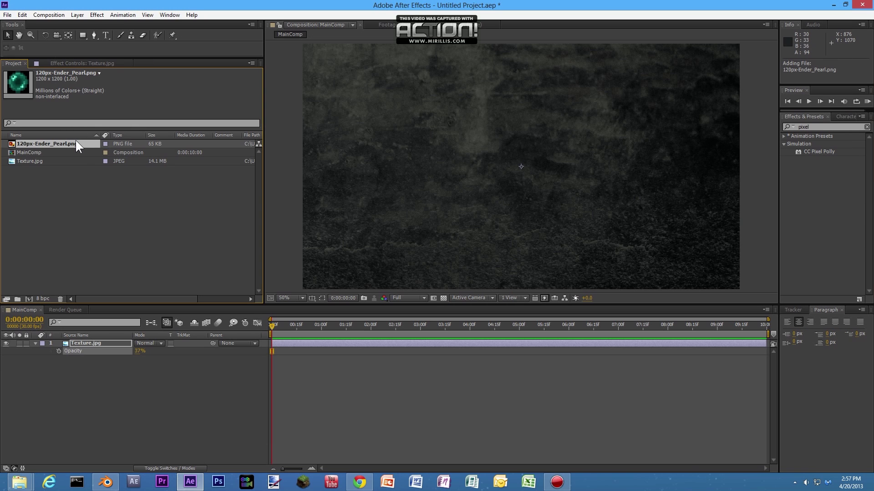
left_click_drag(76, 144, 118, 342)
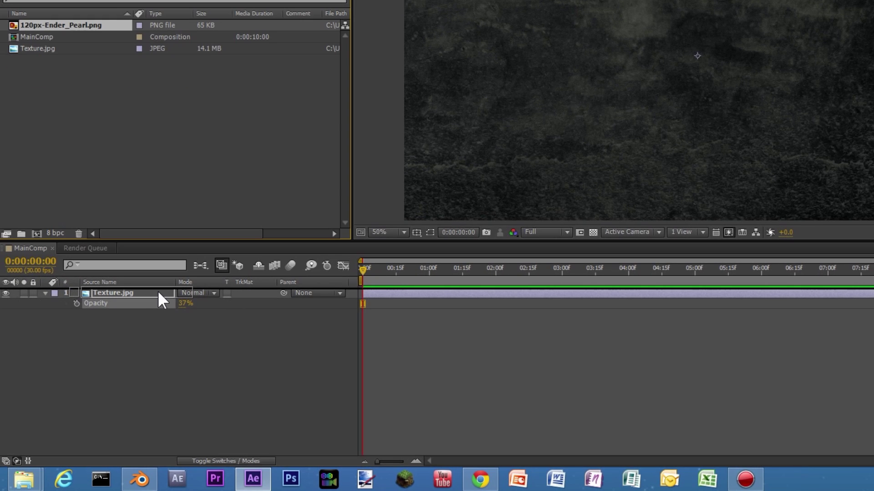
mouse_move(158, 290)
left_mouse_down()
mouse_move(161, 312)
mouse_move(151, 290)
left_mouse_up()
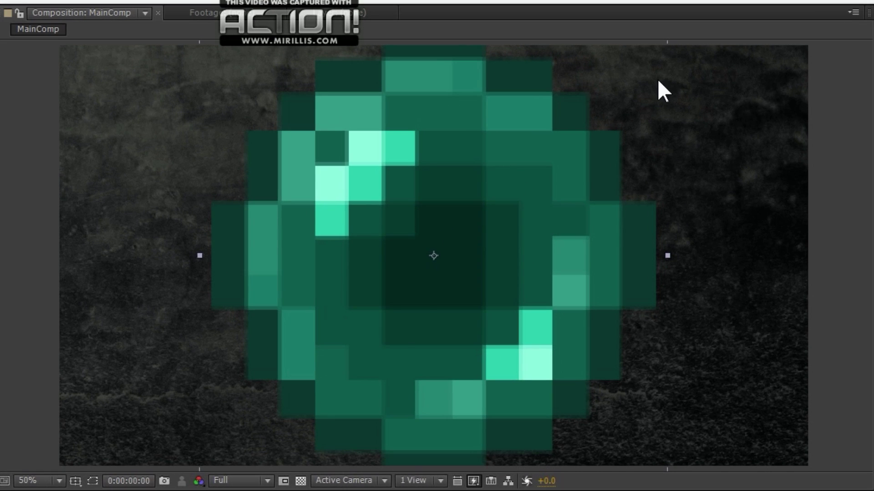
- Scale the pearl layer proportionally down to about 51% in the composition
scroll(652, 63, "down", 2)
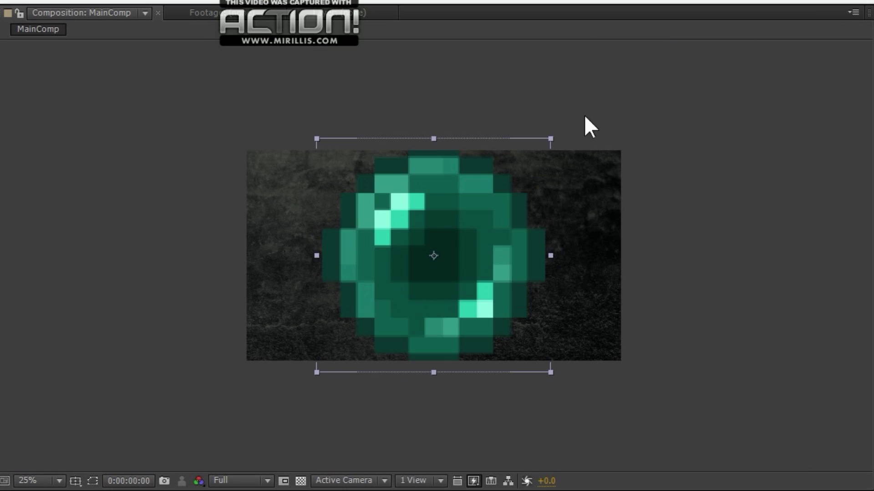
left_click(549, 137)
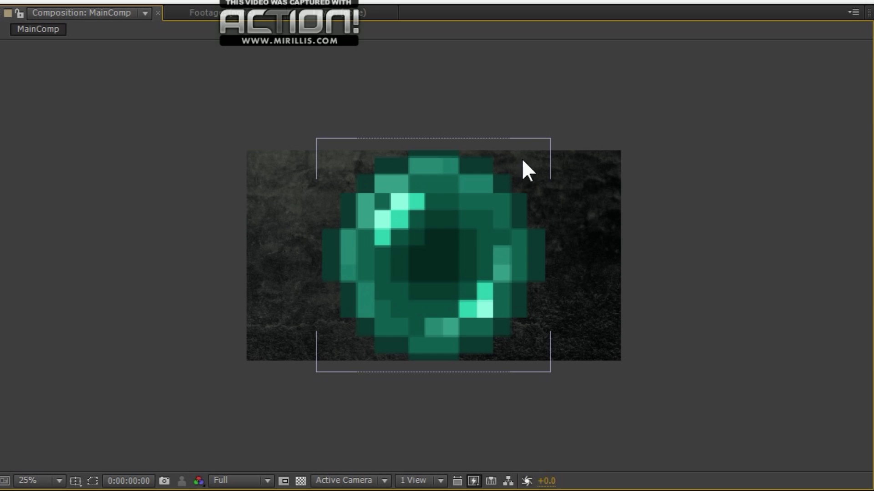
left_click_drag(550, 137, 485, 206)
key("period")
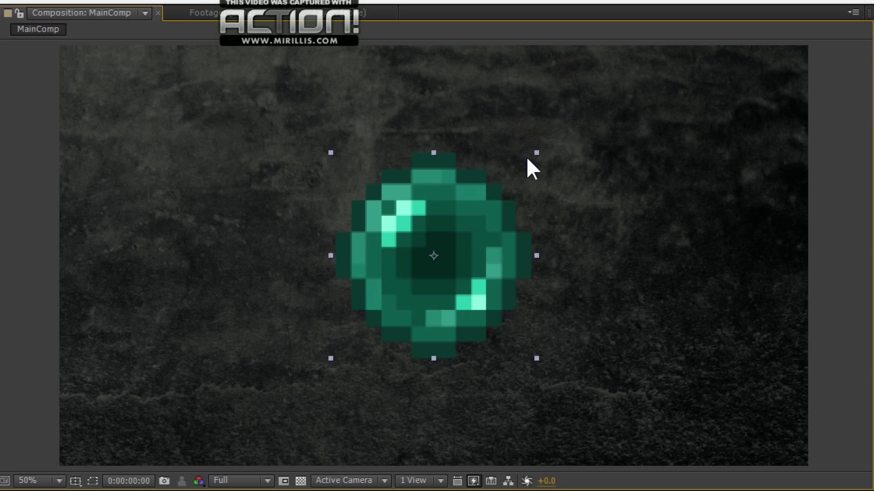
left_click_drag(537, 154, 533, 157)
left_click_drag(476, 185, 477, 232)
left_click_drag(481, 297, 464, 208)
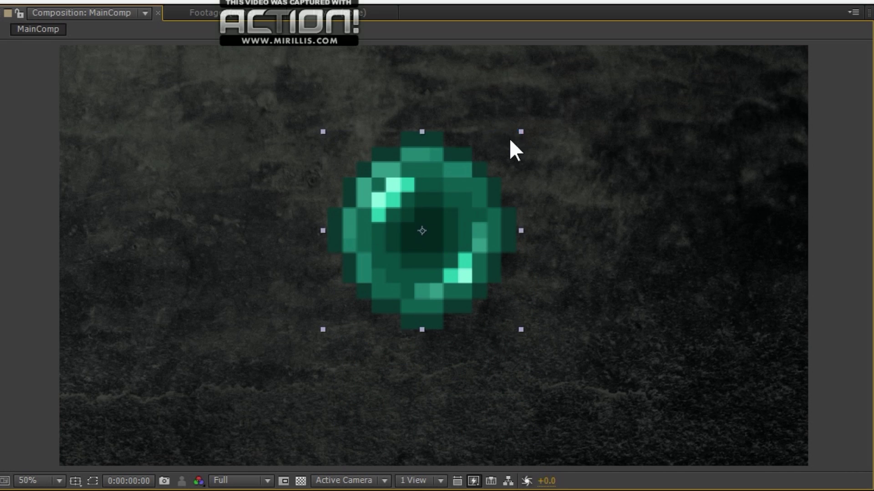
left_click(518, 129)
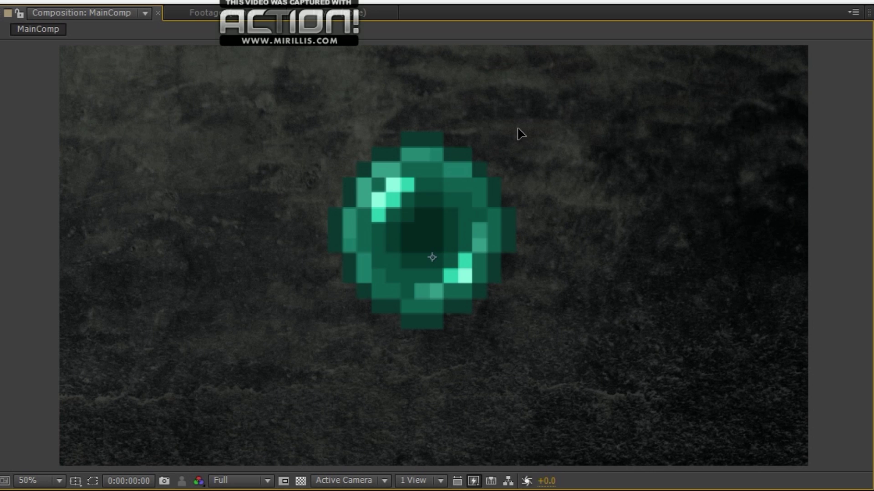
left_click_drag(518, 129, 545, 128)
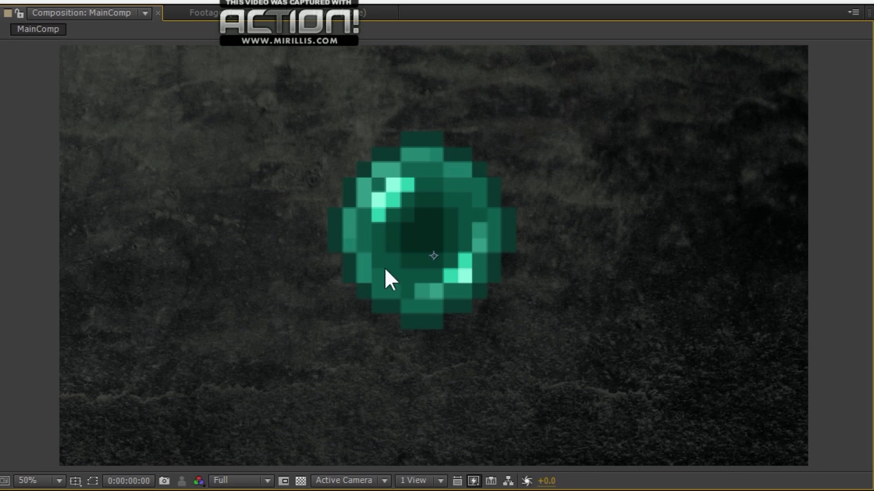
left_click(411, 235)
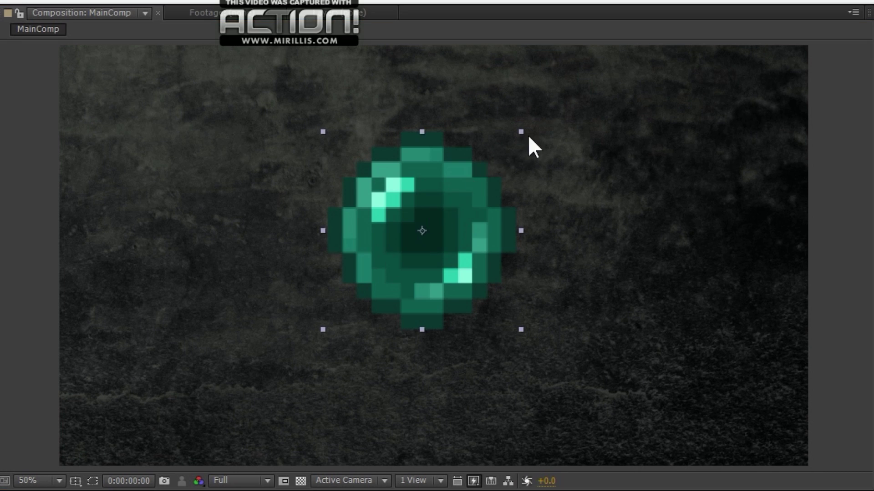
left_click_drag(522, 132, 557, 110)
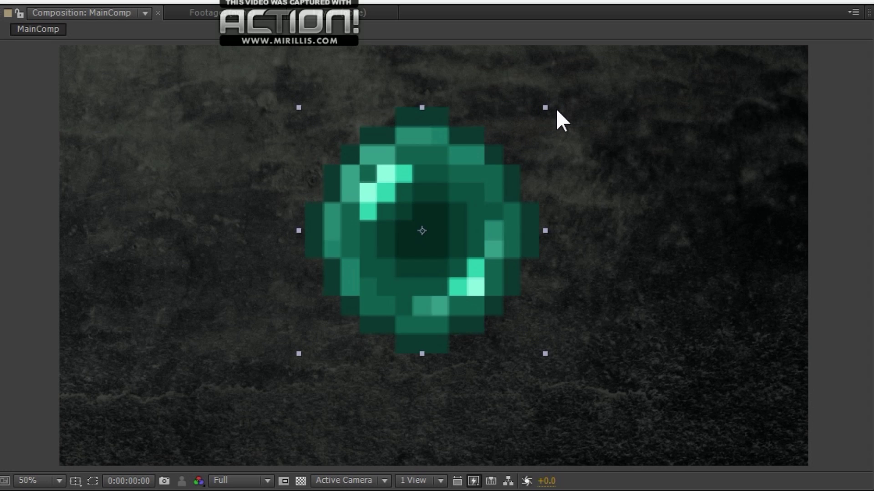
- Move the pearl just below the frame to about 922, 1394 and start keyframing its Position at 0:00:00:00
left_click_drag(423, 246, 499, 402)
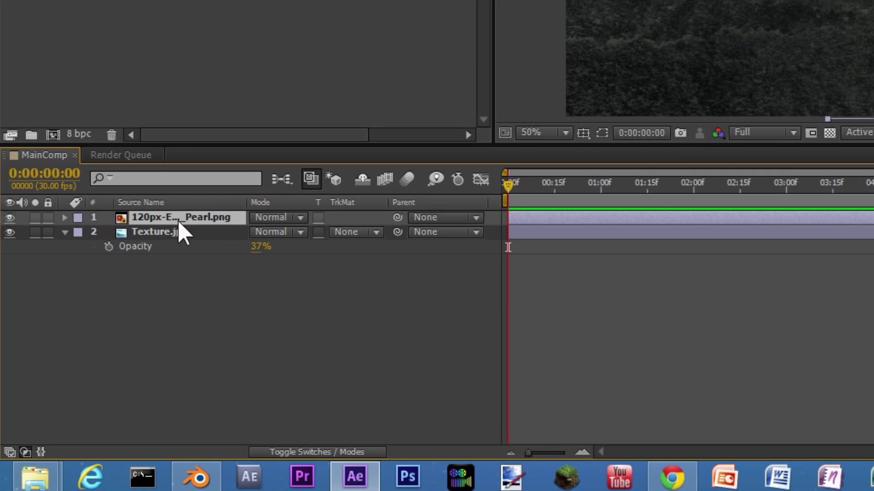
key("p")
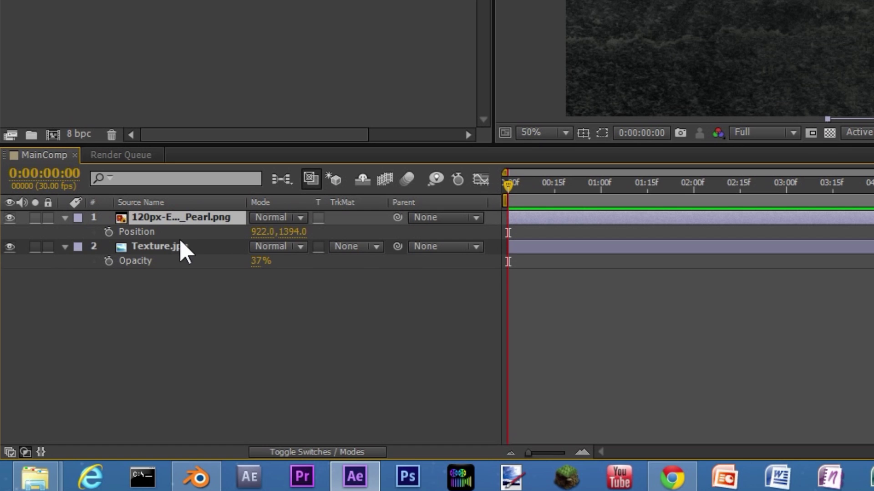
key("ctrl")
left_click(108, 233)
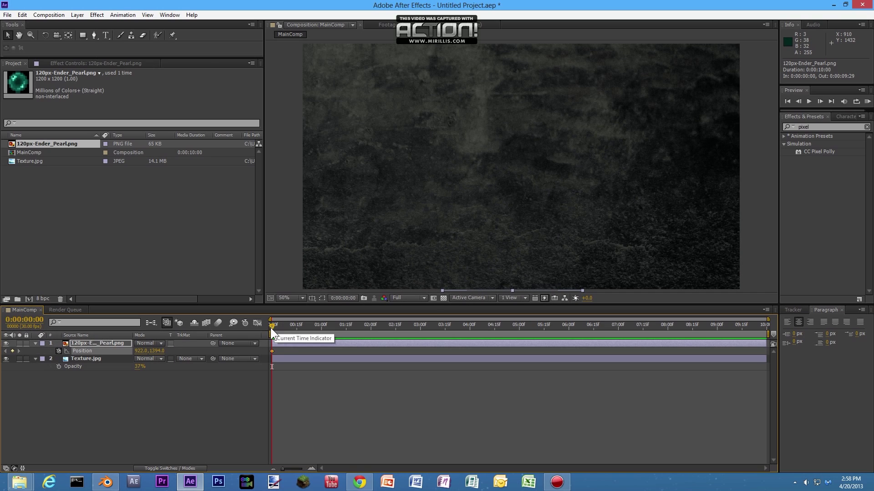
- At 0:00:01:15, move the pearl up near the middle of the frame to about 918, 508 for a second Position keyframe
left_click_drag(271, 326, 344, 327)
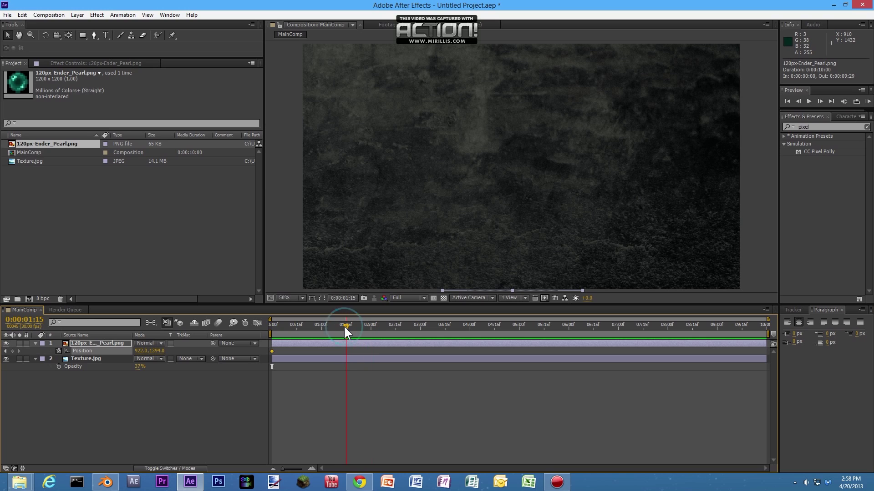
left_click(511, 291)
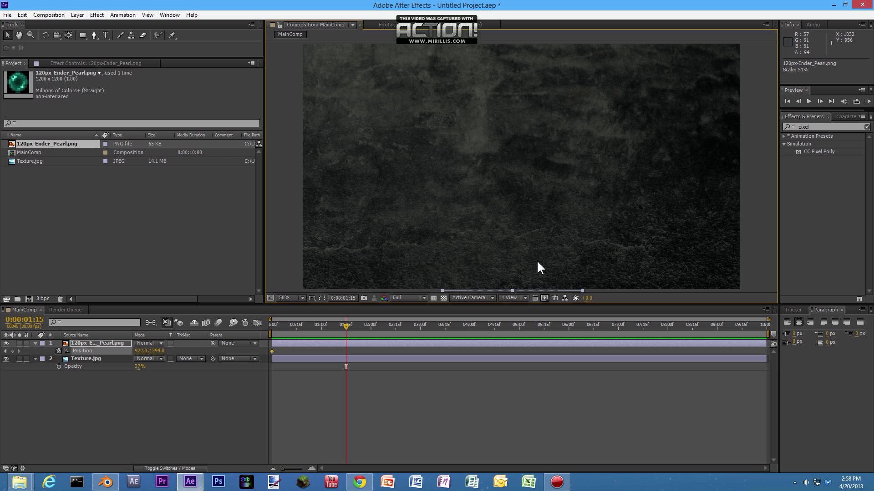
left_click_drag(531, 258, 577, 133)
key("h")
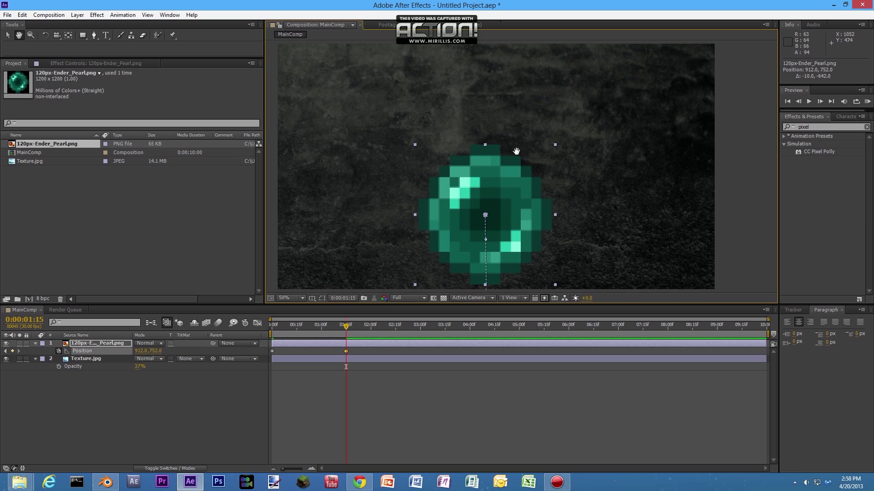
left_click_drag(490, 158, 404, 126)
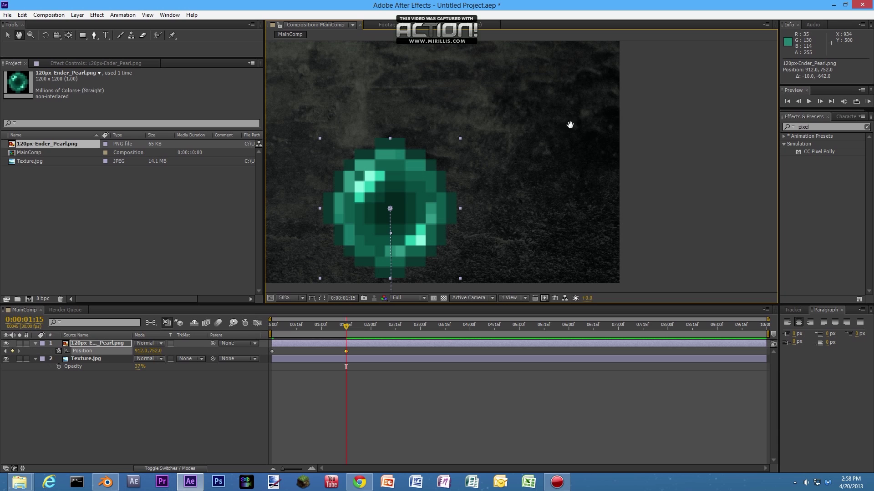
left_click_drag(444, 176, 494, 164)
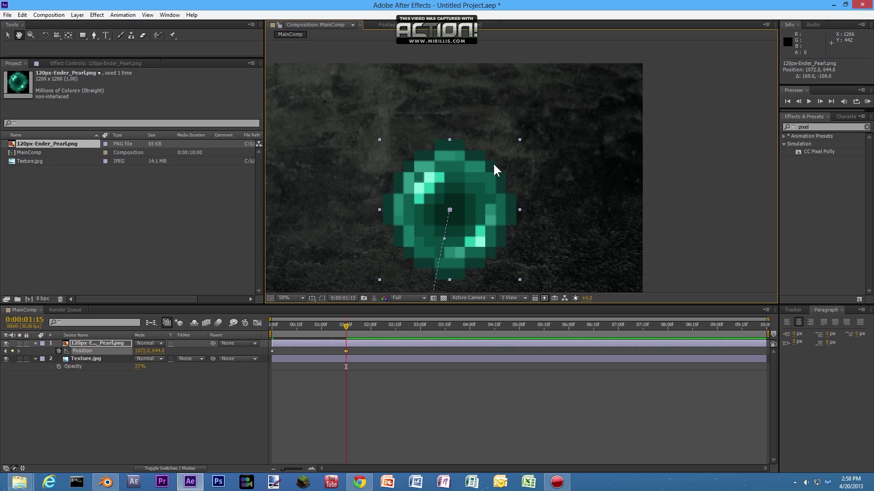
left_click_drag(524, 189, 623, 168)
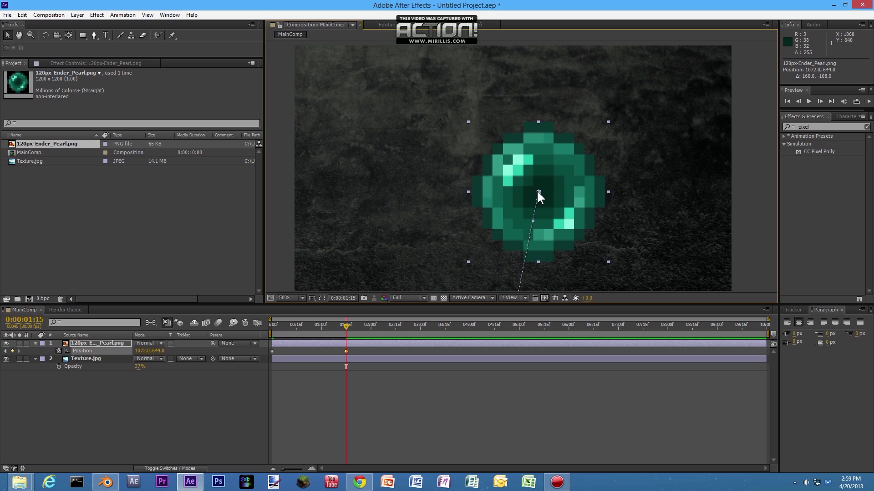
left_click_drag(536, 190, 503, 161)
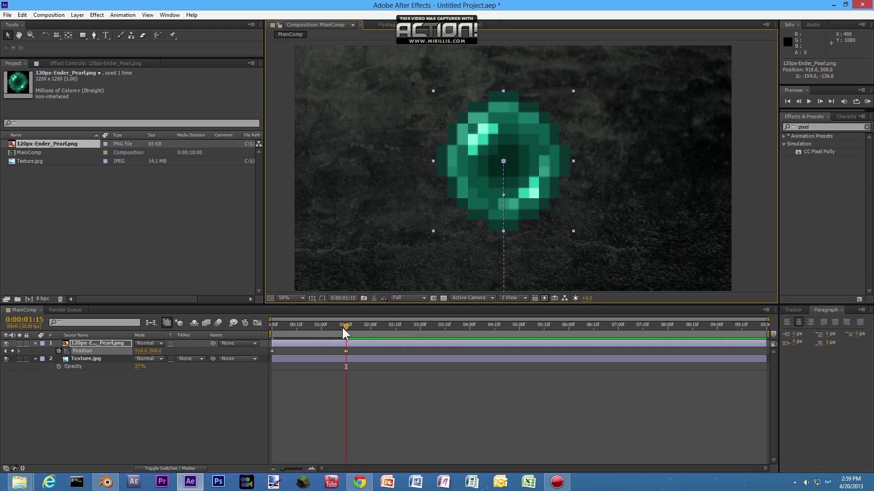
- Play a RAM preview of the pearl's rising motion from the start of the composition
left_click_drag(344, 333, 249, 337)
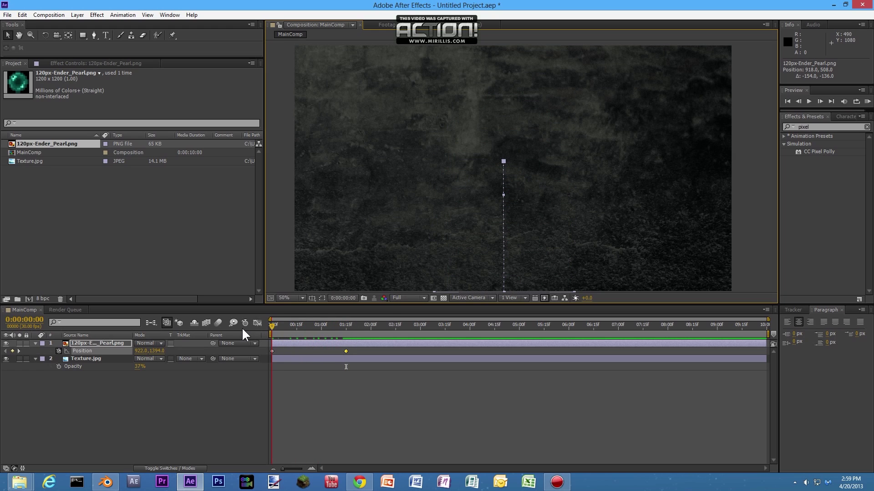
key("KP_0")
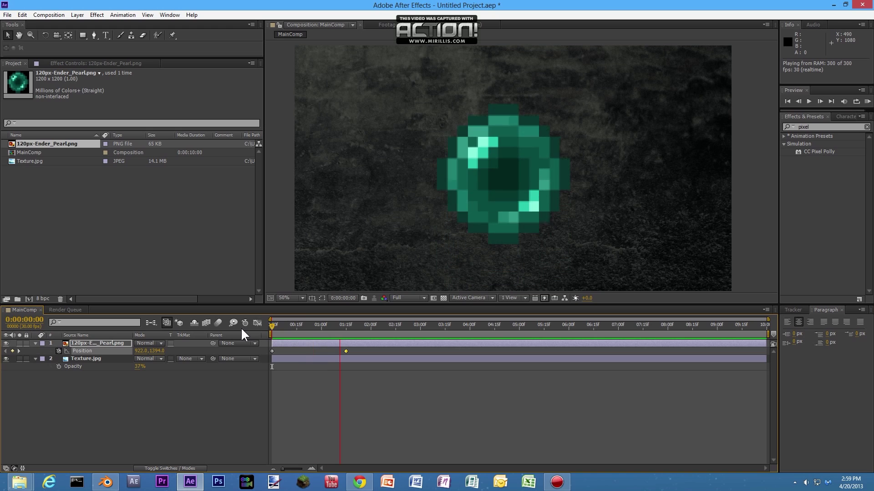
key("space")
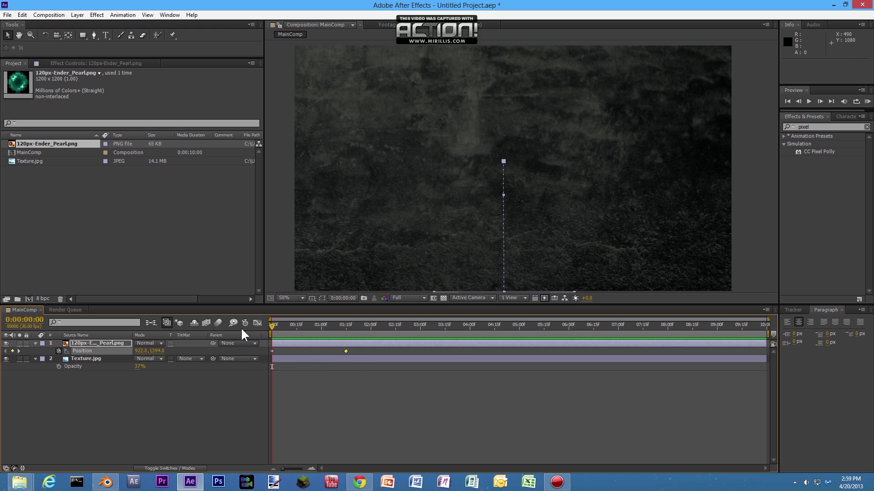
- Apply Easy Ease to the pearl's second Position keyframe at 0:00:01:15 and play a RAM preview of the motion
left_click(356, 350)
left_click(346, 351)
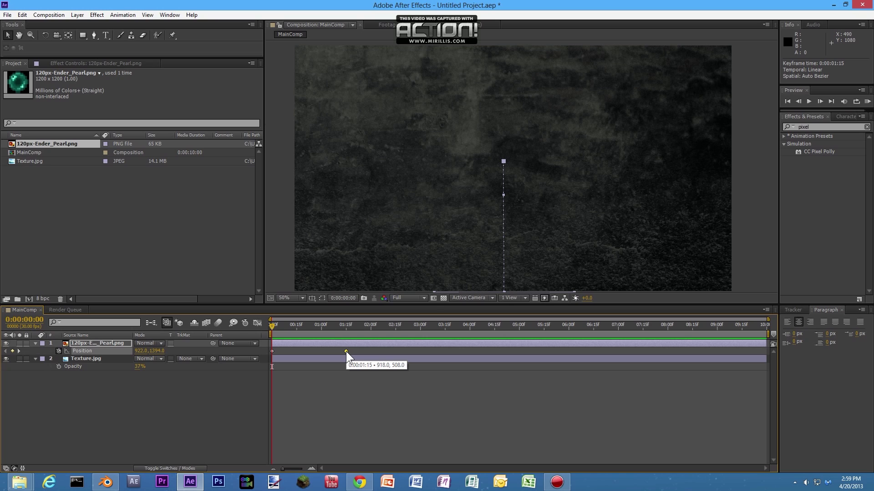
key("F9")
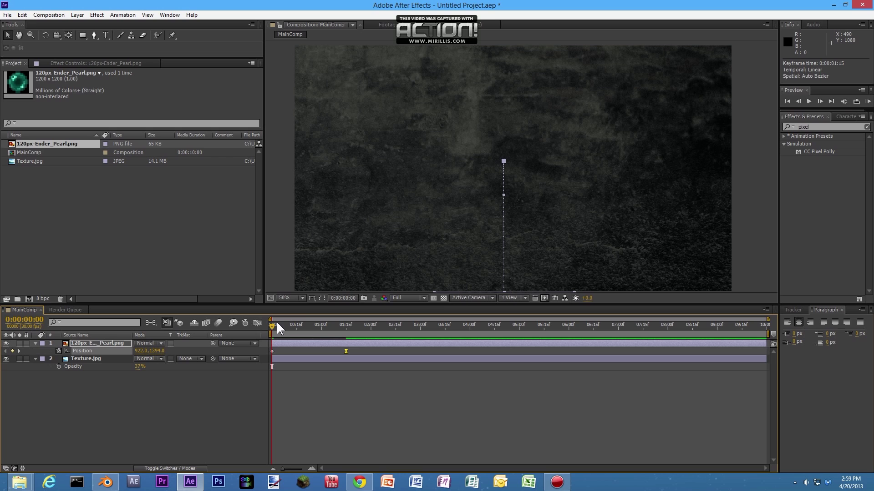
key("KP_0")
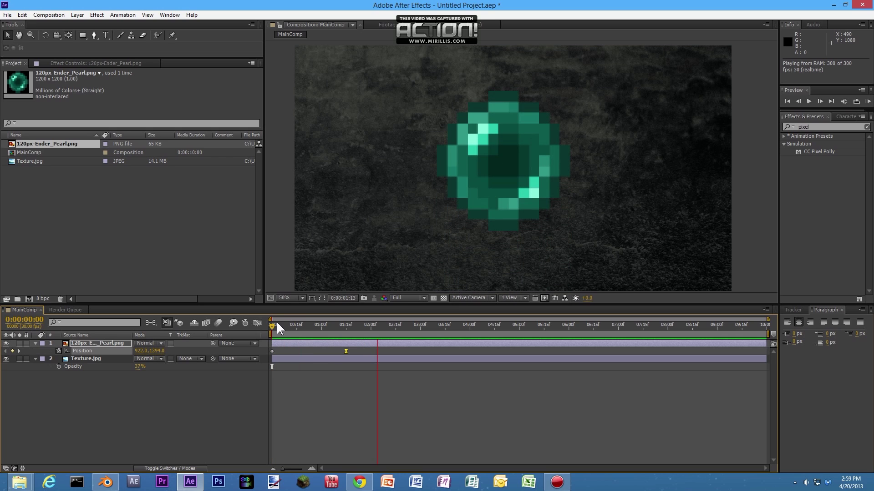
key("space")
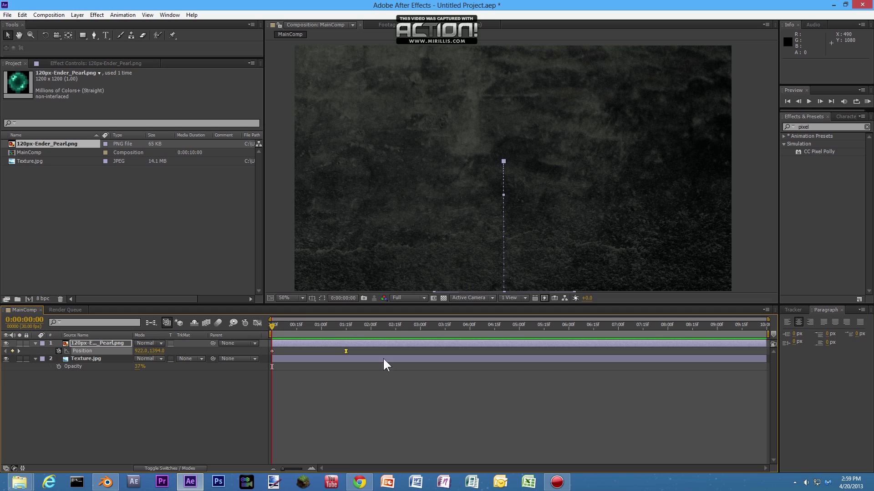
- Compare previews of the rising pearl with the 0:00:01:15 Position keyframe made linear and with Easy Ease reapplied
left_click(346, 351, "ctrl")
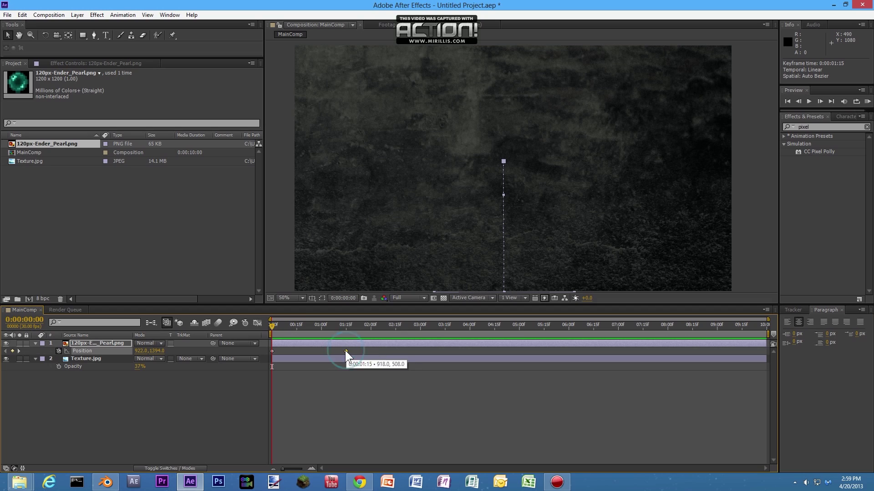
key("space")
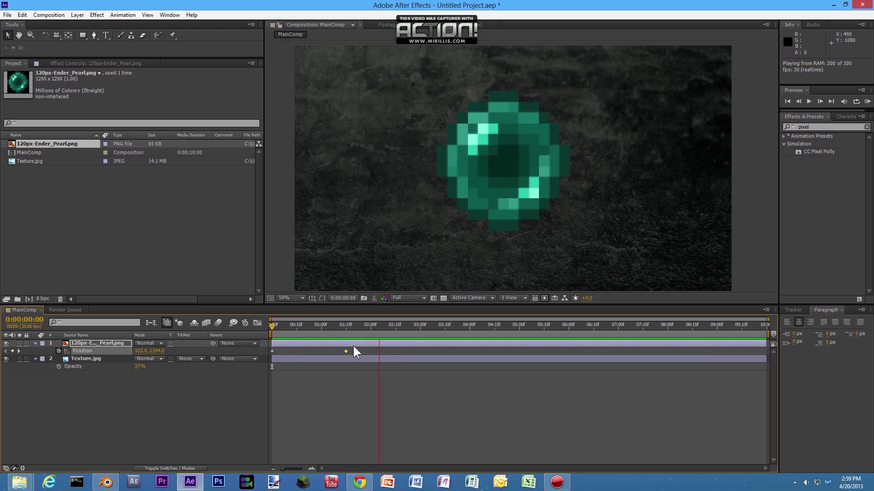
key("space")
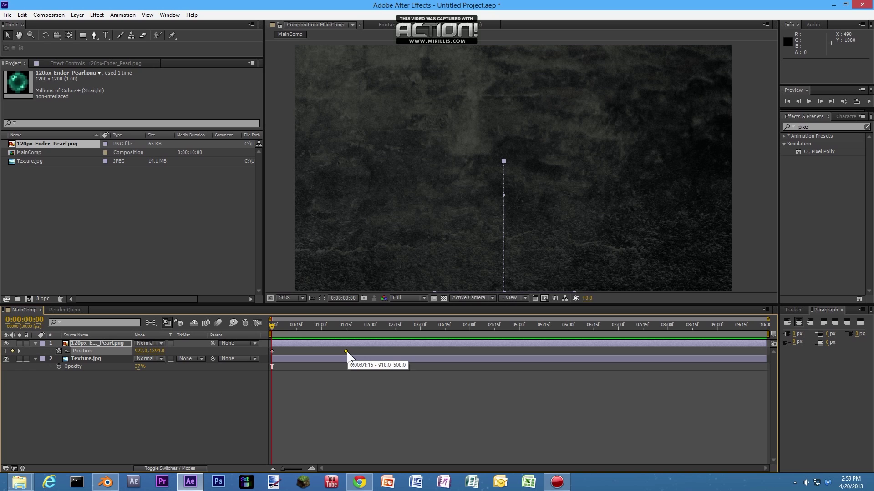
key("space")
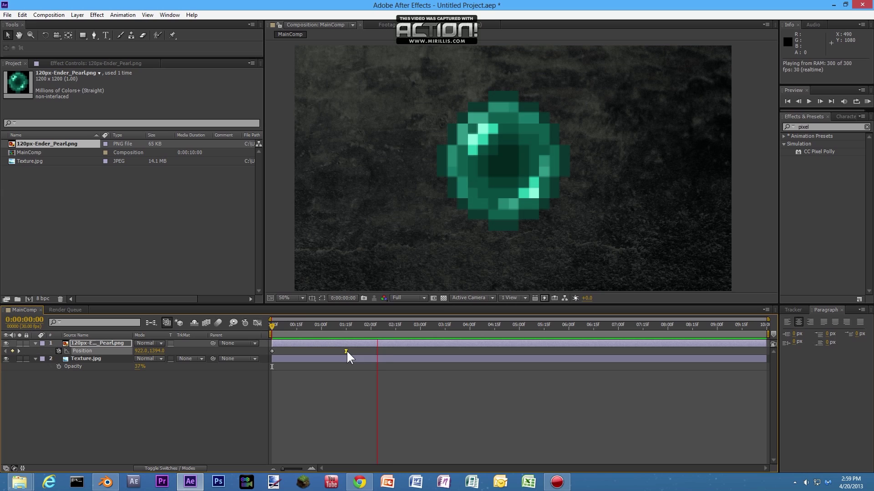
key("space")
- With the current time back at 0:00:00:00, find the wiggle animation presets and apply Wiggle - position to the pearl layer
left_click(344, 326)
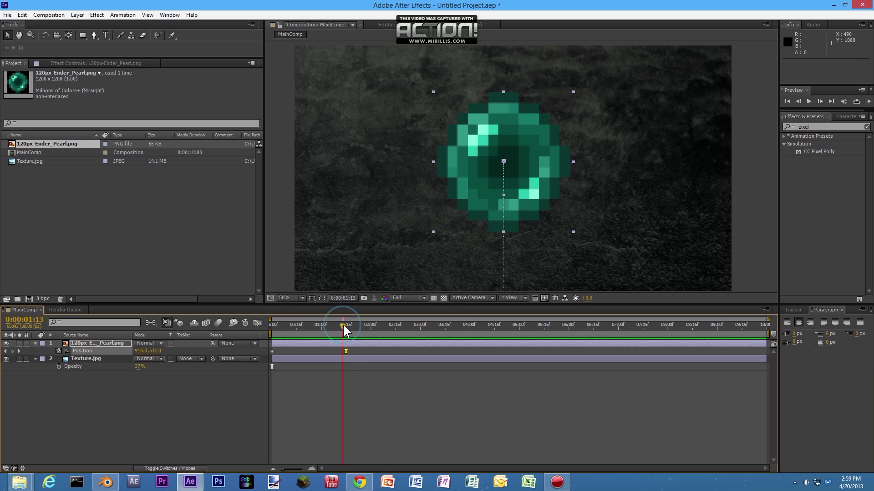
left_click_drag(344, 326, 273, 361)
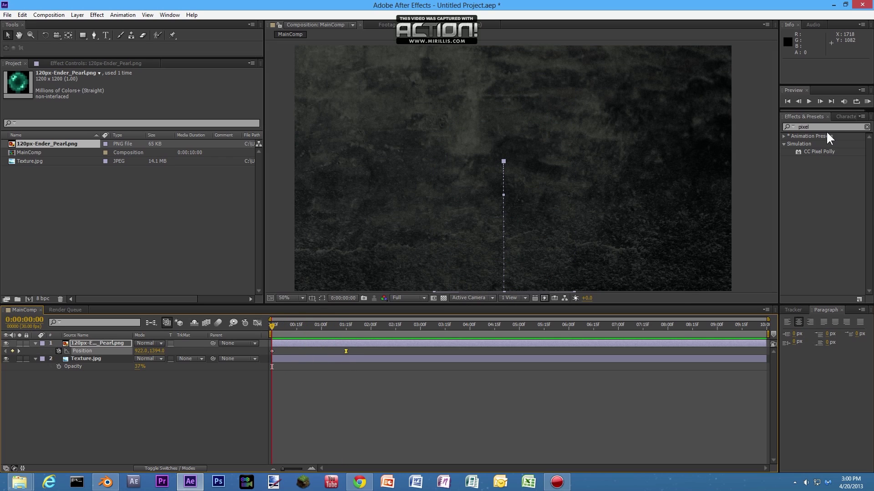
left_click_drag(829, 127, 745, 123)
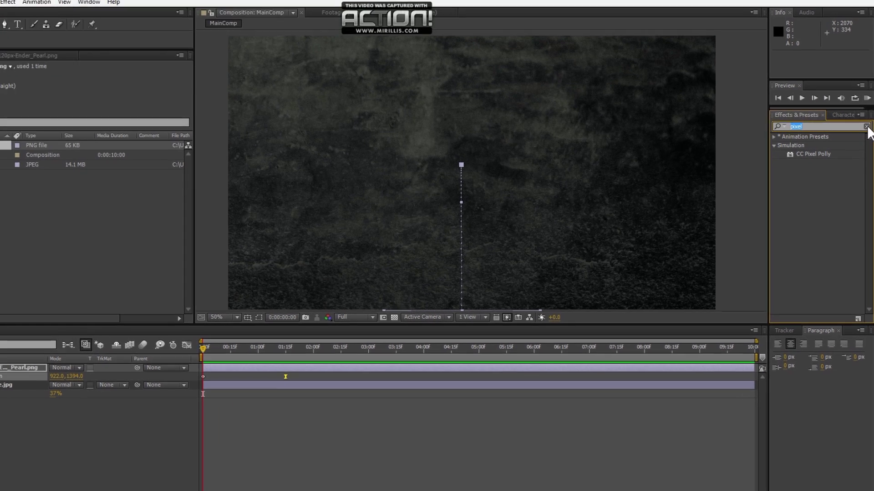
left_click(866, 128)
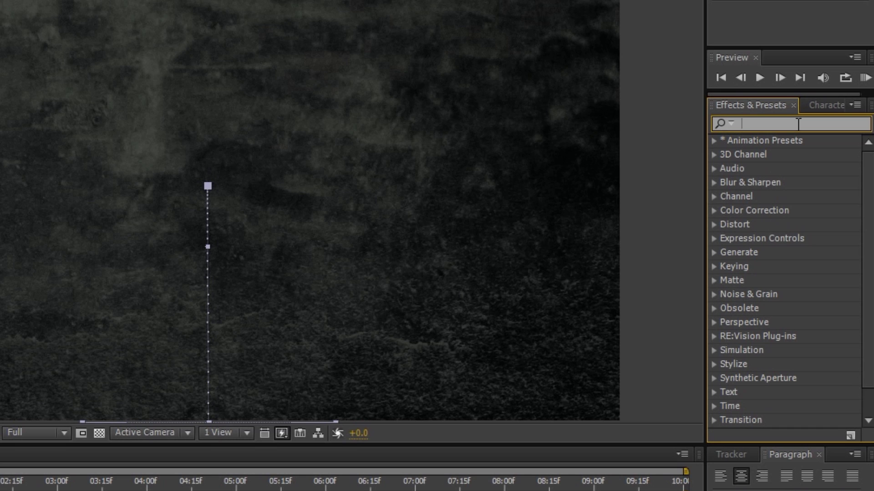
type("w")
type("ig")
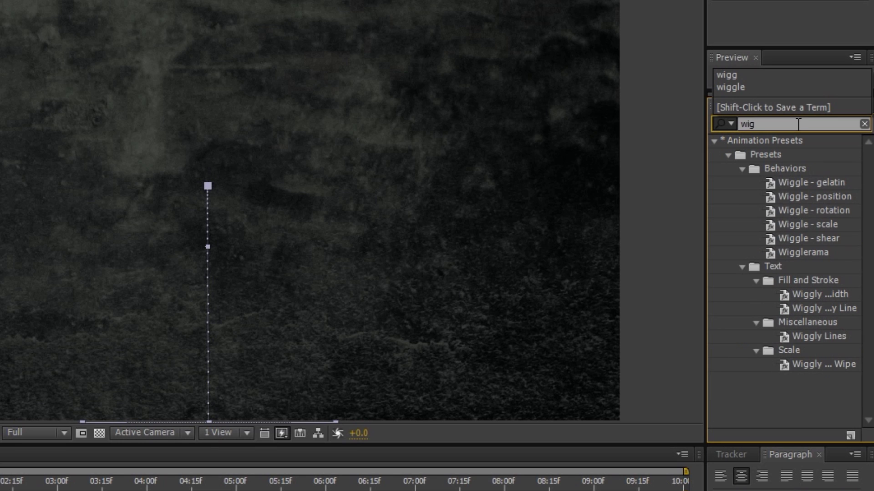
type("gle")
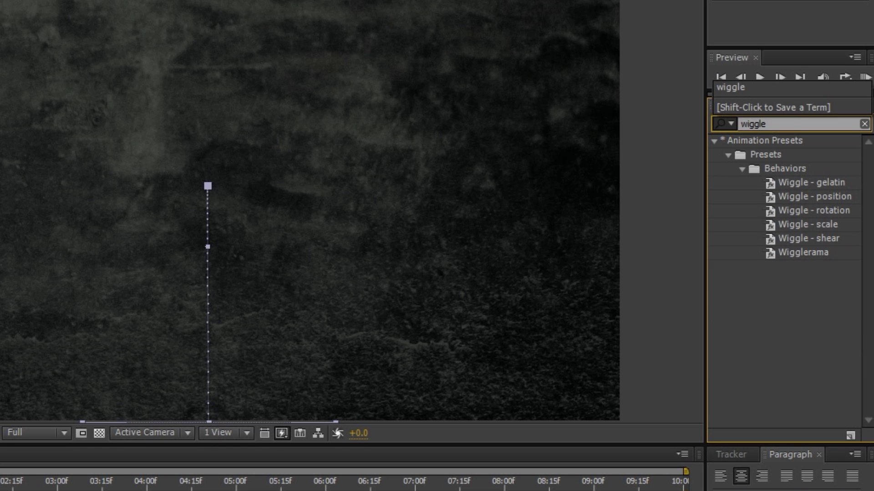
left_click(812, 198)
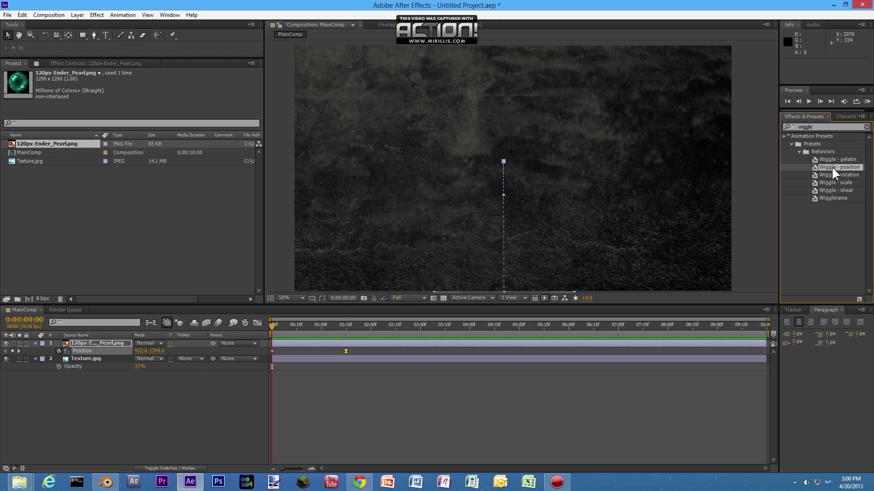
left_click_drag(831, 165, 103, 342)
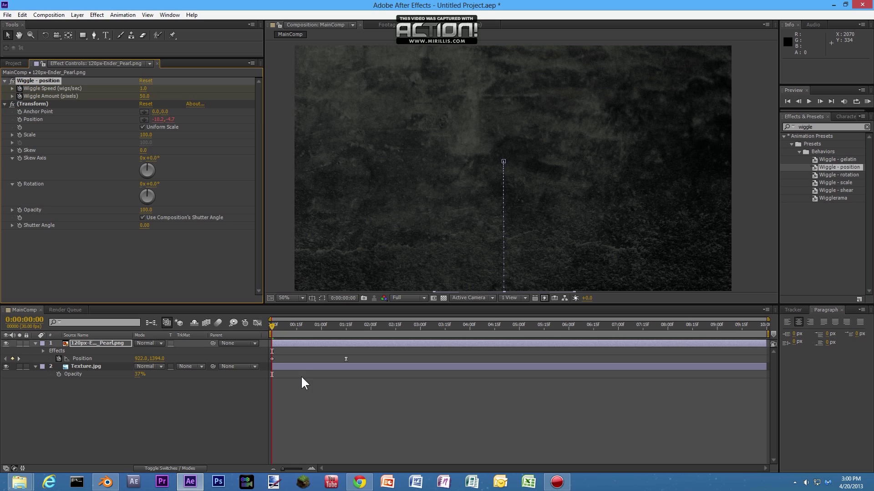
- Keyframe Wiggle Speed and Wiggle Amount at 0 at 0:00:00:00, and at 8 and 12 respectively at 0:00:04:29
left_click_drag(143, 89, 78, 116)
left_click_drag(272, 325, 416, 327)
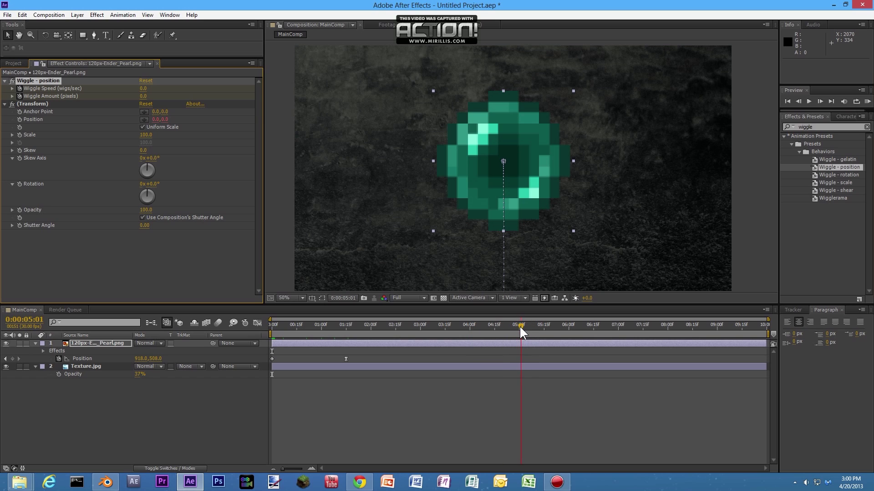
left_click_drag(516, 327, 516, 327)
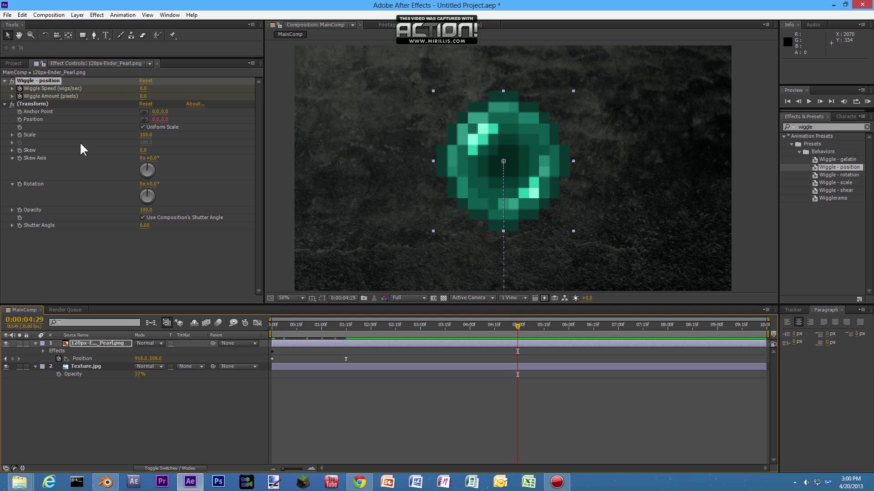
left_click_drag(140, 86, 150, 98)
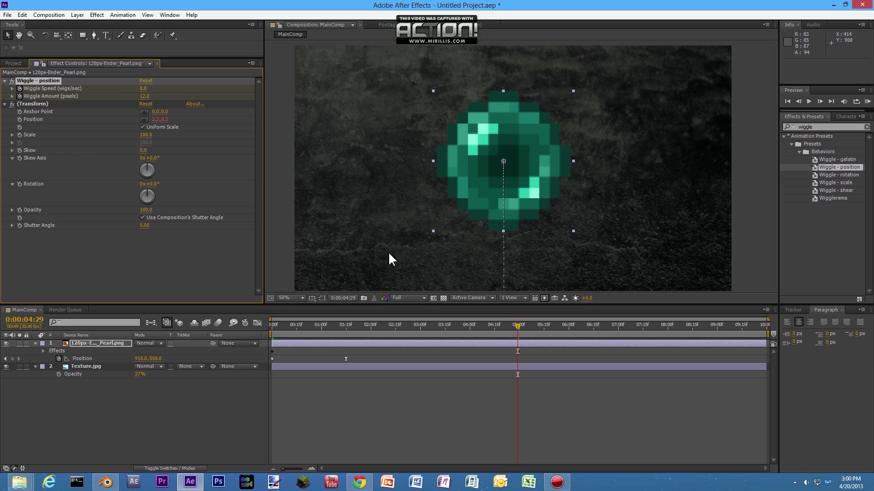
- Lower the composition's preview resolution to Half and play a RAM preview of the wiggling pearl
left_click_drag(515, 327, 368, 331)
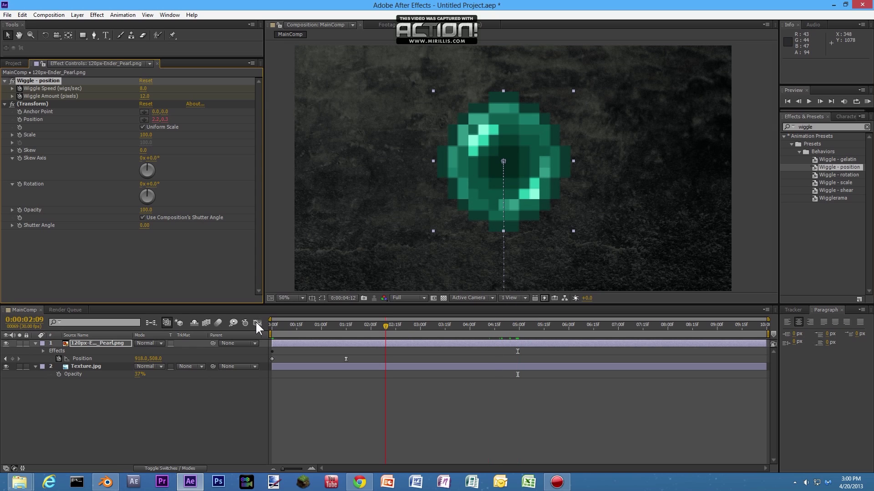
key("KP_0")
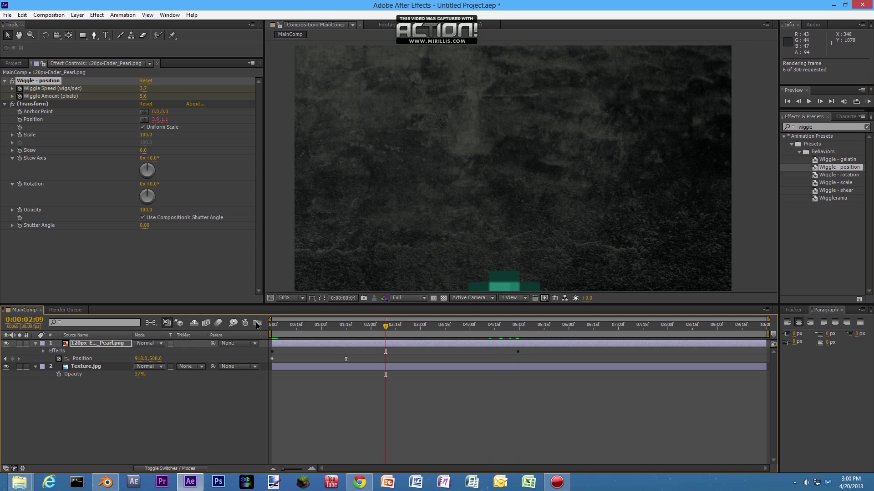
key("space")
key("space")
left_click(405, 298)
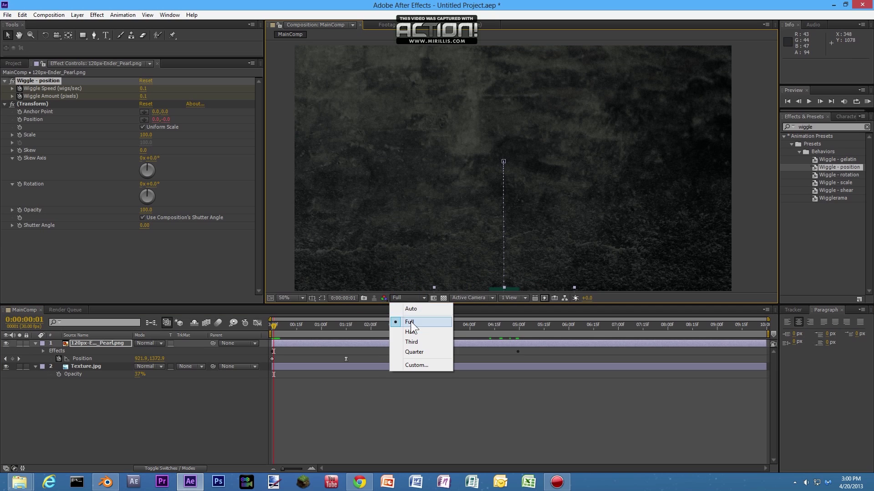
left_click(412, 330)
key("KP_0")
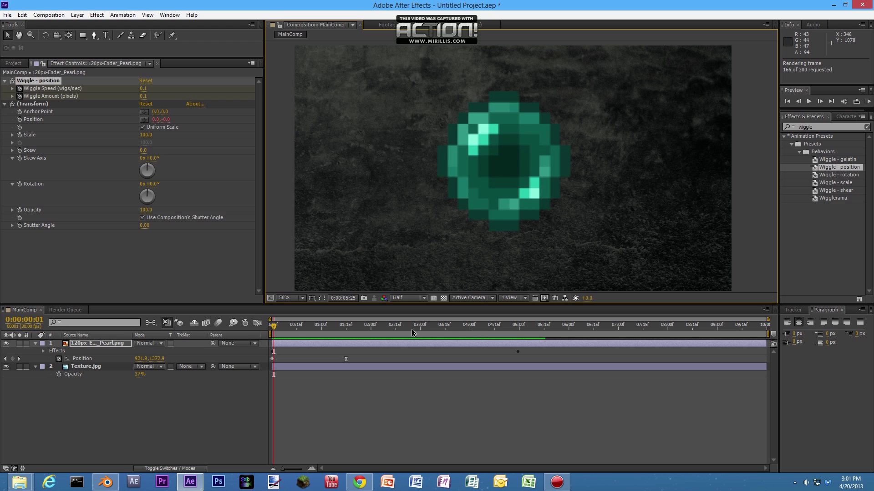
key("space")
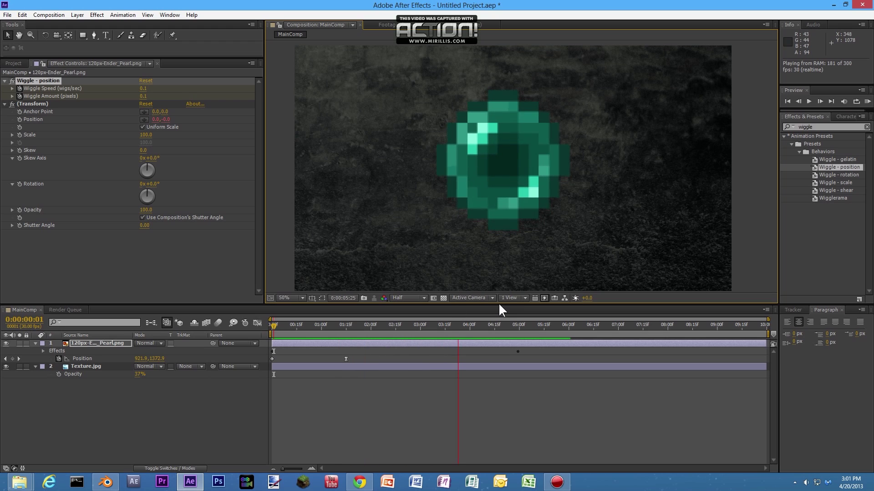
key("space")
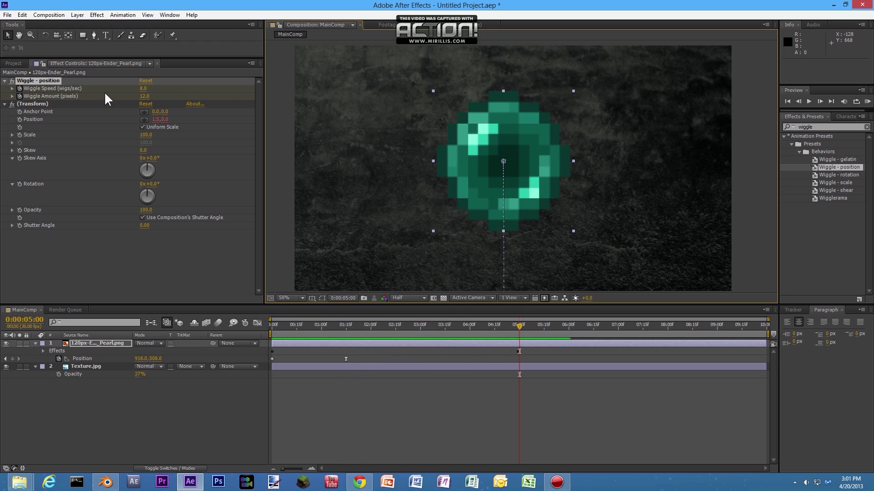
- At 0:00:05:00, set Wiggle Speed to 20 and Wiggle Amount to 22 pixels, and preview the stronger wiggle
left_click(519, 324)
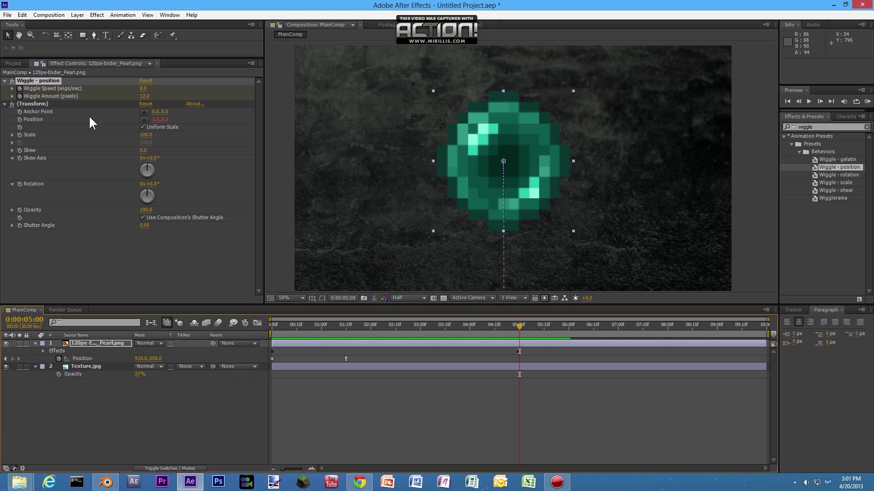
left_click_drag(144, 89, 149, 90)
key("KP_0")
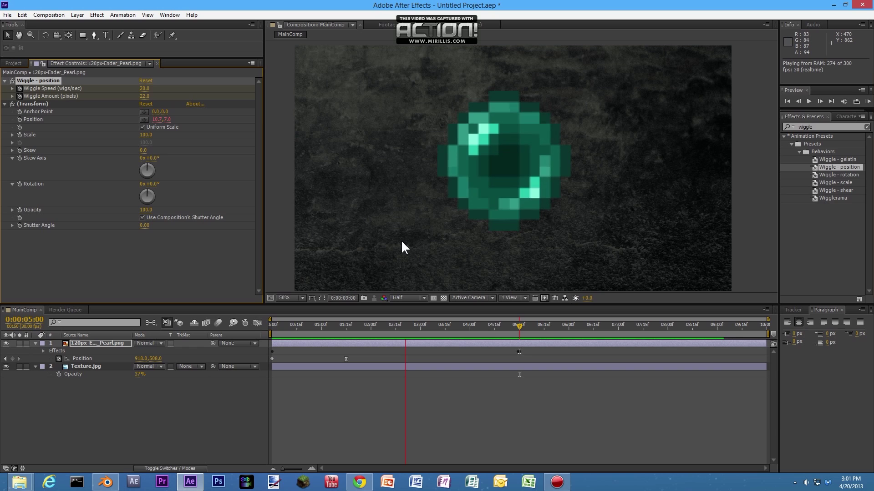
key("space")
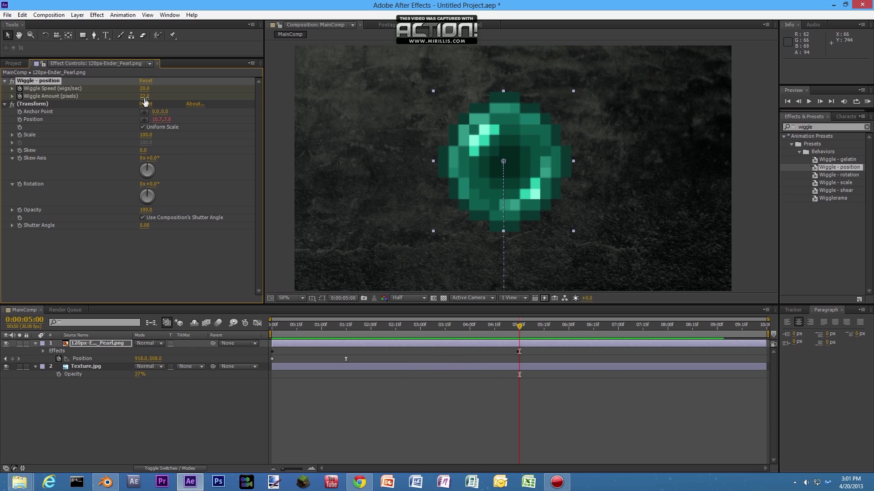
- Raise Wiggle Amount to 61 pixels at 0:00:05:00 and play a RAM preview of the shake
left_click_drag(146, 94, 154, 93)
left_click(146, 84)
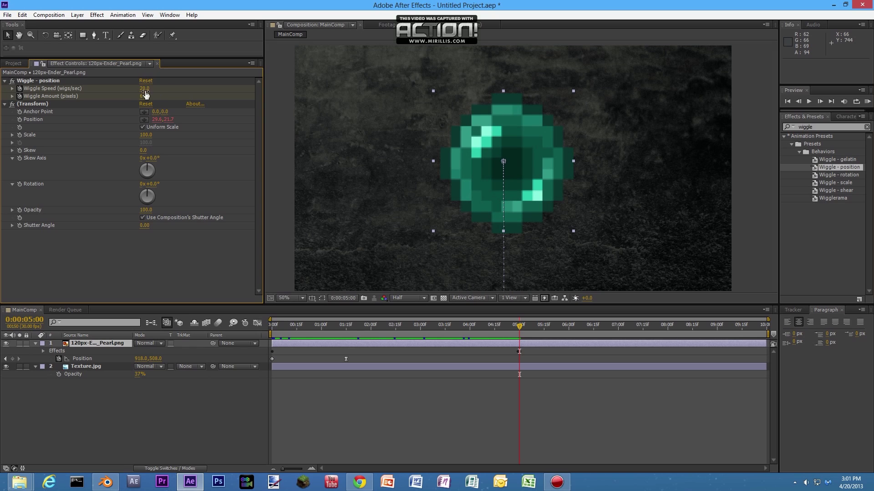
key("KP_0")
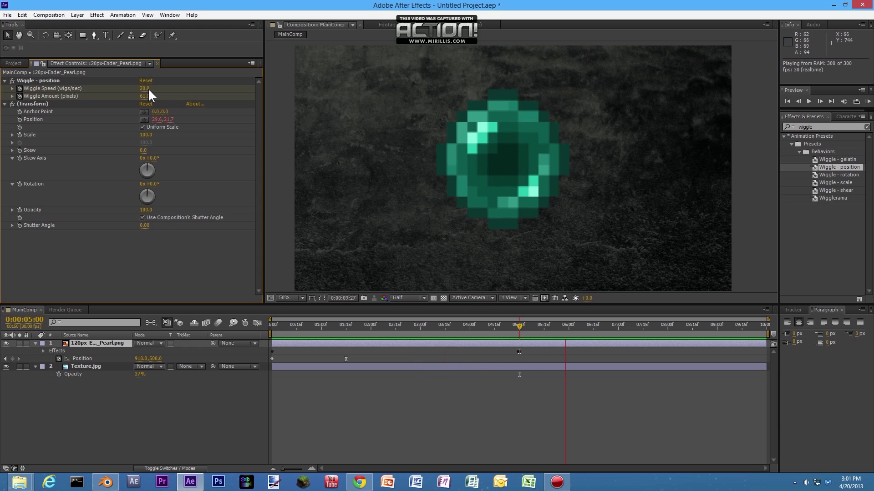
key("space")
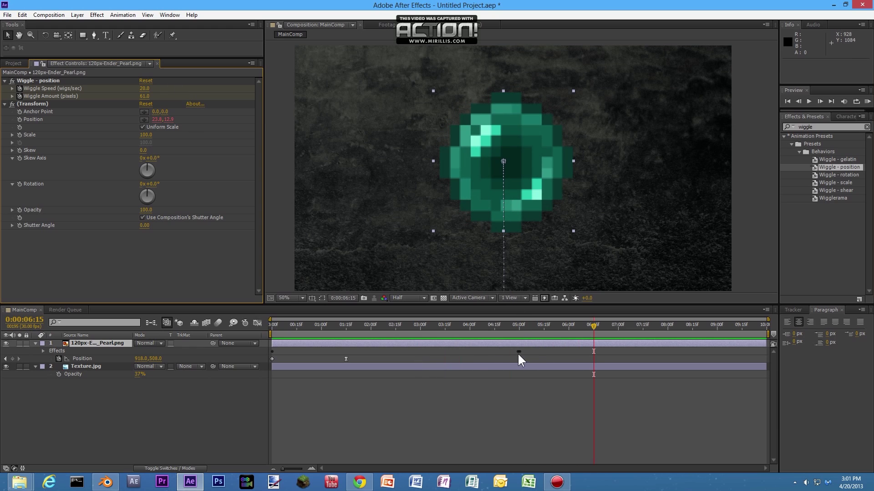
- At 0:00:05:00, expand the pearl layer's Wiggle - position effect in the timeline to show its Wiggle Speed and Wiggle Amount keyframes
left_click(519, 325)
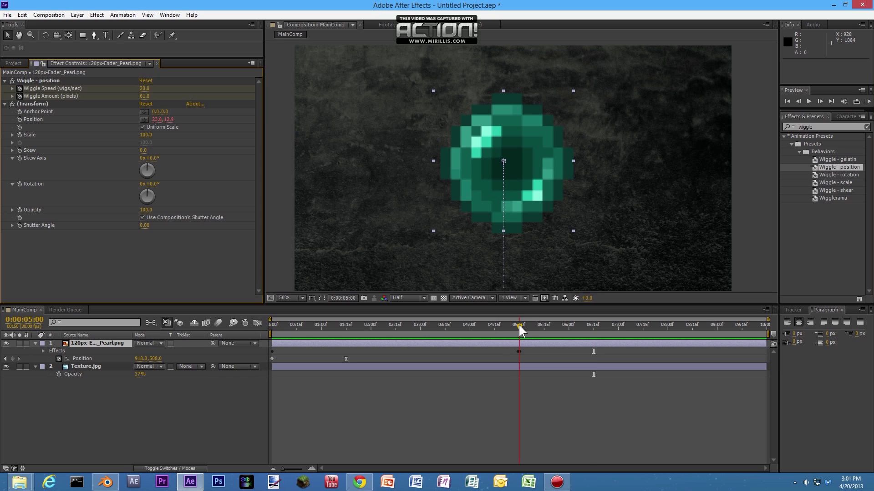
left_click(43, 351)
mouse_move(527, 324)
left_mouse_down()
mouse_move(278, 331)
mouse_move(522, 336)
left_mouse_up()
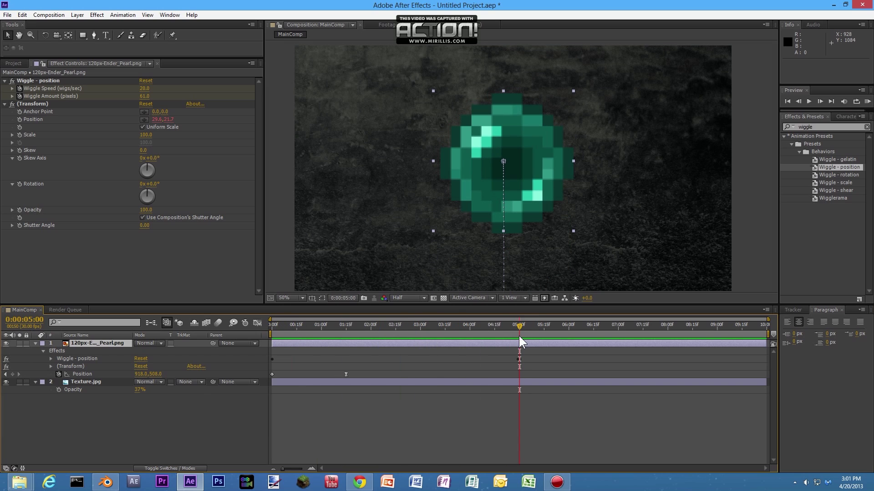
left_click(49, 358)
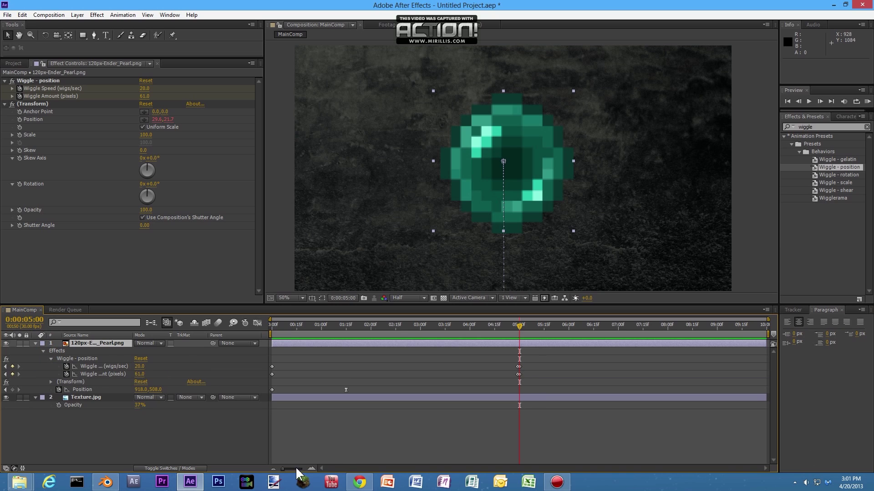
- Delete the Wiggle Speed and Wiggle Amount keyframes at 0:00:04:29
left_click_drag(283, 468, 305, 466)
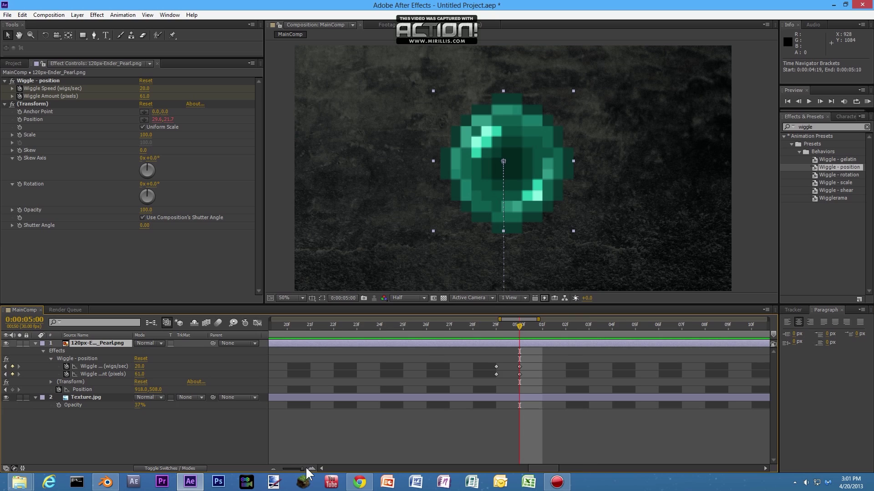
left_click(495, 367)
left_click(495, 375)
key("shift")
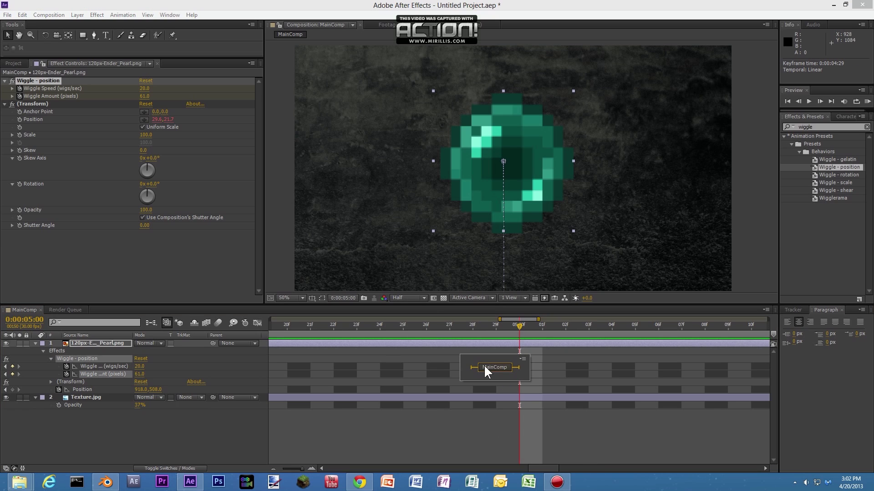
left_click(455, 361)
left_click(496, 367)
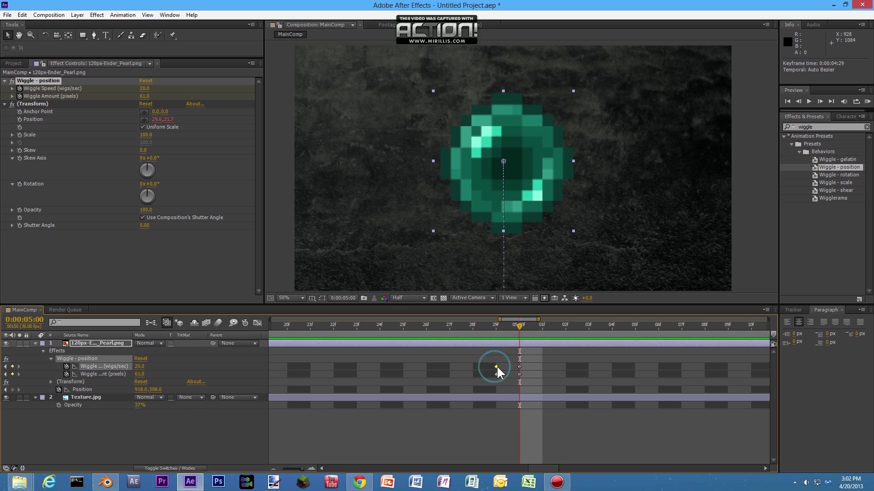
key("Delete")
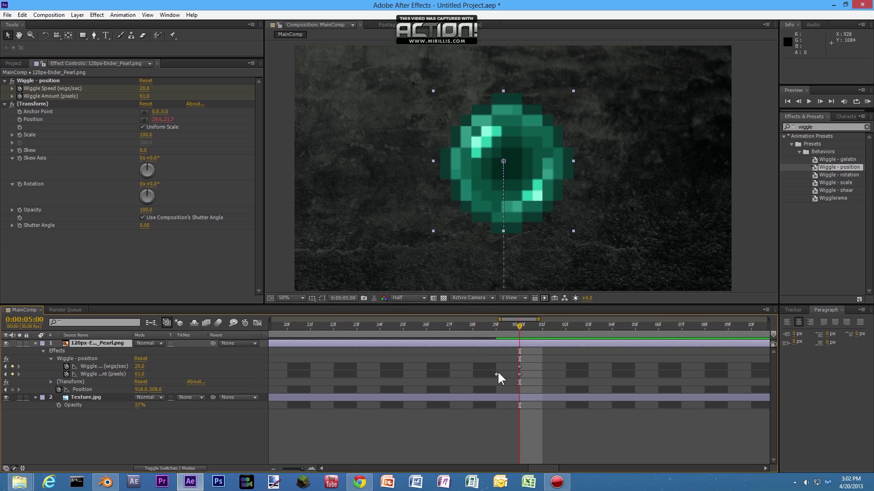
left_click(496, 374)
key("Delete")
- Play a RAM preview of the whole composition to check the gradually building shake
left_click_drag(301, 465, 280, 468)
key("KP_0")
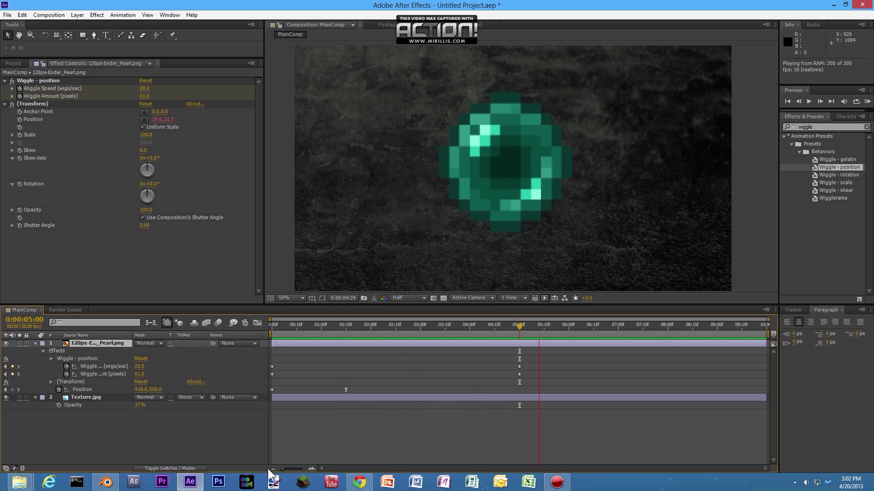
key("space")
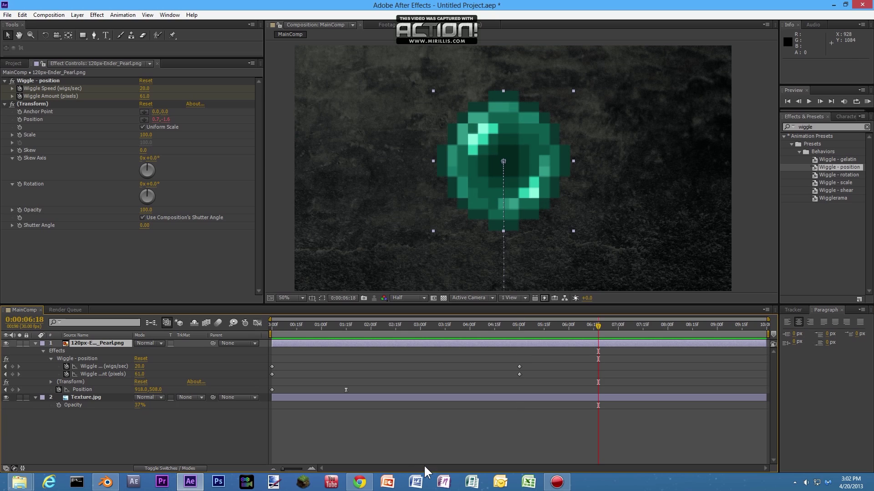
- At 0:00:05:01, set the pearl's Wiggle Speed and Wiggle Amount to 0 to stop the shake
left_click(519, 325)
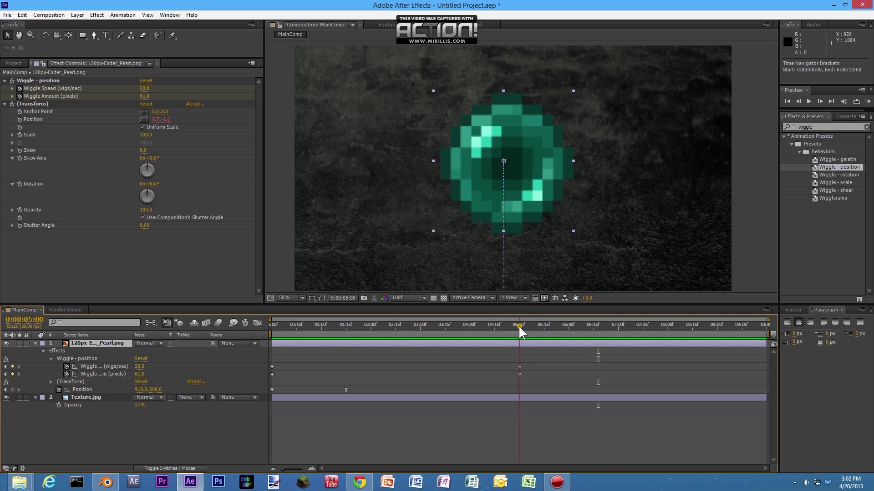
left_click_drag(519, 328, 520, 331)
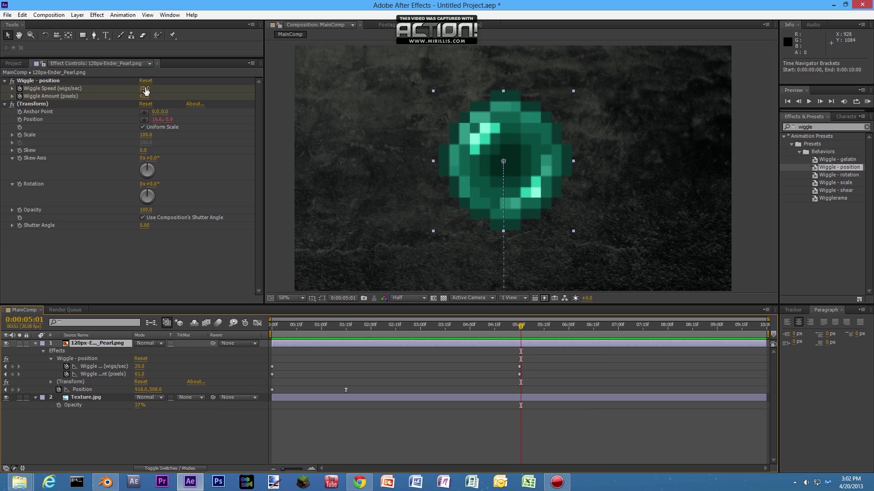
left_click_drag(146, 90, 90, 92)
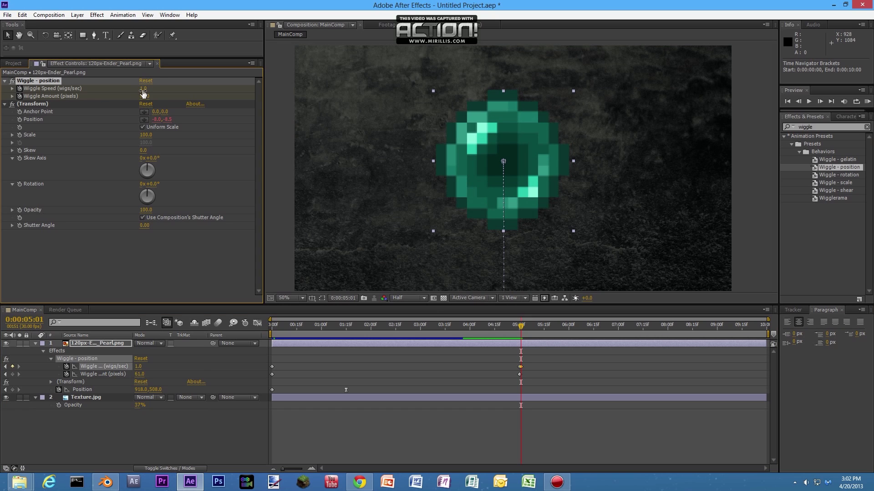
left_click_drag(143, 91, 107, 99)
- Play a RAM preview to check the pearl's abrupt stop, with the current time left at 0:00:04:29
left_click(515, 325)
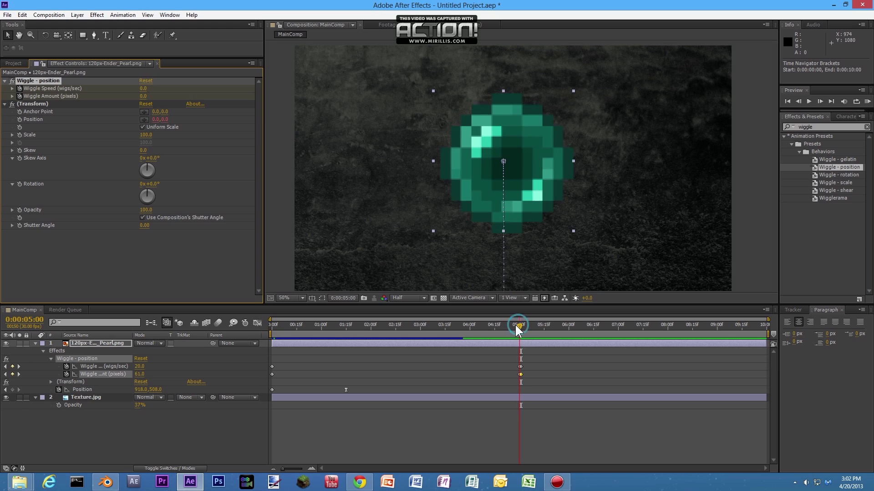
key("KP_0")
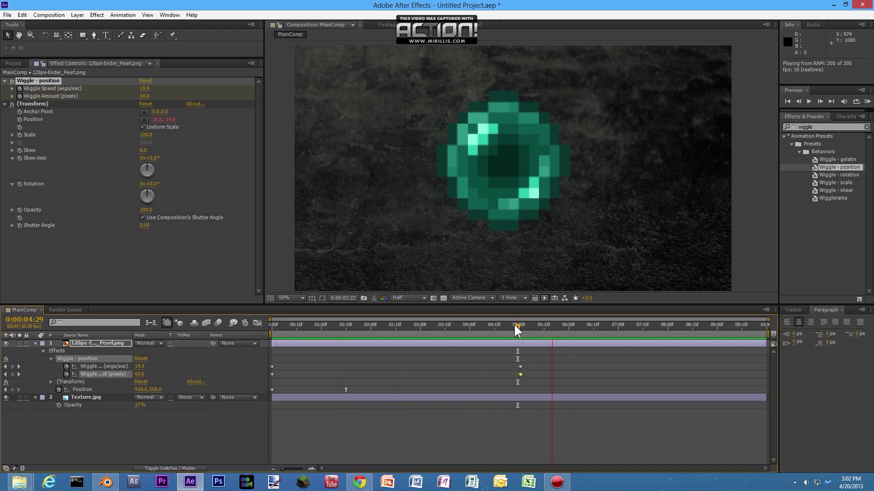
key("space")
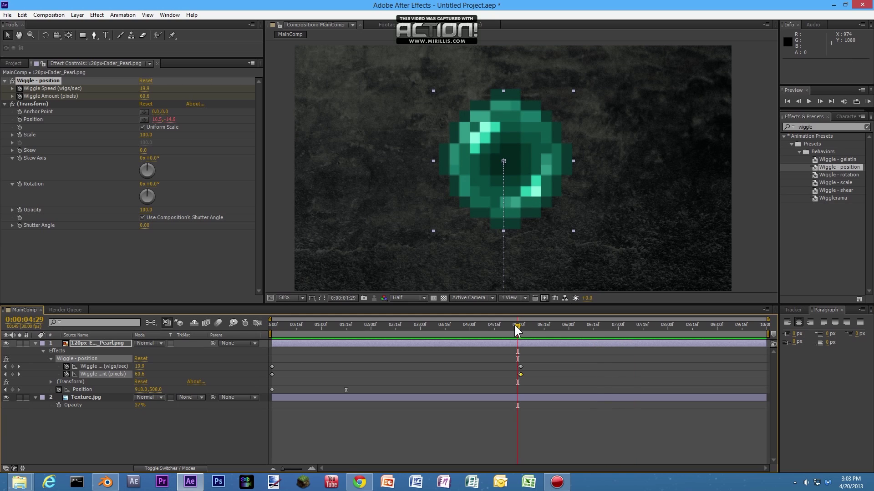
left_click(18, 62)
left_click(99, 229)
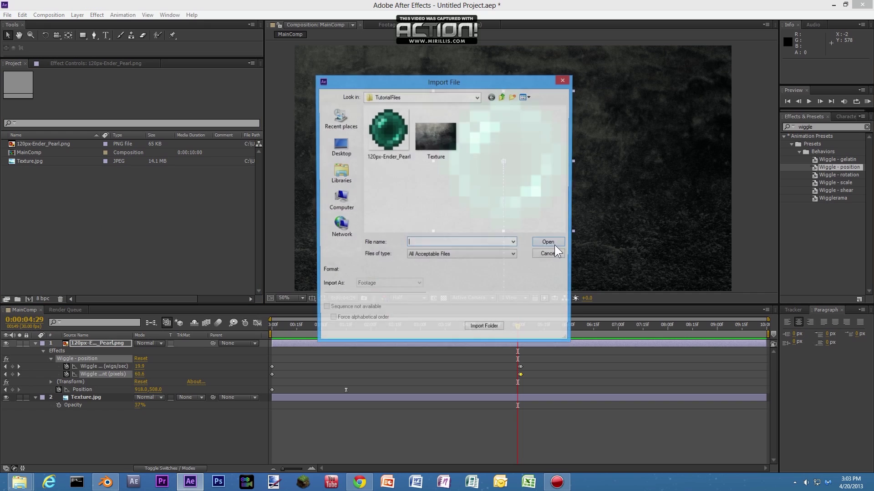
left_click(337, 147)
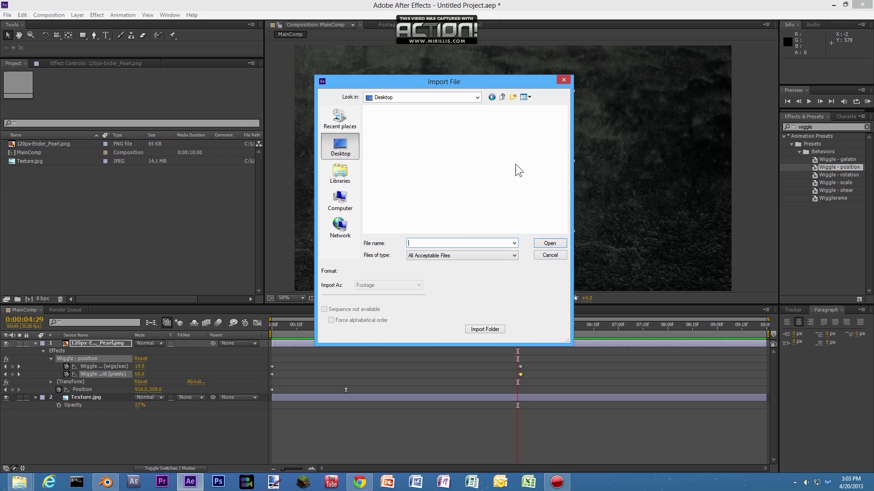
scroll(501, 162, "down", 5)
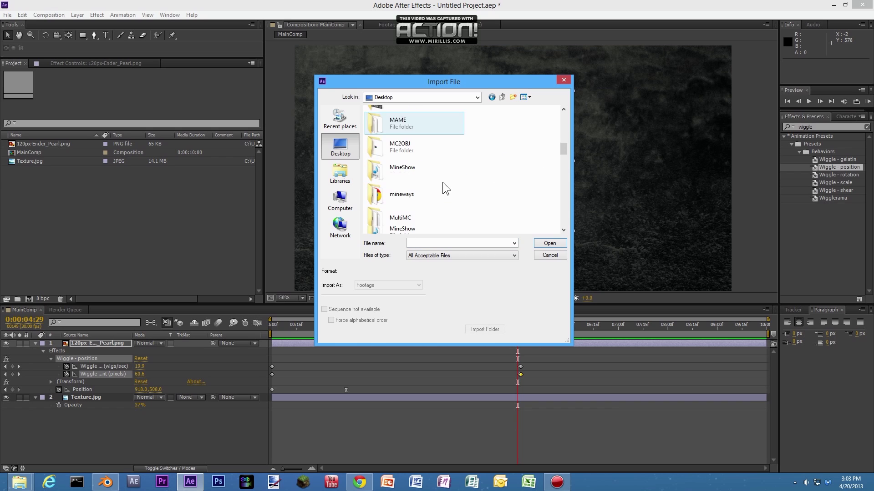
scroll(442, 183, "down", 2)
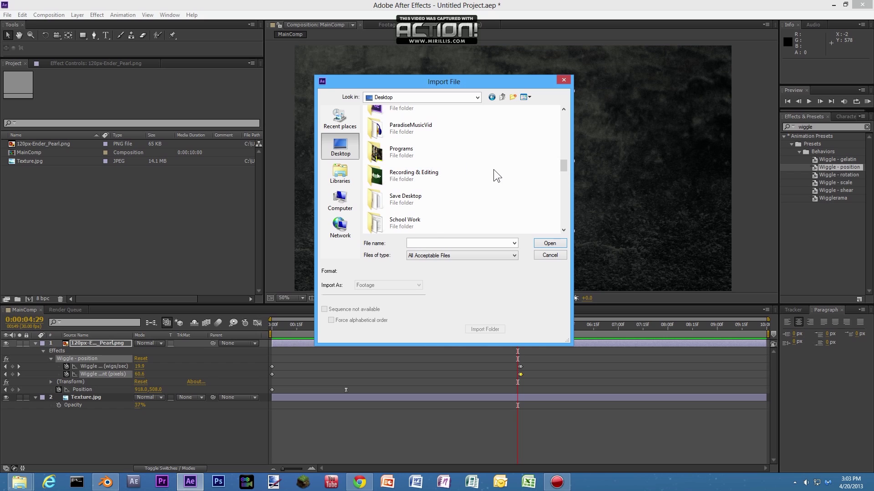
scroll(493, 169, "up", 3)
scroll(417, 145, "up", 10)
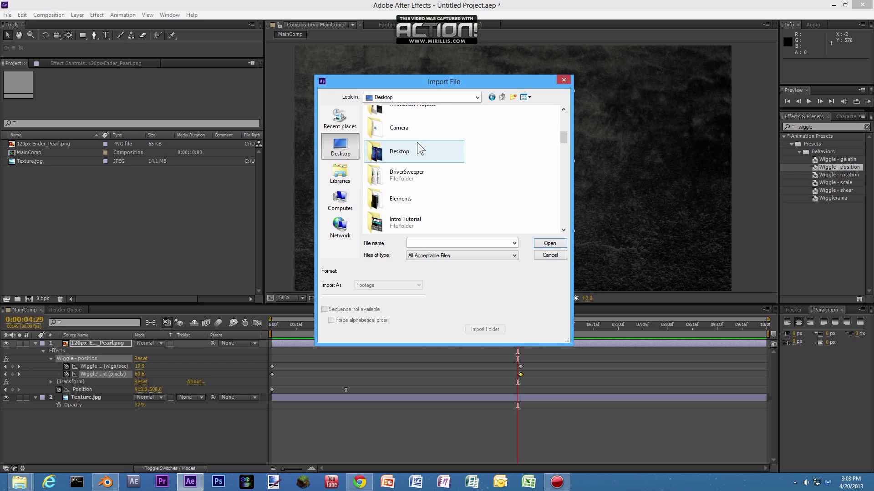
double_click(397, 203)
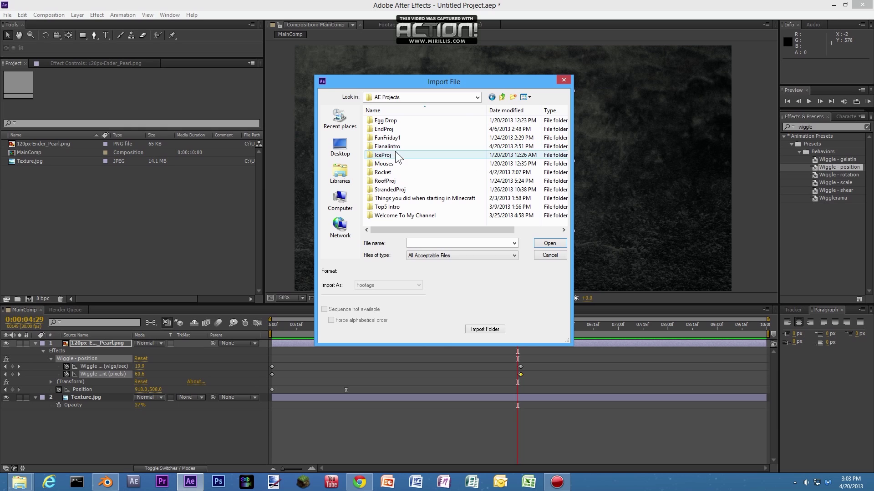
double_click(395, 146)
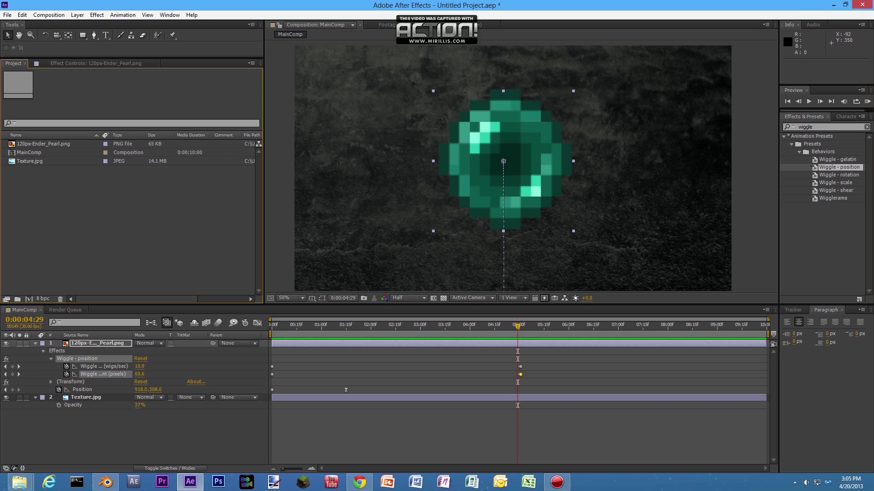
- Import the explosion clip Charge_14_WMV V9.wmv from the file manager window into the project
key("alt+Tab")
left_click_drag(0, 218, 119, 225)
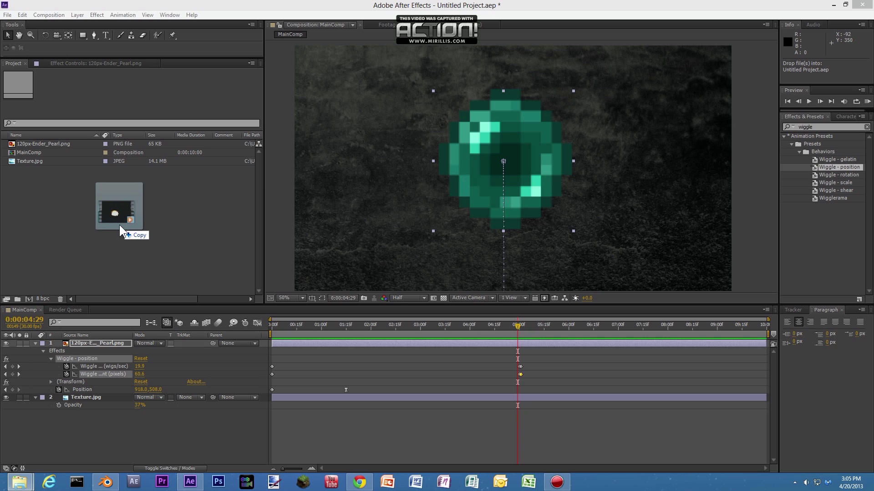
left_click_drag(119, 224, 119, 223)
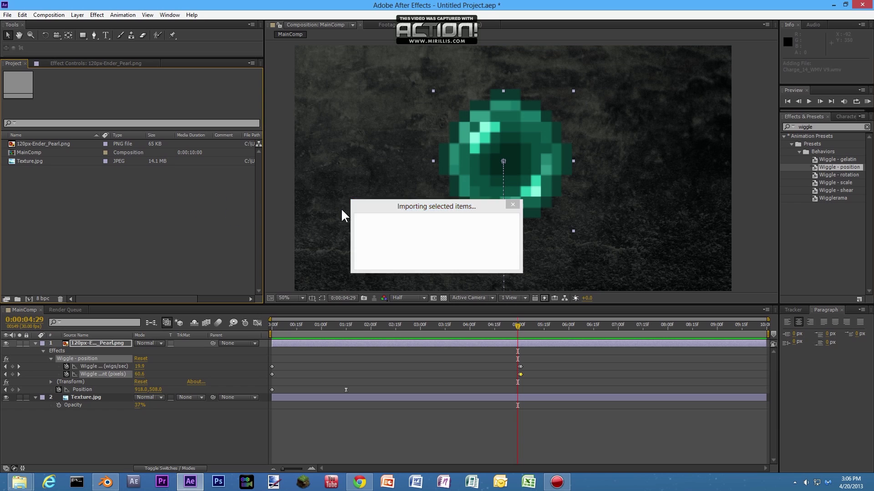
- Add the explosion clip above the pearl layer starting at 0:00:04:26, and scale it to 150% to fill the frame
left_click_drag(75, 151, 579, 339)
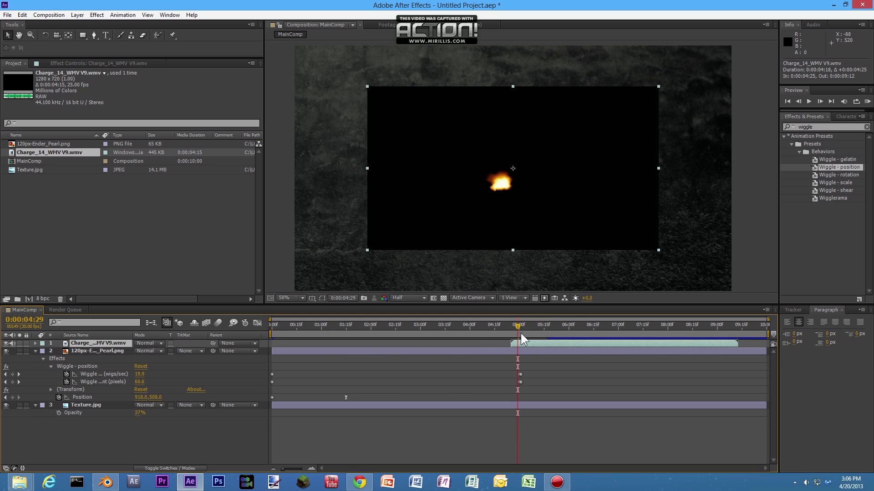
left_click_drag(516, 327, 524, 345)
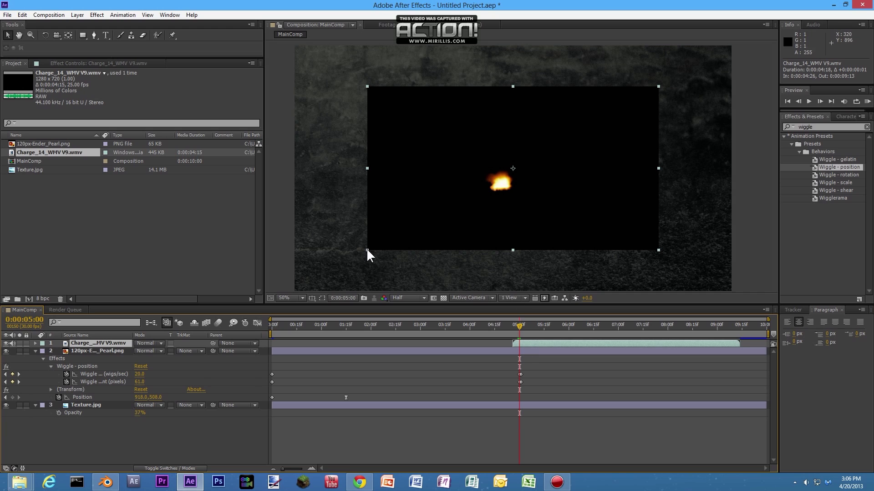
left_click_drag(367, 251, 292, 291)
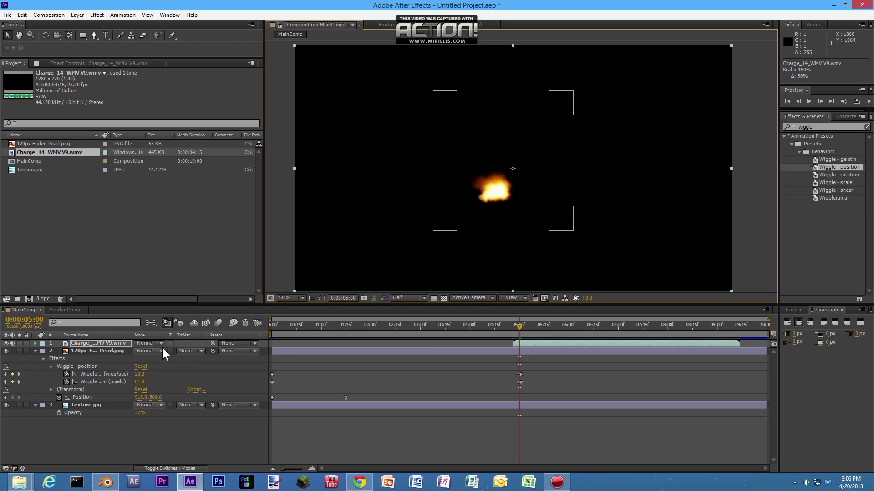
- Set the explosion clip layer's blending mode to Screen
left_click(155, 343)
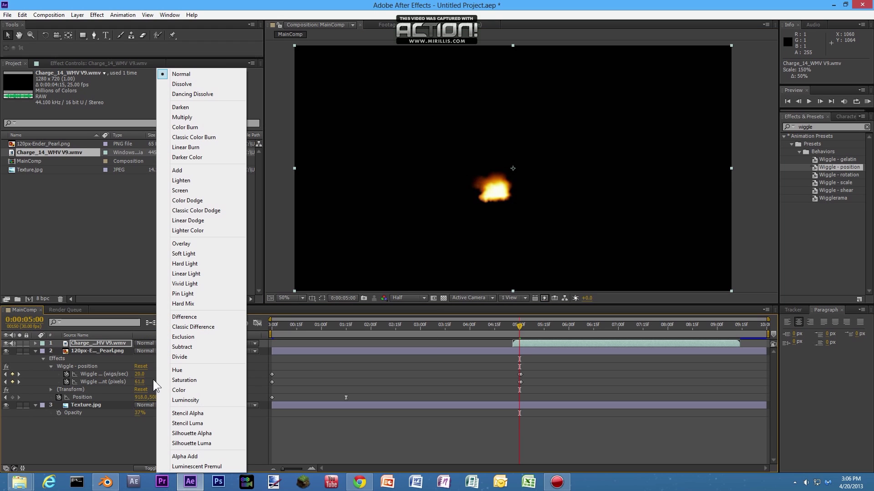
left_click(124, 441)
left_click(183, 469)
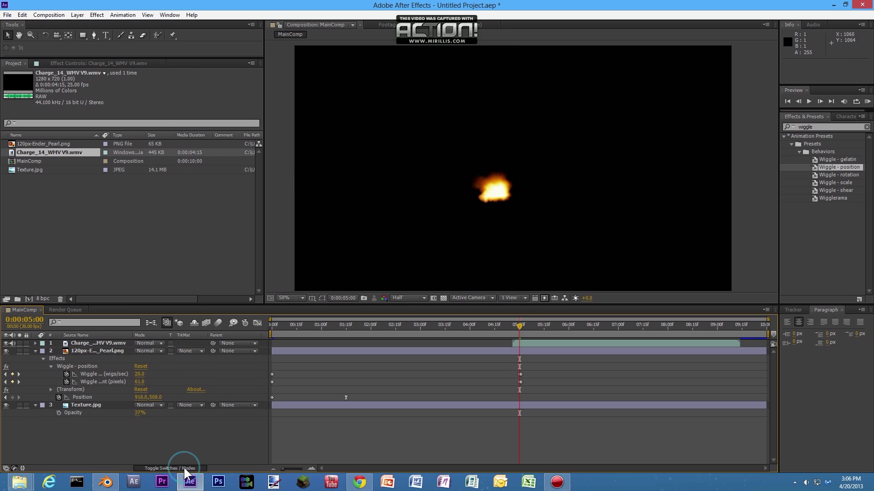
left_click(184, 468)
left_click(183, 469)
left_click(183, 468)
left_click(155, 343)
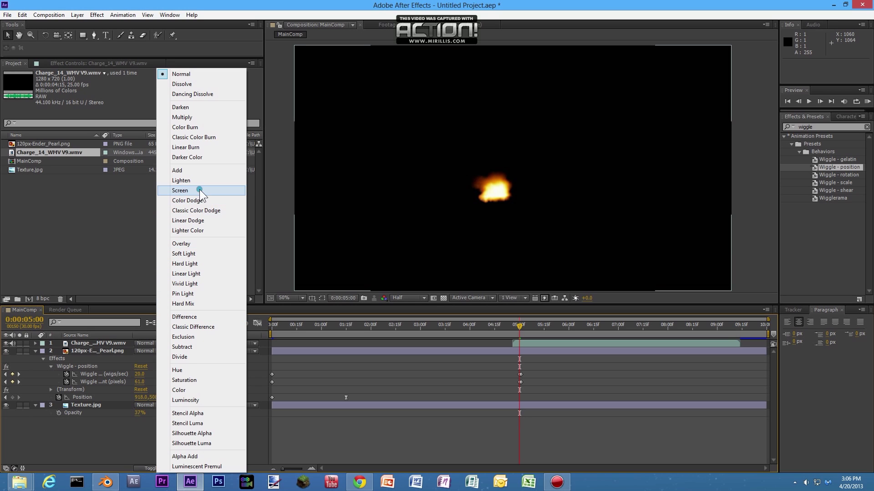
left_click(222, 192)
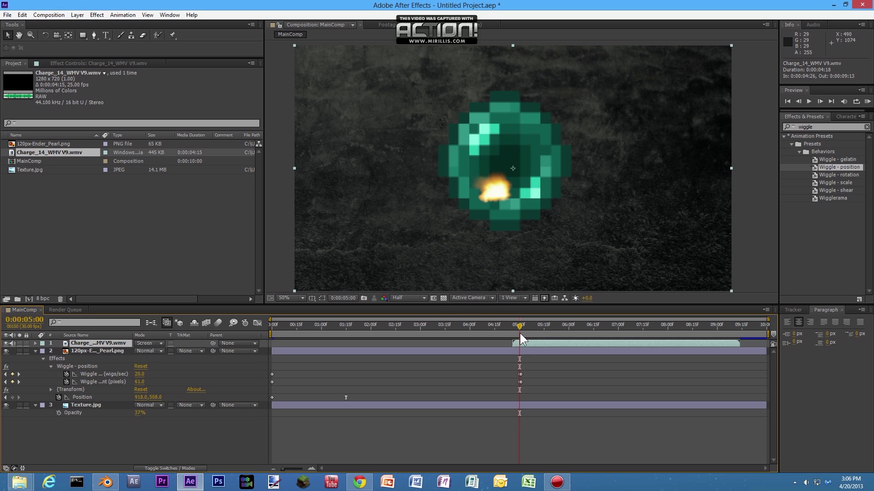
- At 0:00:05:00, move the explosion clip to about 1280, 4 and enlarge it to about 1126% by 1190%
mouse_move(520, 326)
left_mouse_down()
mouse_move(549, 324)
mouse_move(519, 323)
left_mouse_up()
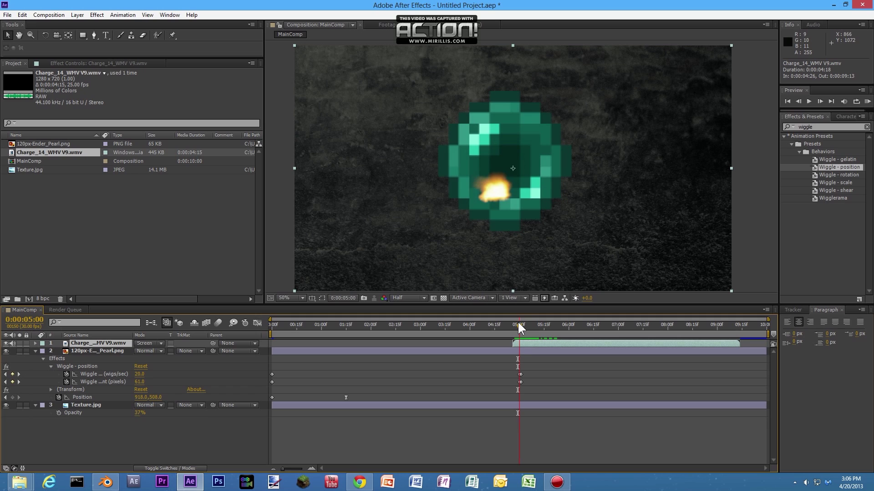
left_click(489, 184)
scroll(677, 132, "down", 2)
scroll(677, 138, "down", 2)
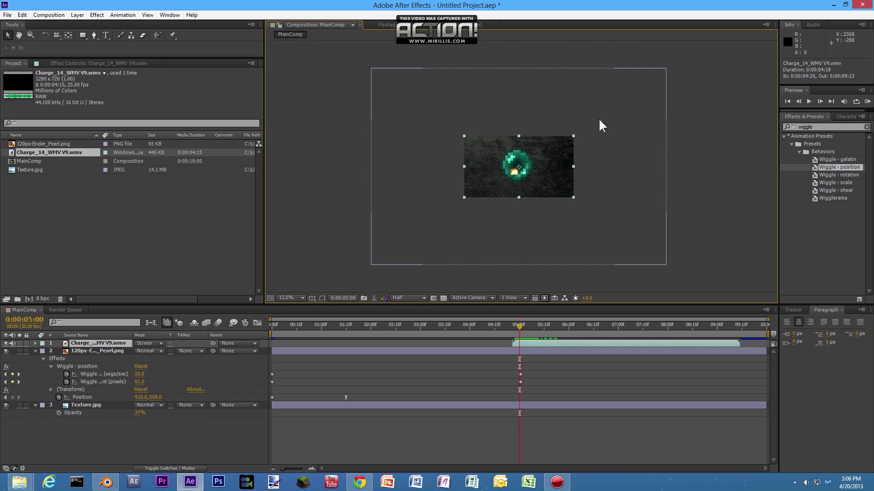
left_click_drag(573, 136, 752, 16)
left_click_drag(545, 245, 563, 215)
scroll(639, 98, "down", 1)
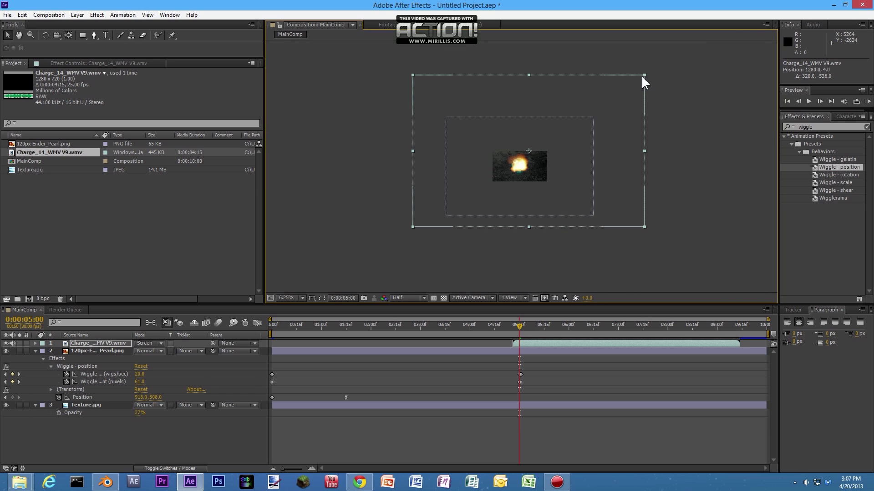
left_click_drag(644, 77, 734, 31)
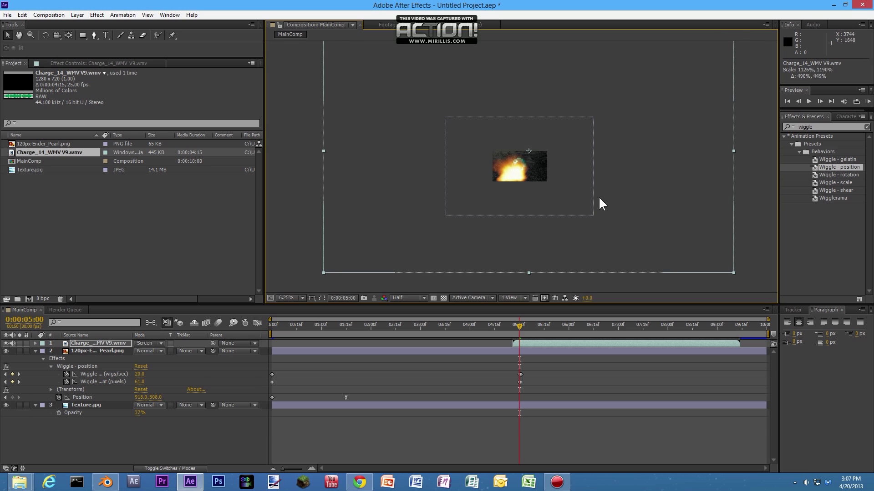
- Shrink the explosion clip at 0:00:05:03 and reposition it to about 1136, 292 so the fireball covers the pearl
mouse_move(634, 214)
left_mouse_down()
mouse_move(644, 198)
mouse_move(641, 207)
left_mouse_up()
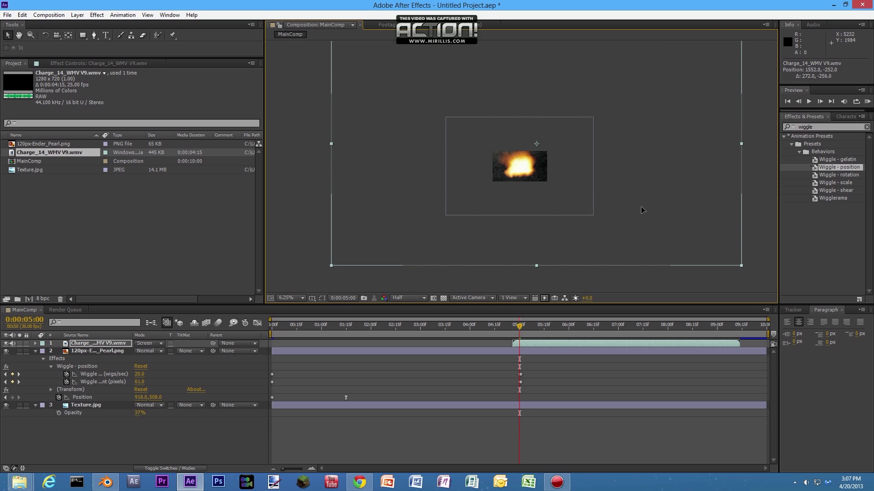
scroll(617, 207, "up", 4)
scroll(617, 207, "down", 2)
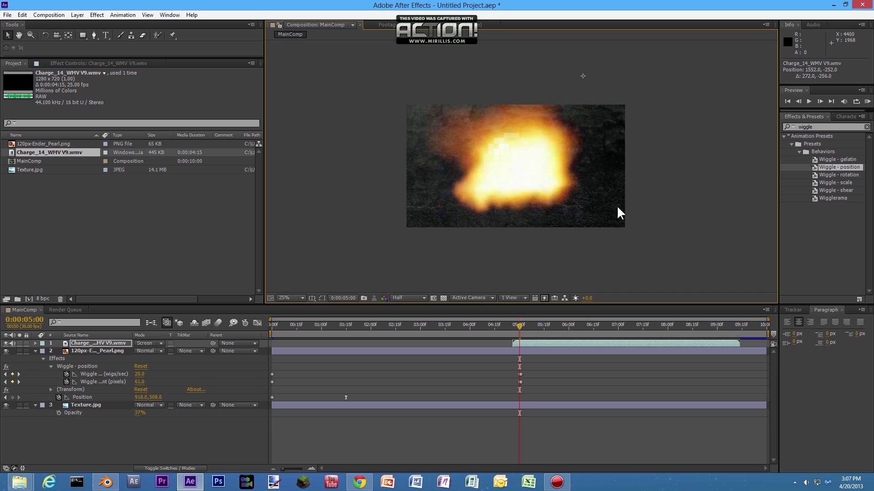
scroll(617, 206, "up", 1)
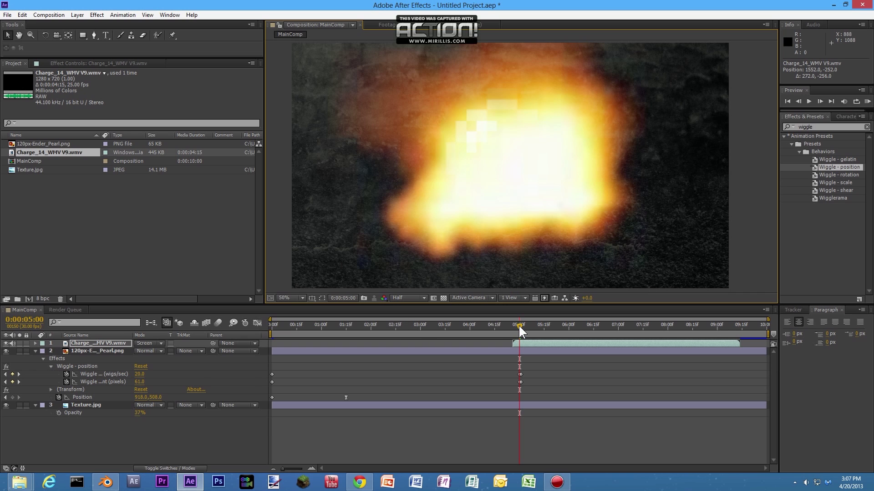
mouse_move(518, 325)
left_mouse_down()
mouse_move(559, 318)
mouse_move(514, 325)
mouse_move(523, 324)
left_mouse_up()
scroll(537, 189, "down", 6)
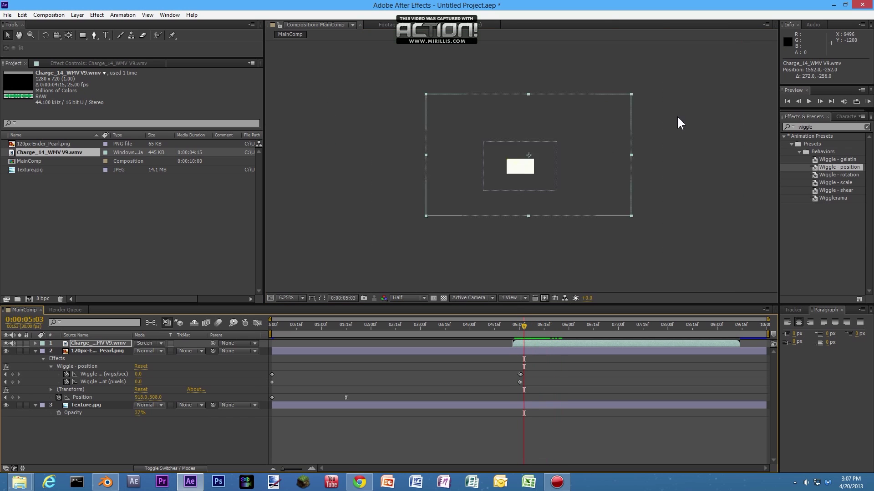
left_click_drag(630, 94, 572, 119)
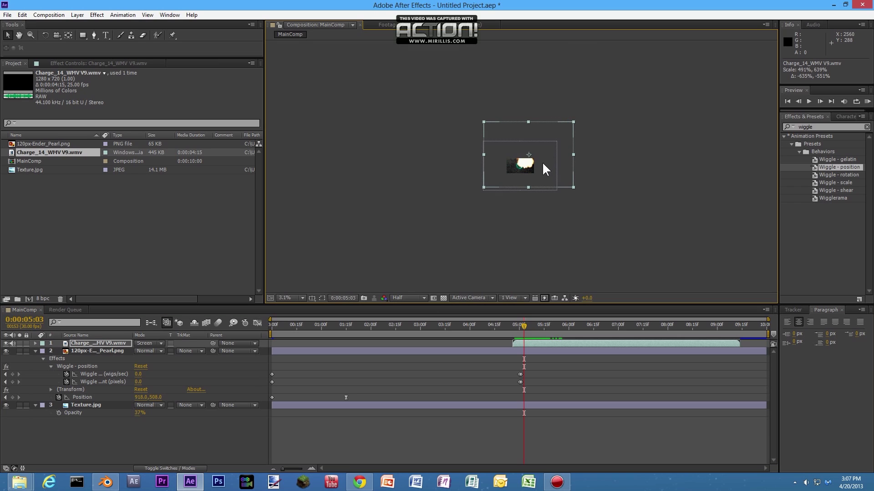
left_click_drag(542, 163, 538, 169)
left_click_drag(569, 128, 562, 139)
left_click_drag(529, 167, 528, 167)
scroll(532, 172, "up", 5)
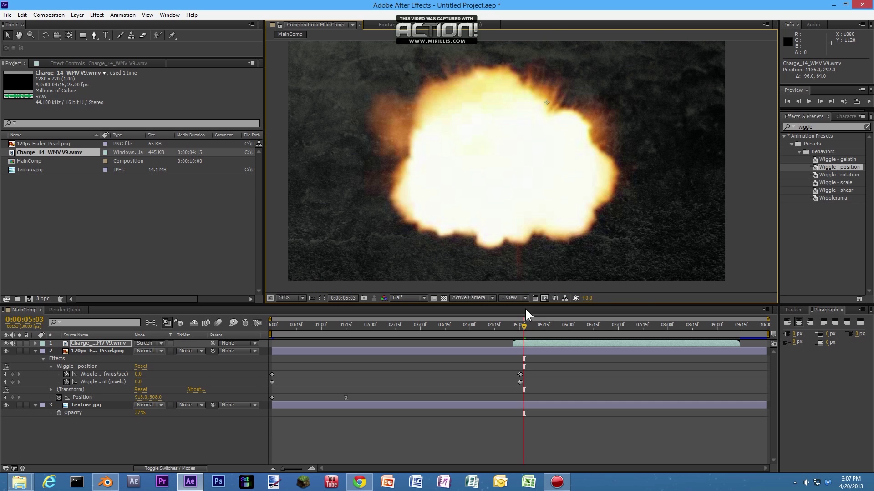
- Run a RAM preview of the pearl and explosion animation, and move the current time to 0:00:04:08
left_click_drag(522, 330, 501, 337)
key("KP_0")
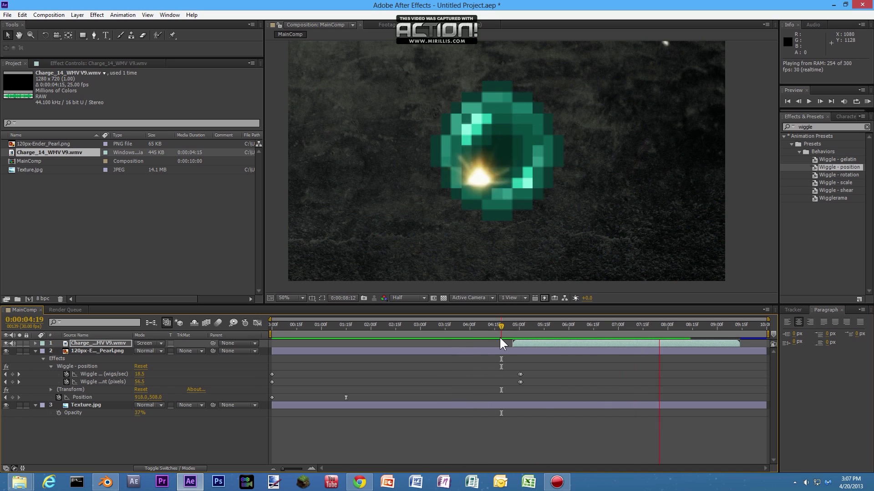
key("space")
left_click_drag(503, 327, 483, 326)
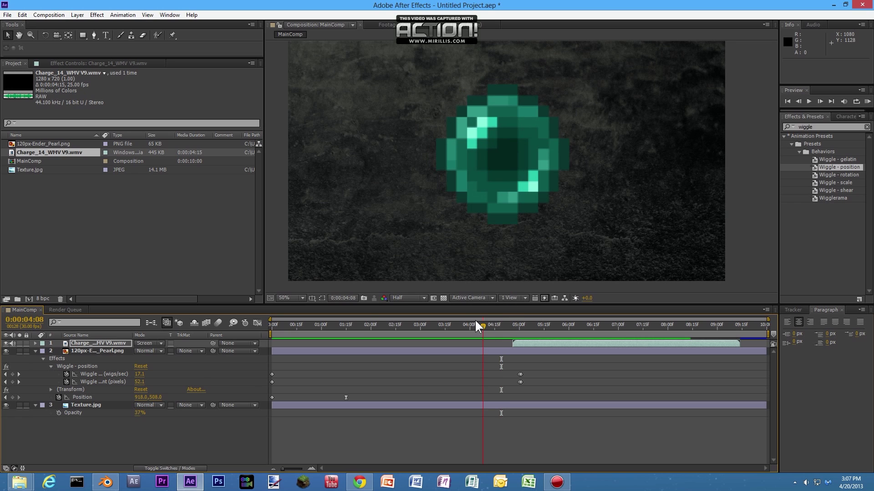
- Import the PNG version of Theguyordie Logo from the Misc folder in the Videos library
double_click(70, 203)
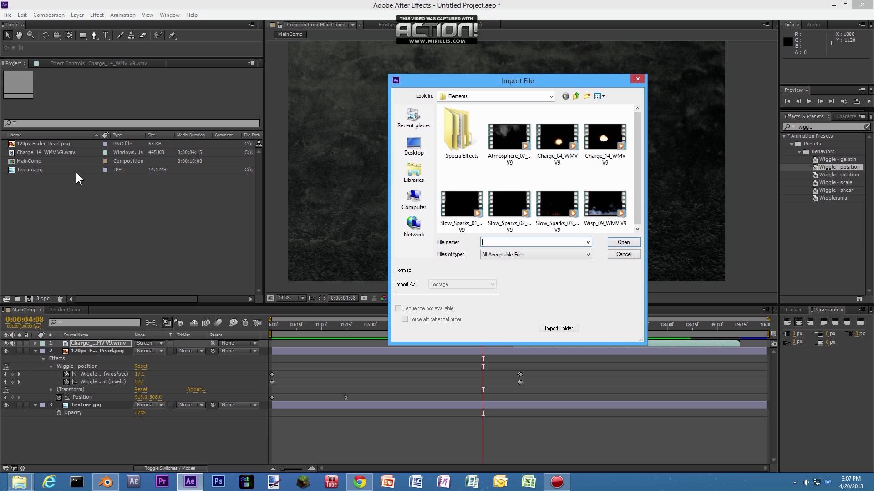
left_click(413, 145)
left_click(415, 182)
left_click(469, 187)
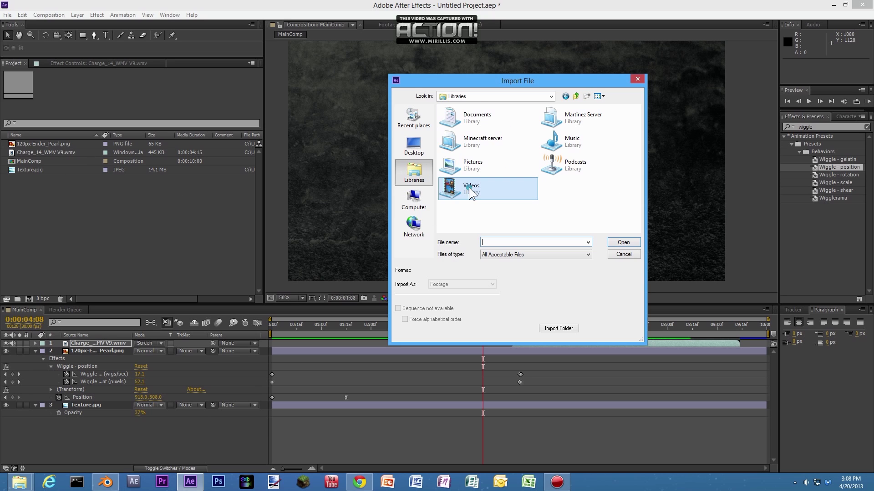
left_click_drag(639, 115, 623, 206)
double_click(460, 153)
left_click(556, 150)
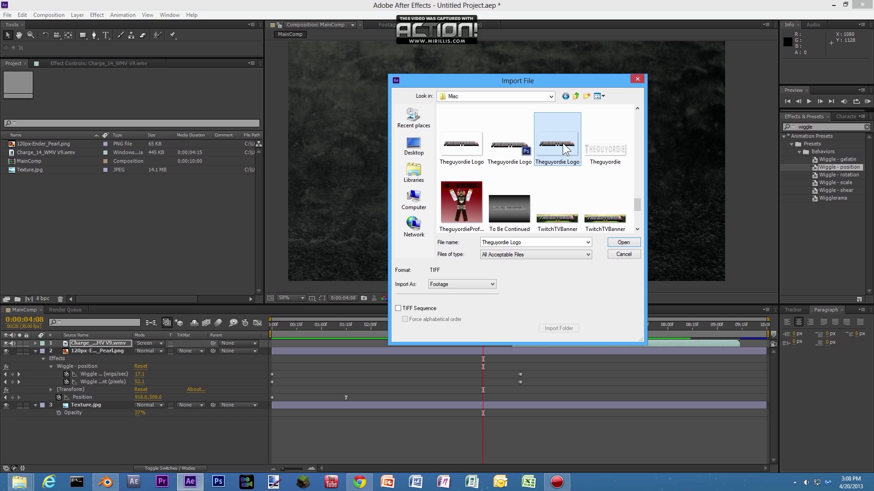
left_click(457, 150)
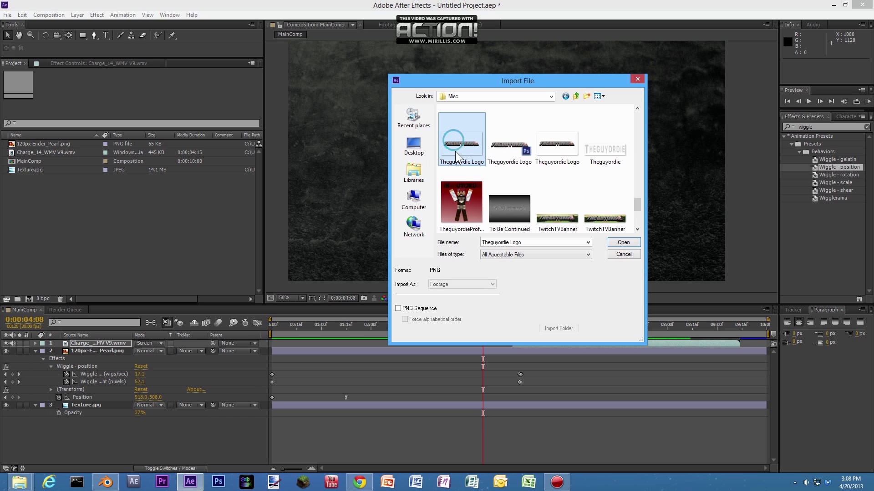
double_click(467, 147)
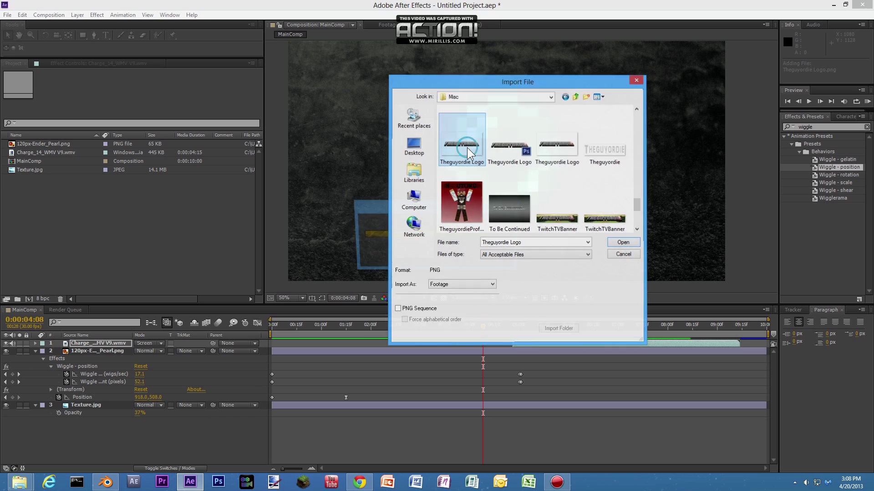
- Add the logo image above the explosion clip and shift its layer to start at 0:00:05:04
left_click_drag(19, 179, 230, 345)
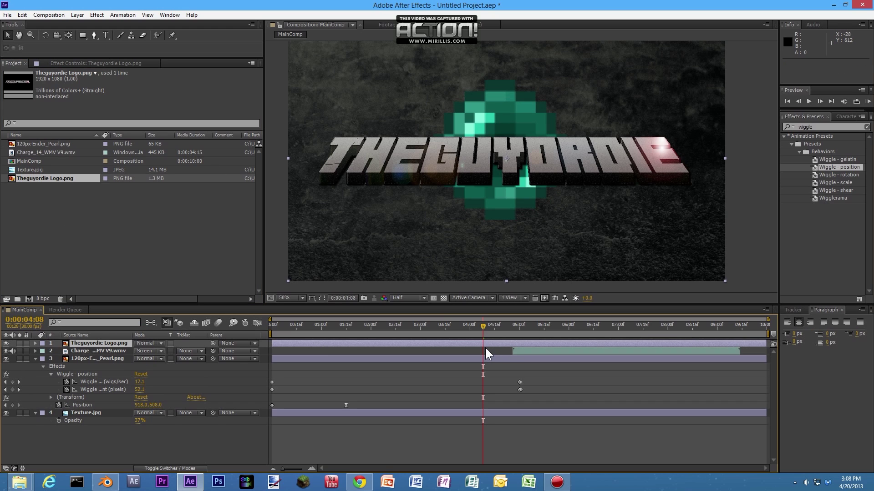
left_click_drag(457, 343, 526, 326)
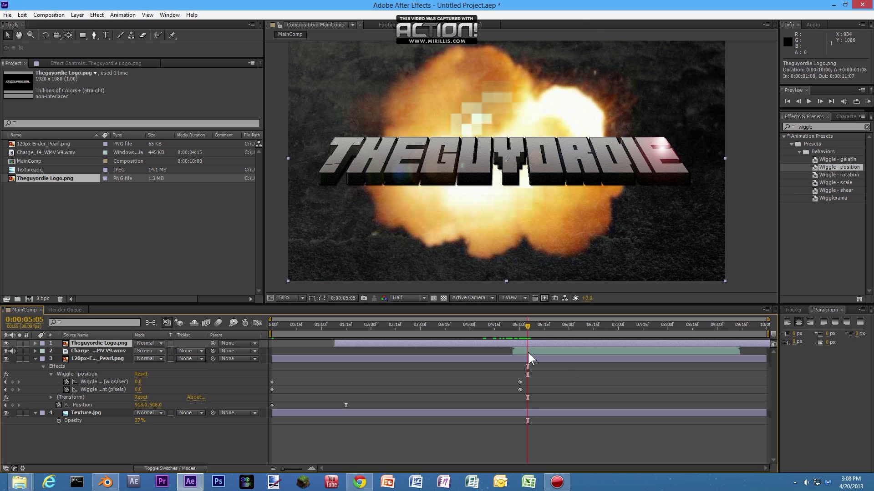
left_click_drag(520, 345, 658, 334)
mouse_move(575, 346)
left_mouse_down()
mouse_move(642, 338)
mouse_move(567, 345)
mouse_move(579, 343)
left_mouse_up()
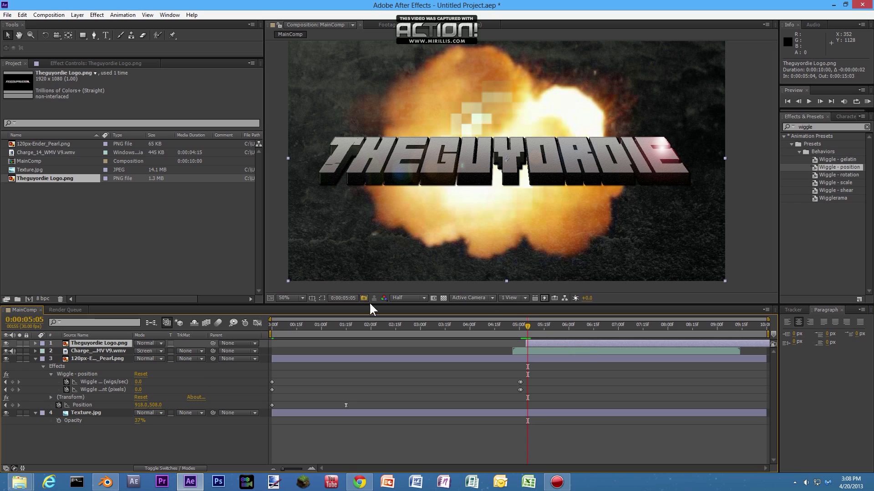
- Keyframe the logo layer's opacity at 0% at 0:00:05:04
key("t")
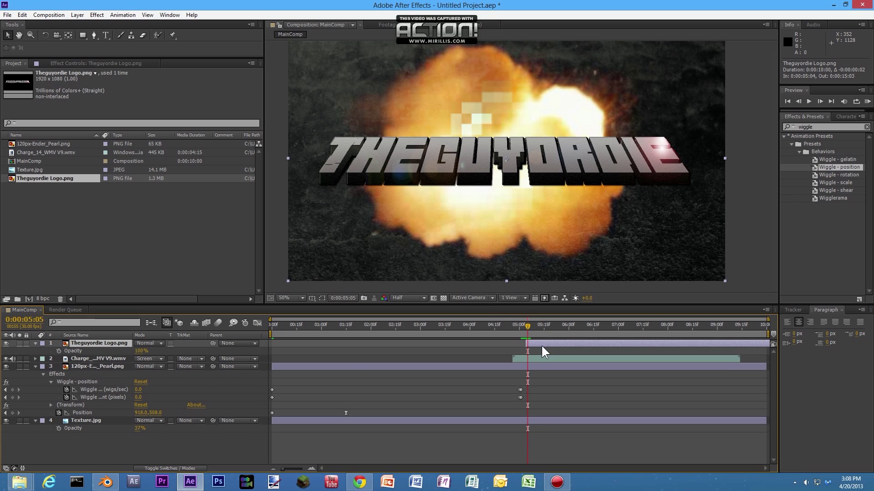
left_click(58, 351)
left_click_drag(525, 351, 522, 351)
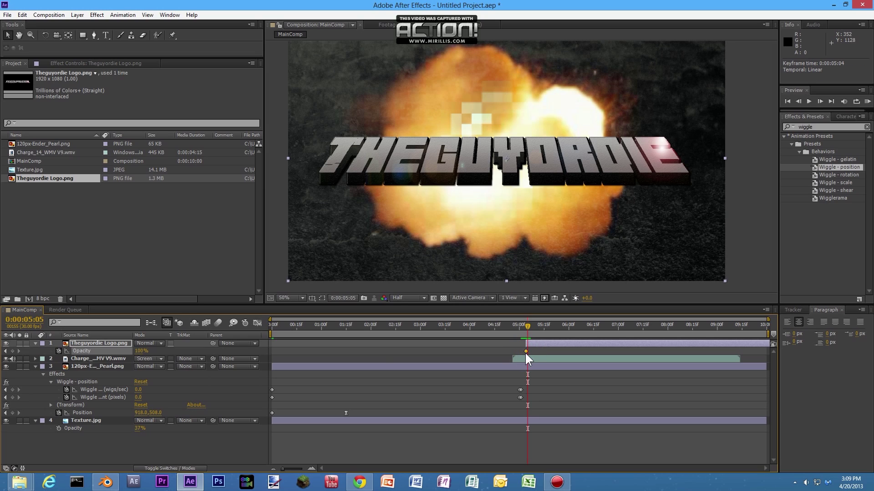
left_click(526, 329)
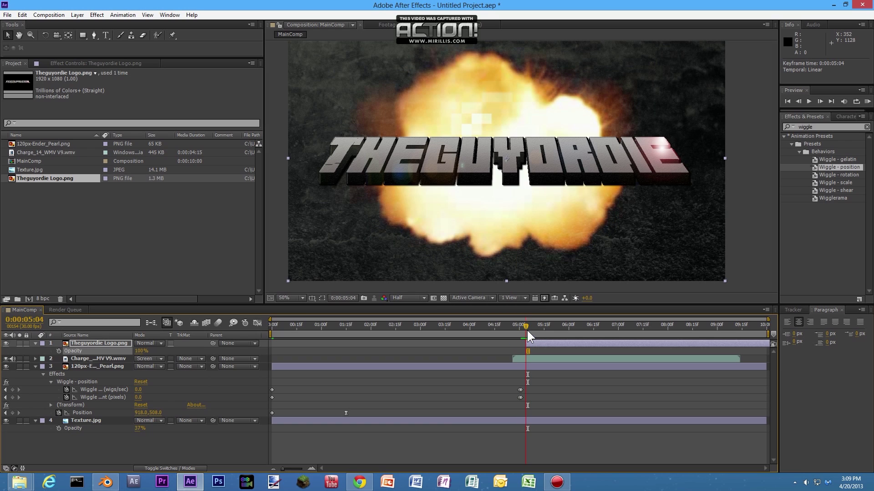
mouse_move(535, 331)
left_mouse_down()
mouse_move(504, 332)
mouse_move(528, 330)
left_mouse_up()
left_click_drag(141, 354, 73, 353)
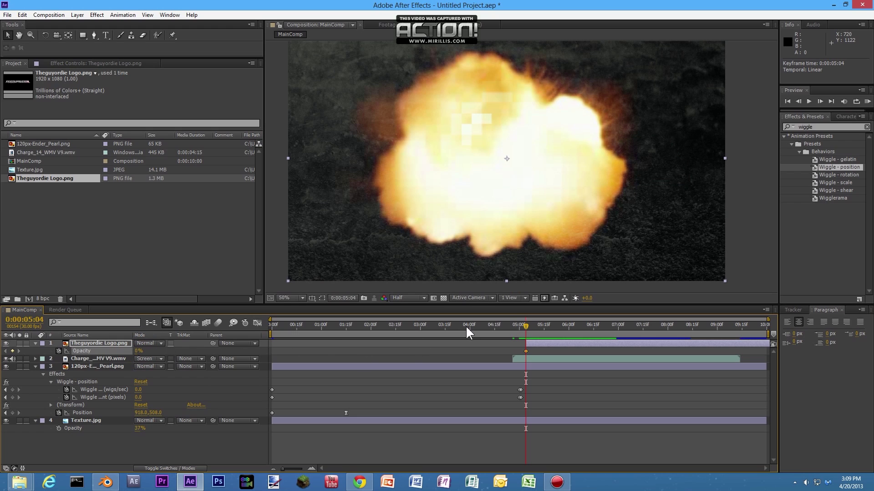
- Advance five frames to 0:00:05:09 and keyframe the logo's opacity at 100%
key("Page_Down")
key("Page_Down")
key("Page_Down")
key("Page_Down")
key("Page_Down")
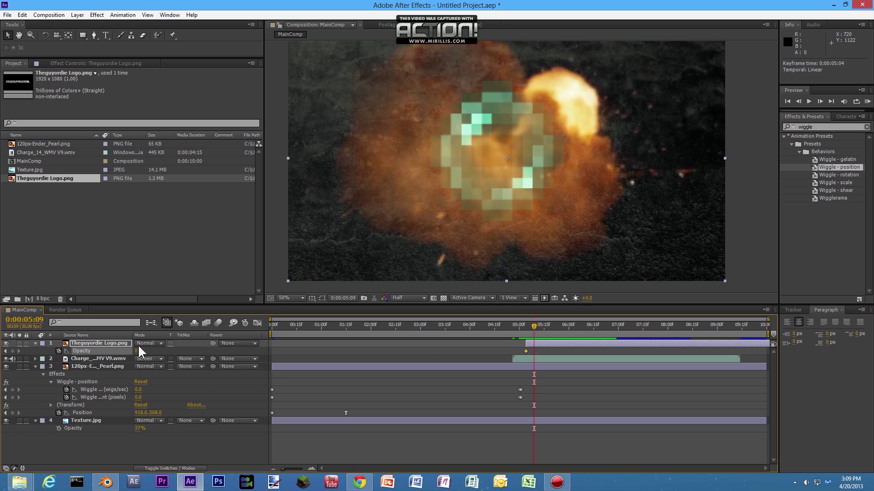
left_click_drag(137, 352, 184, 347)
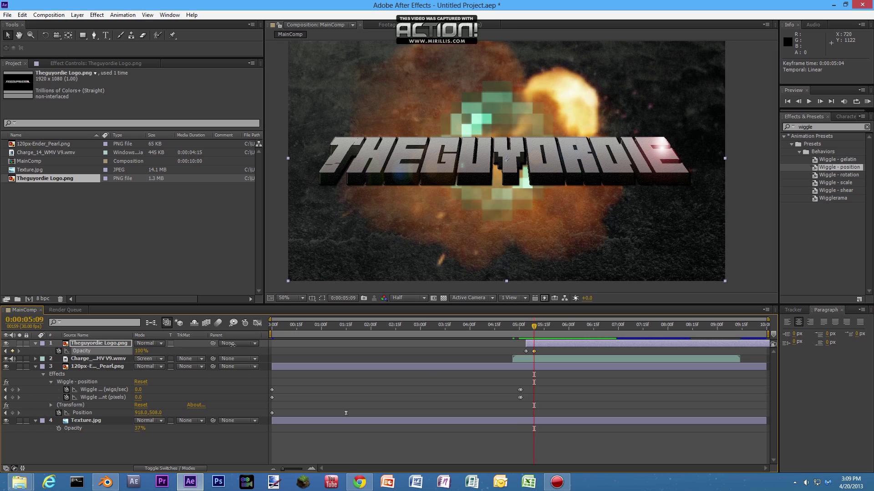
- Limit the work area to the explosion, from about 4.6 to 6 seconds, and RAM preview the logo's fade-in
left_click_drag(533, 326, 503, 337)
key("n")
key("KP_0")
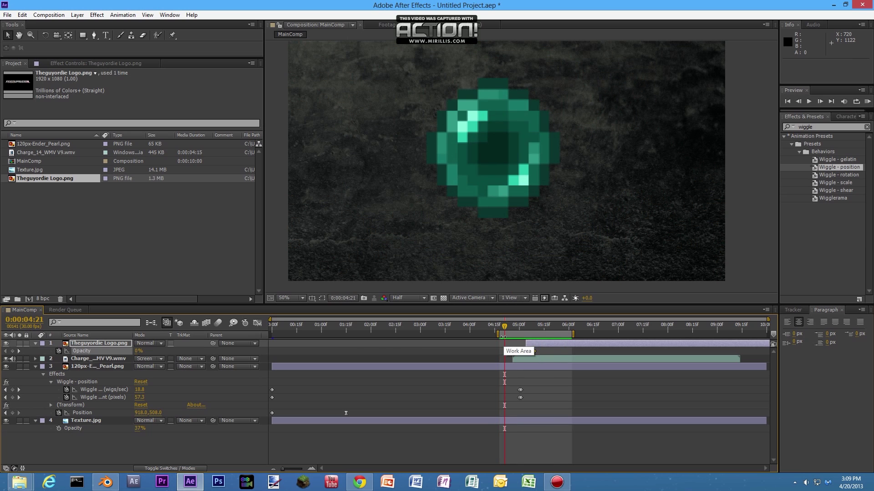
- Try to keyframe the logo layer's position at 0:00:05:04
left_click_drag(501, 325, 523, 324)
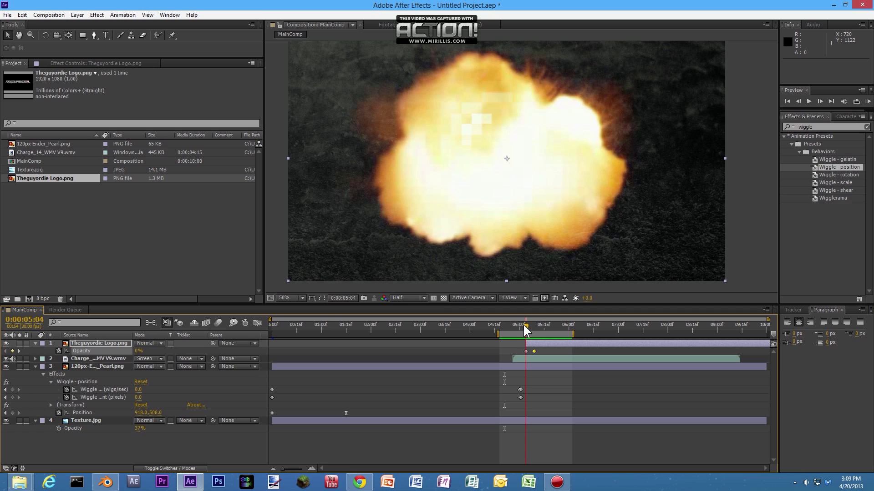
left_click(542, 342)
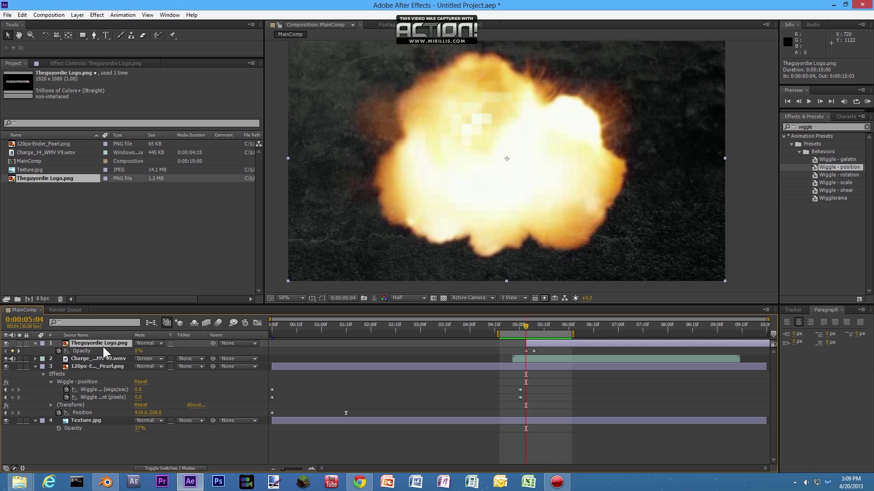
key("o")
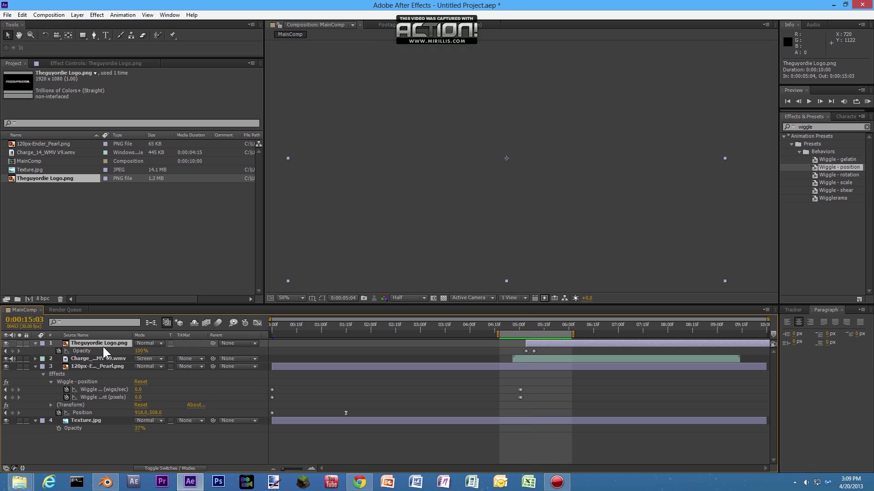
key("p")
left_click(59, 351)
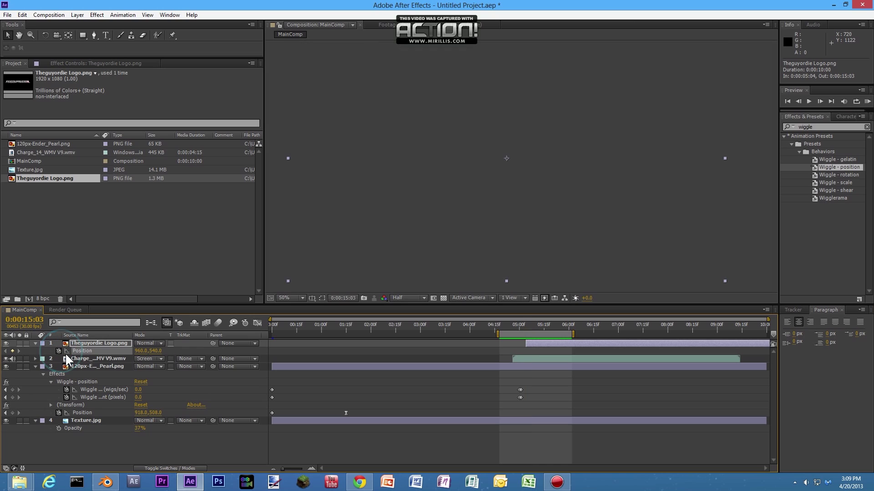
left_click(524, 325)
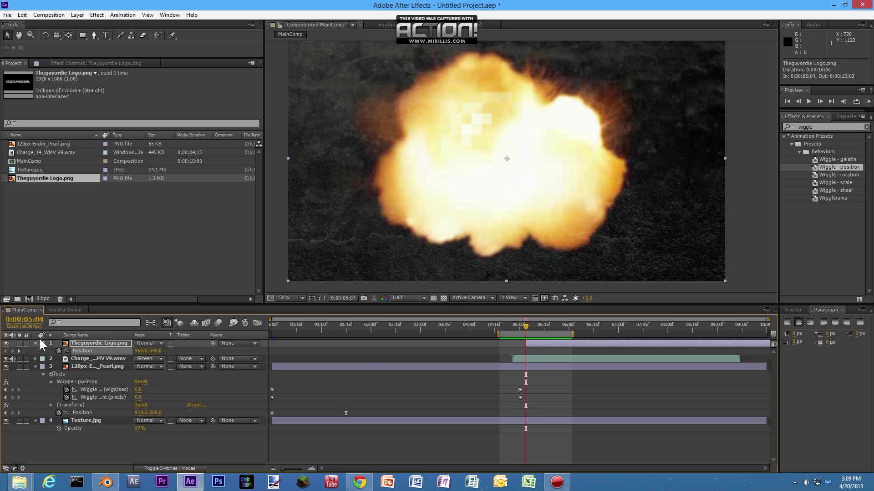
left_click(59, 350)
- At 0:00:08:00, shift the logo's position to 972, 540 and remove its position keyframing
left_click_drag(525, 327, 668, 323)
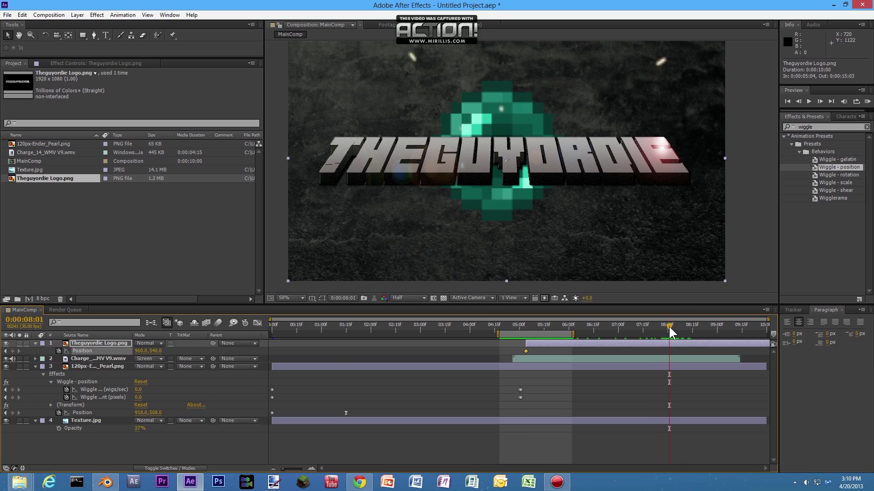
mouse_move(669, 326)
left_mouse_down()
mouse_move(678, 326)
mouse_move(668, 335)
left_mouse_up()
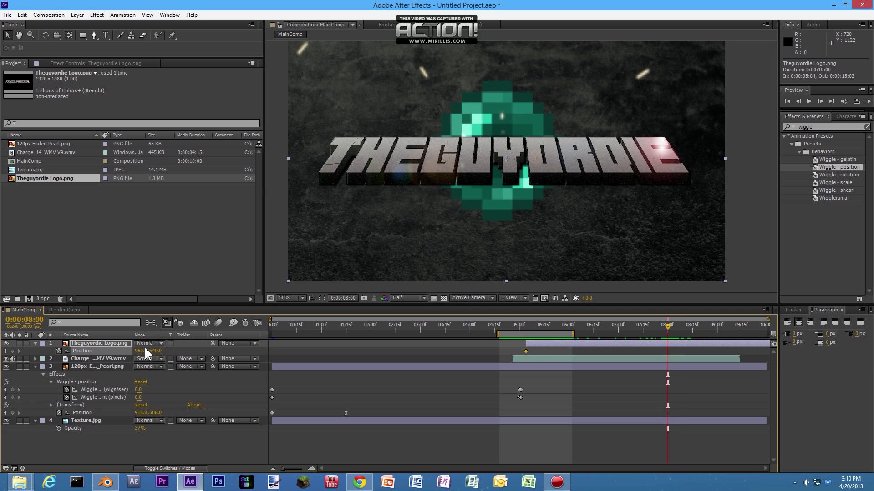
left_click_drag(135, 349, 144, 351)
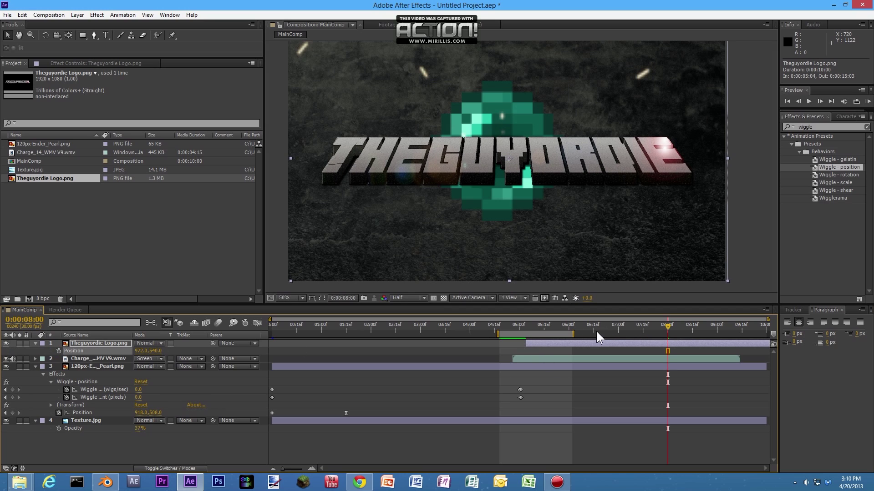
- Animate the logo's scale from 100% at 0:00:05:04 to 114% at 0:00:08:00
left_click_drag(667, 326, 527, 325)
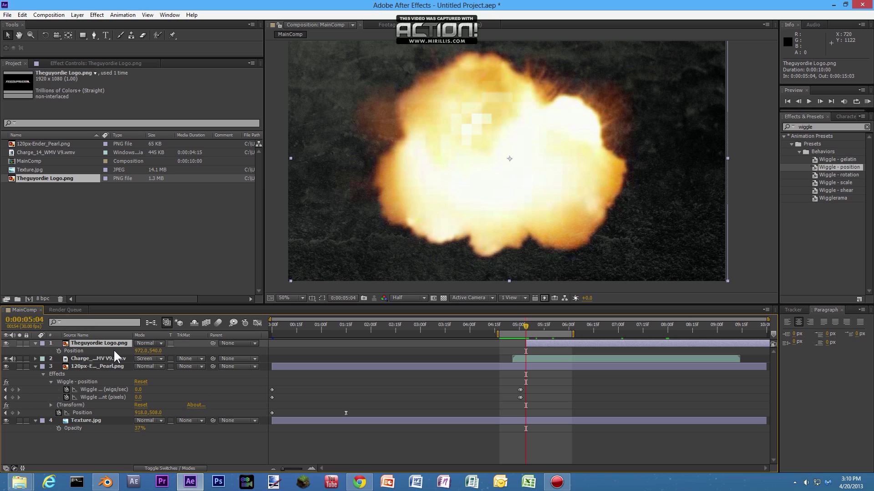
key("s")
left_click(59, 351)
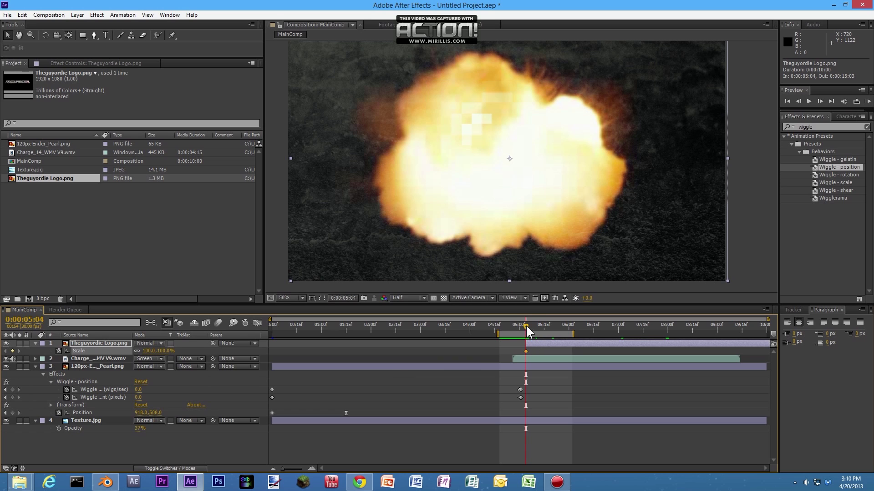
left_click_drag(526, 326, 690, 329)
left_click(667, 334)
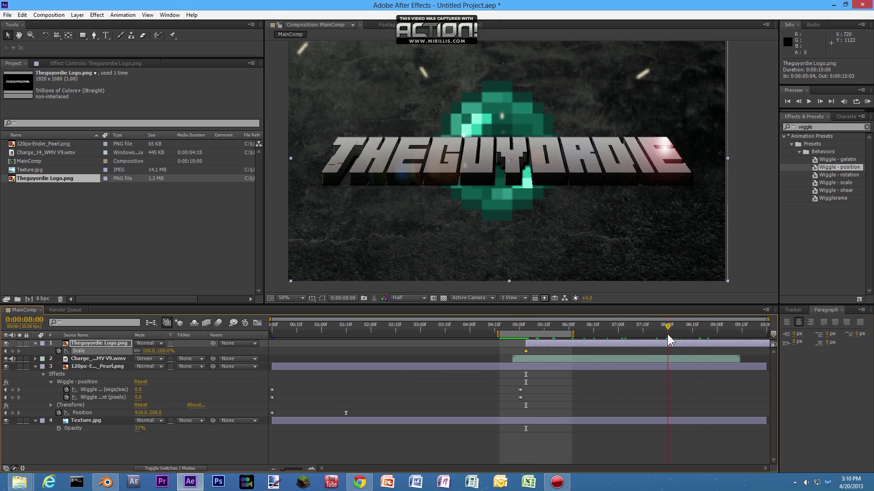
left_click_drag(150, 350, 151, 350)
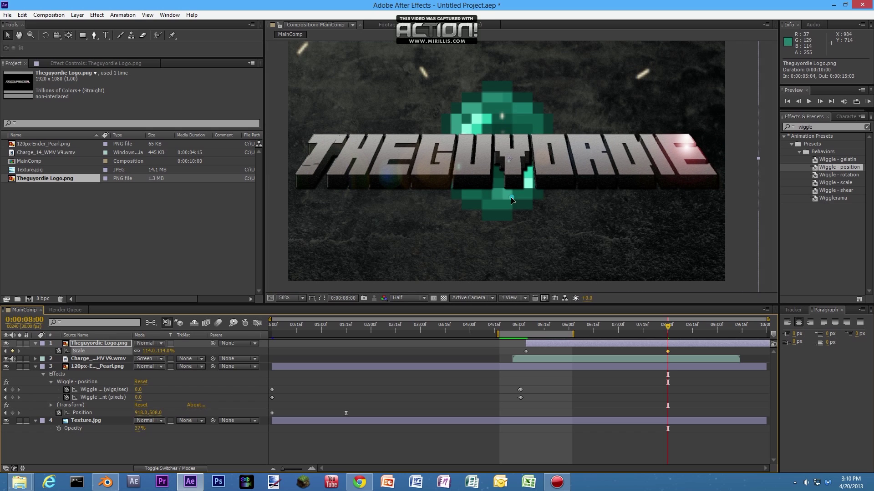
- Shift the logo's position to 966, 540 and RAM preview the explosion
left_click_drag(511, 198, 509, 197)
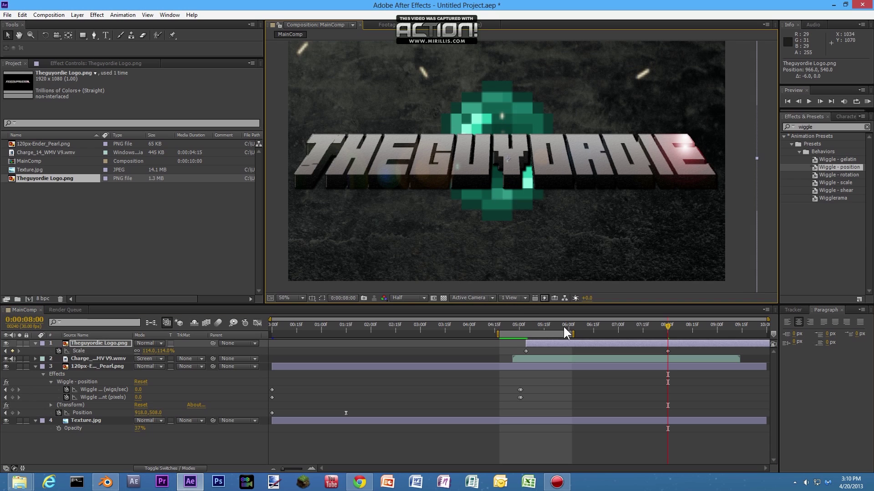
left_click_drag(675, 321, 514, 325)
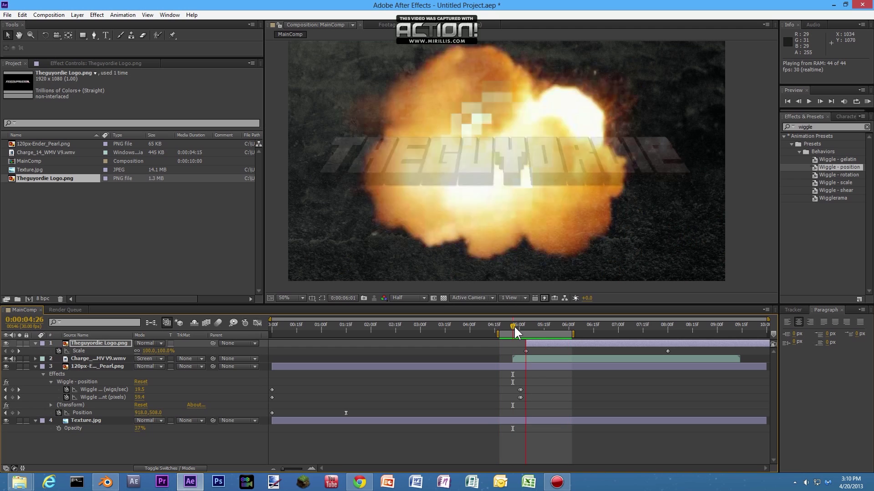
key("space")
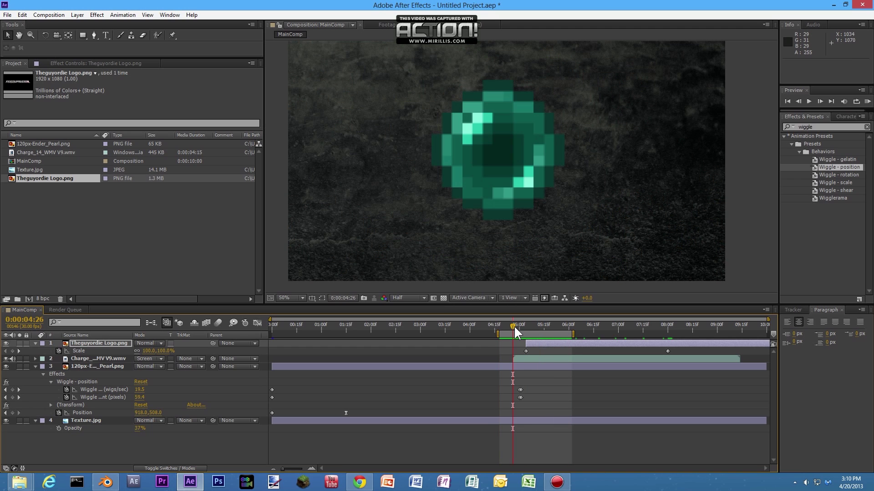
- Extend the work area's end to 0:00:08:27 and move the Charge_14 explosion layer above the logo layer
left_click_drag(574, 334, 717, 331)
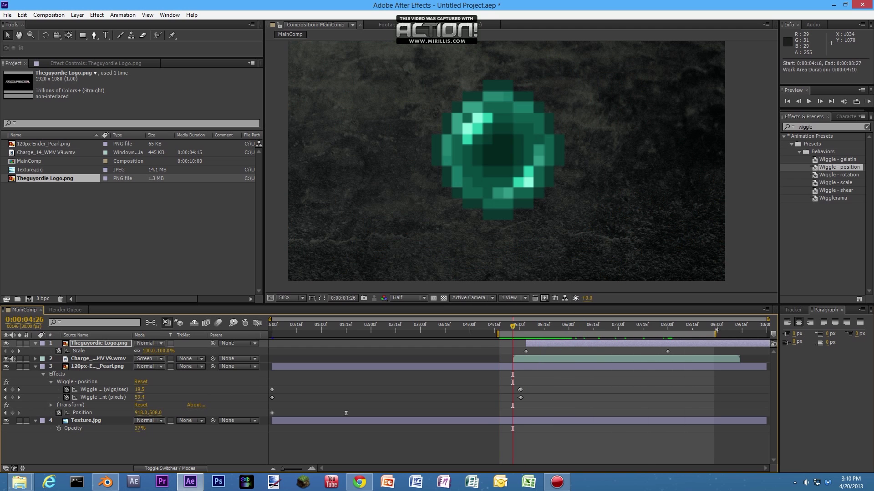
left_click_drag(518, 326, 568, 317)
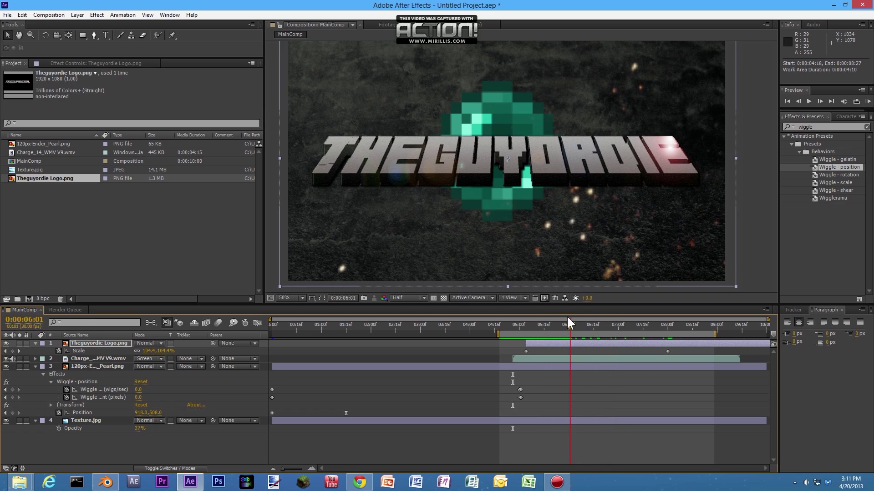
left_click(77, 358)
left_click_drag(77, 358, 101, 337)
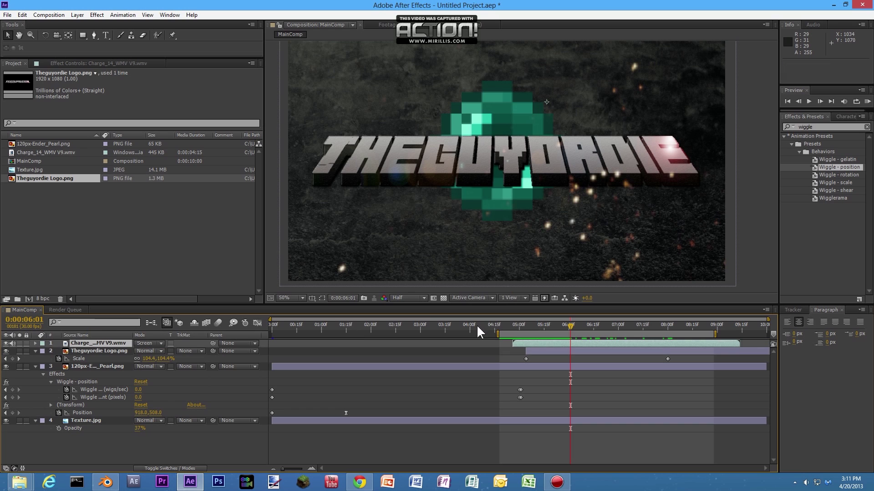
left_click_drag(573, 325, 517, 323)
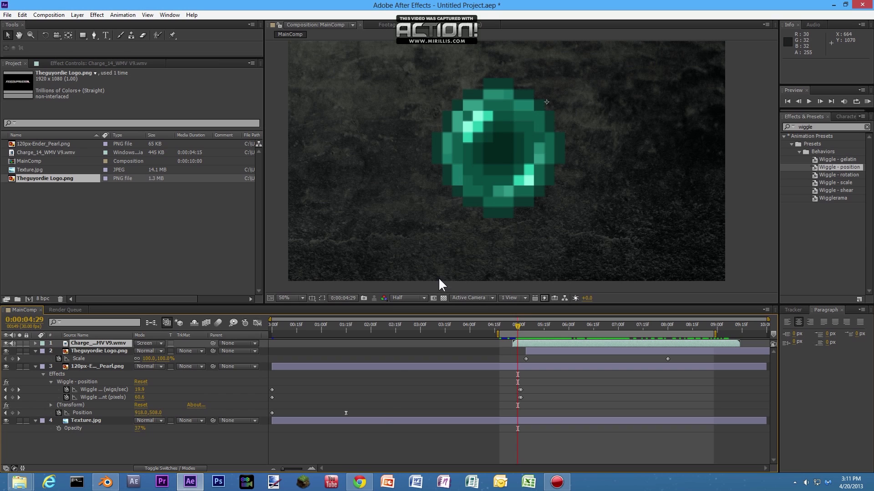
- Switch to Chrome and open the Minecraft Wiki's Items page at the table listing all items
left_click(360, 481)
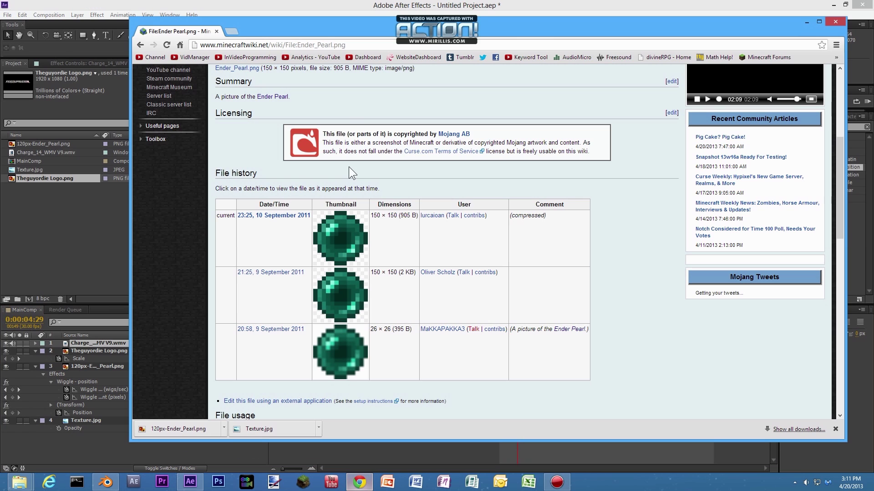
scroll(355, 107, "up", 4)
scroll(355, 107, "up", 1)
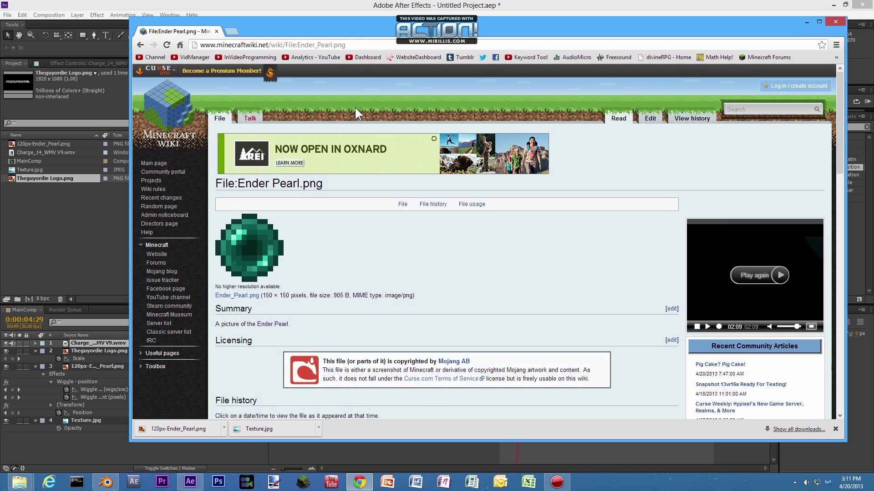
left_click(179, 131)
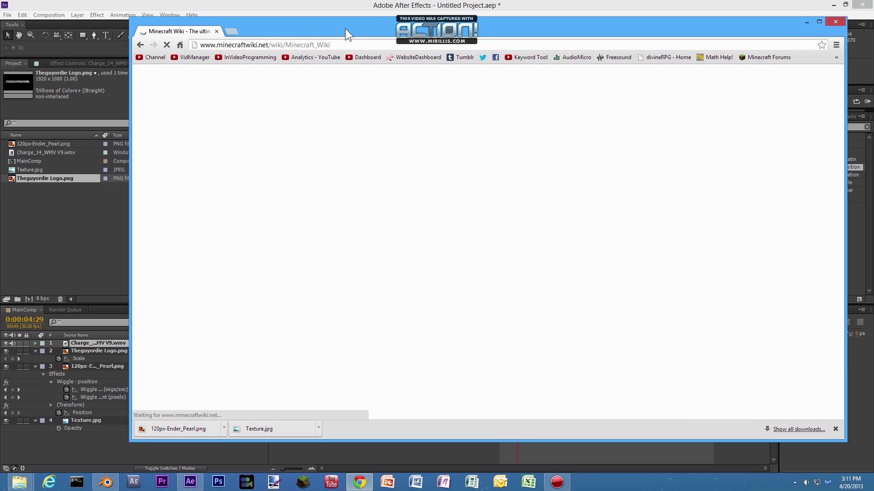
left_click_drag(345, 28, 317, 27)
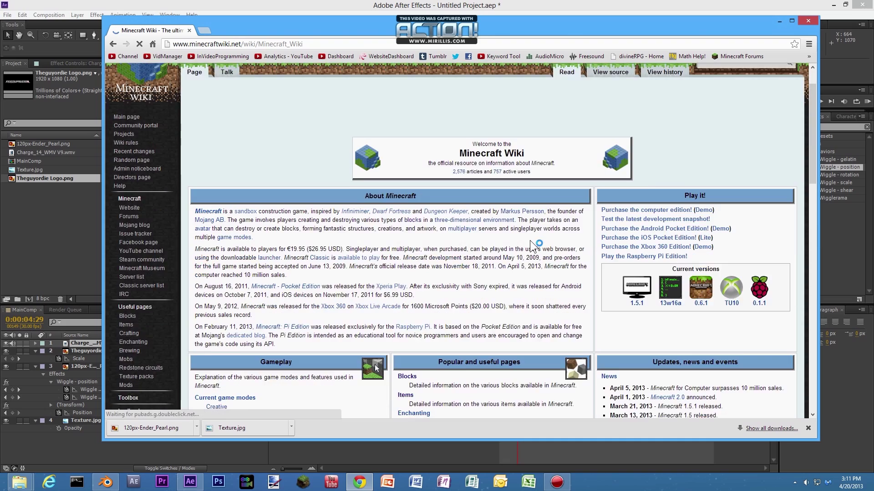
scroll(501, 241, "down", 4)
left_click(411, 216)
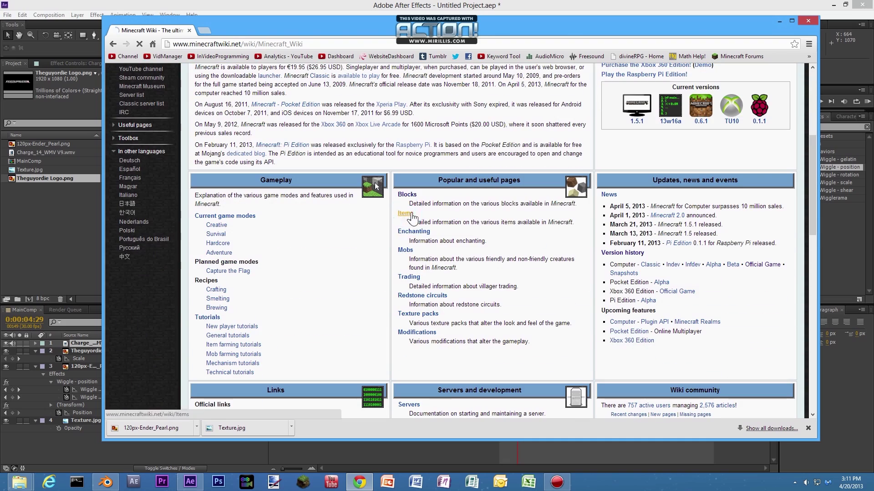
scroll(410, 226, "down", 15)
scroll(410, 227, "down", 6)
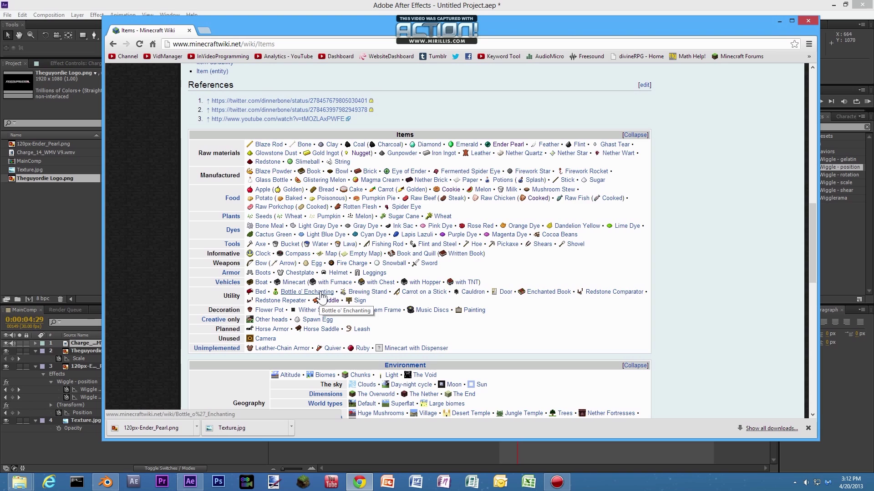
- Open the Bottle o' Enchanting, Glistering Melon, Slimeball and Gold Ingot pages in separate new tabs
middle_click(320, 296)
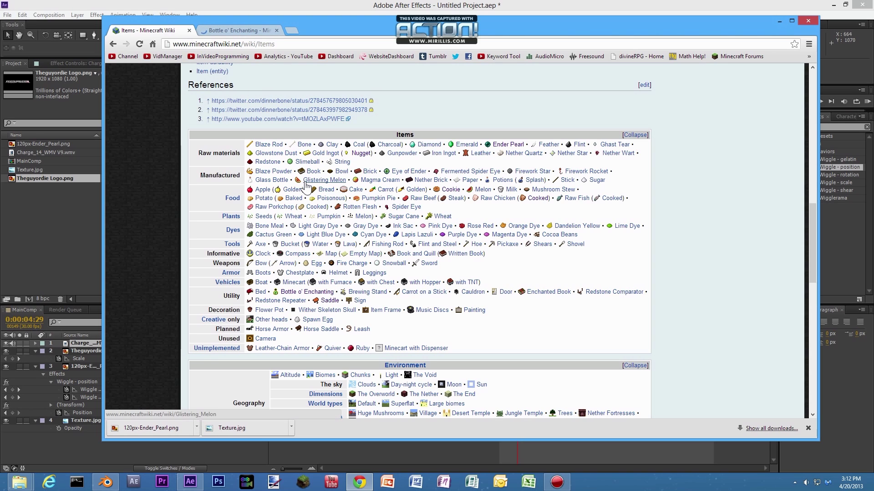
middle_click(305, 183)
middle_click(309, 163)
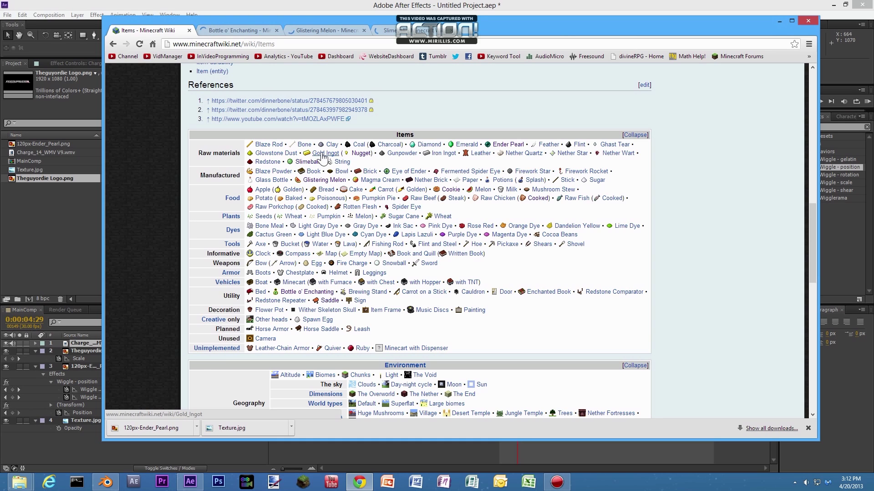
middle_click(325, 154)
- Save the Bottle o' Enchanting image as a PNG in a new Items folder inside TutorialFiles
left_click(226, 32)
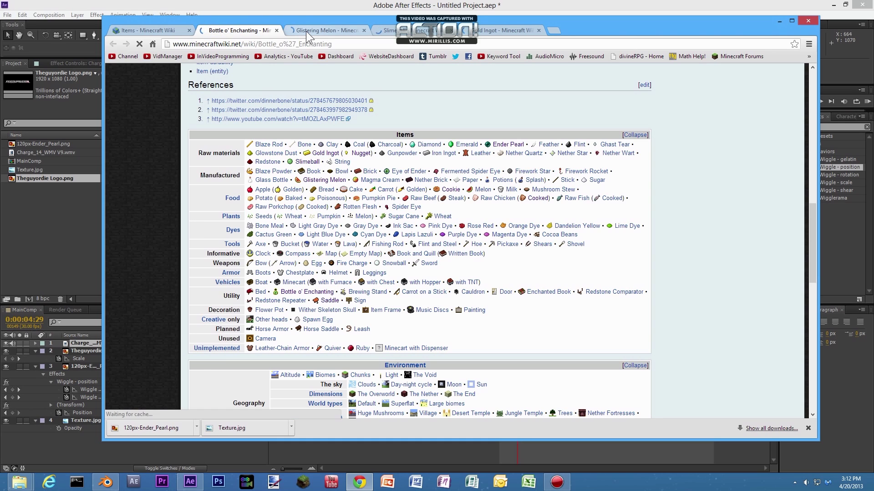
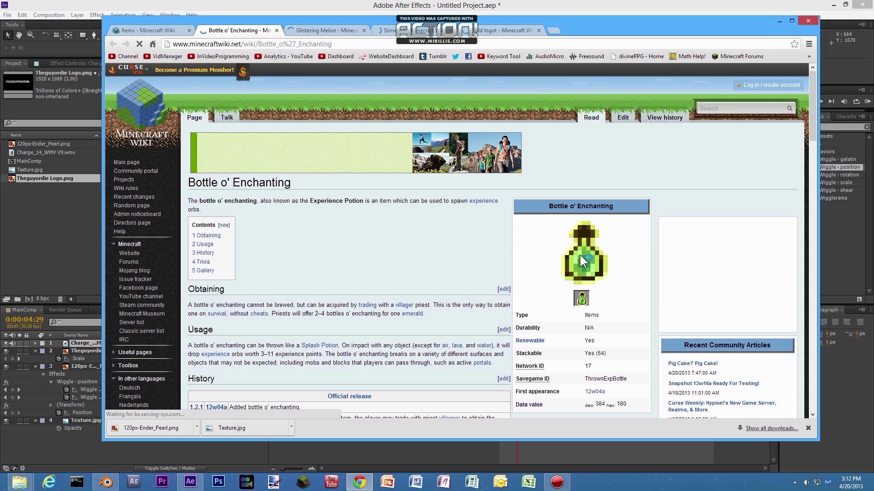
left_click(582, 261)
right_click(250, 322)
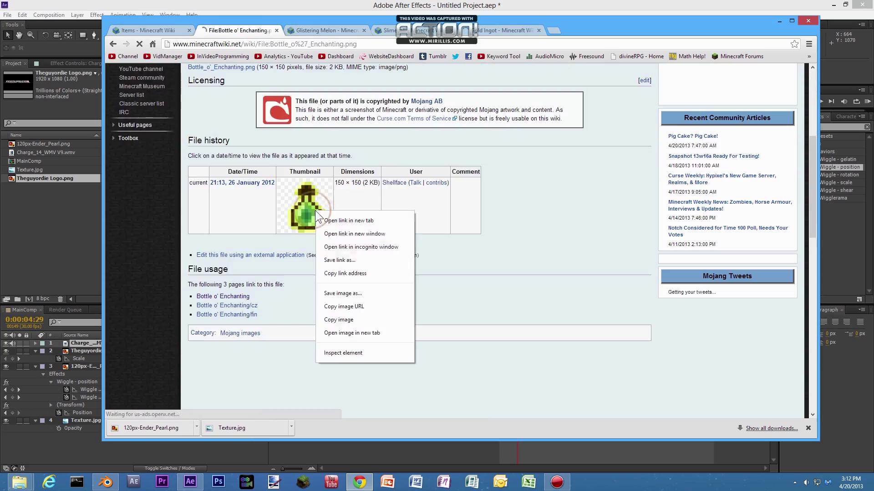
left_click(282, 399)
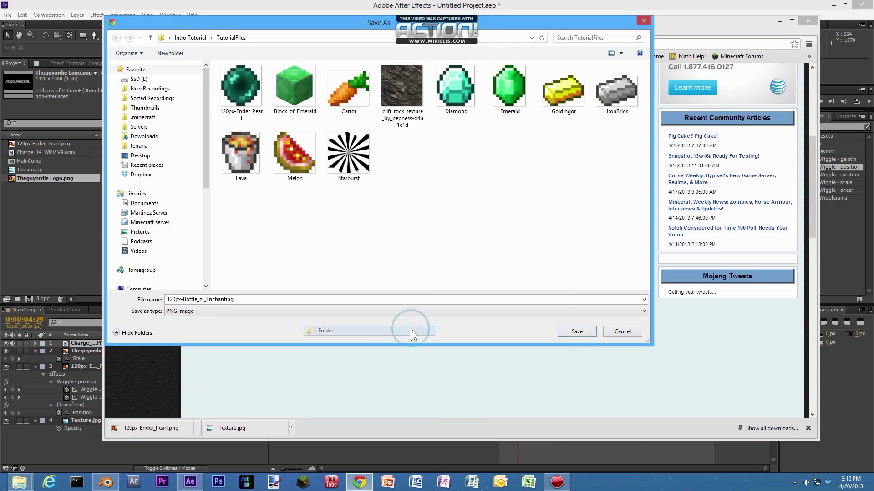
key("Return")
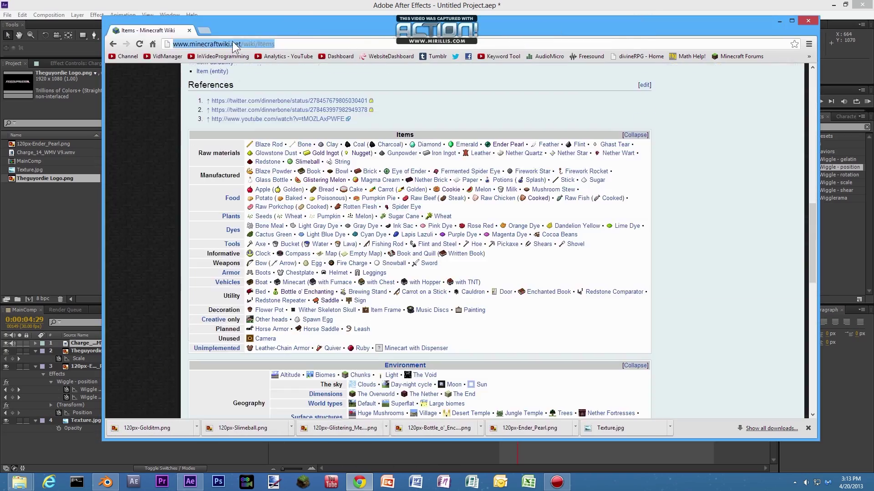
- Bring up the Items folder in File Explorer beside the After Effects project and select its four item images for import
mouse_move(20, 482)
left_click(59, 433)
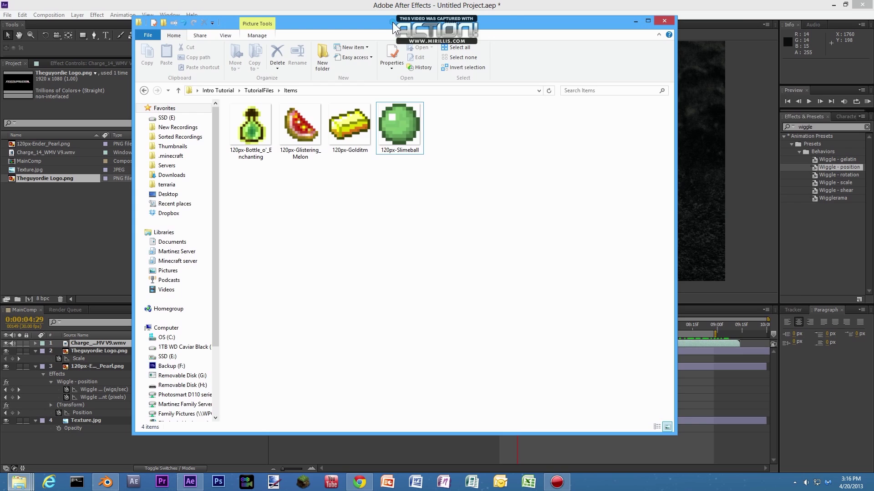
left_click_drag(392, 22, 581, 48)
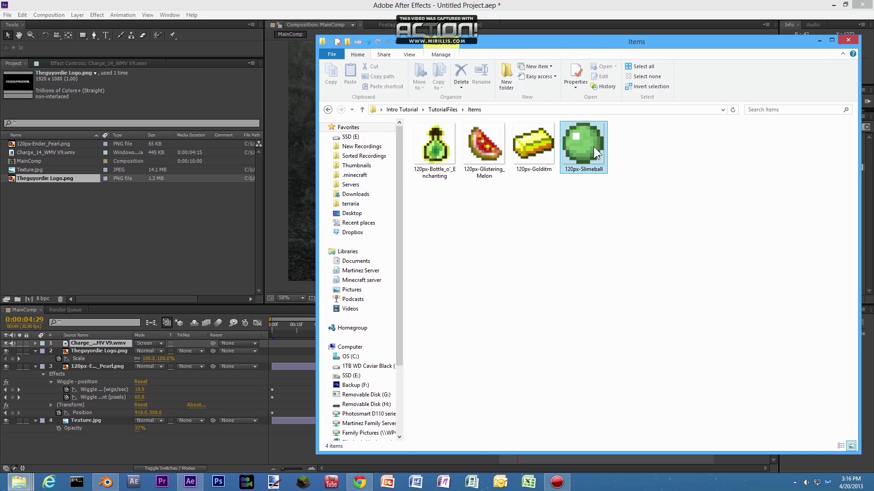
left_click_drag(663, 208, 416, 101)
left_click_drag(433, 145, 59, 251)
- Create a project folder named BGItems in After Effects and expand it
left_click(16, 299)
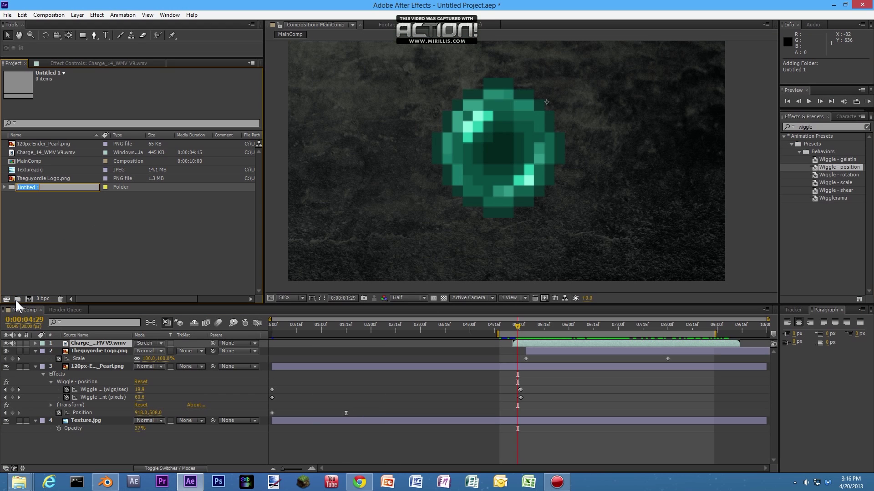
type("BG")
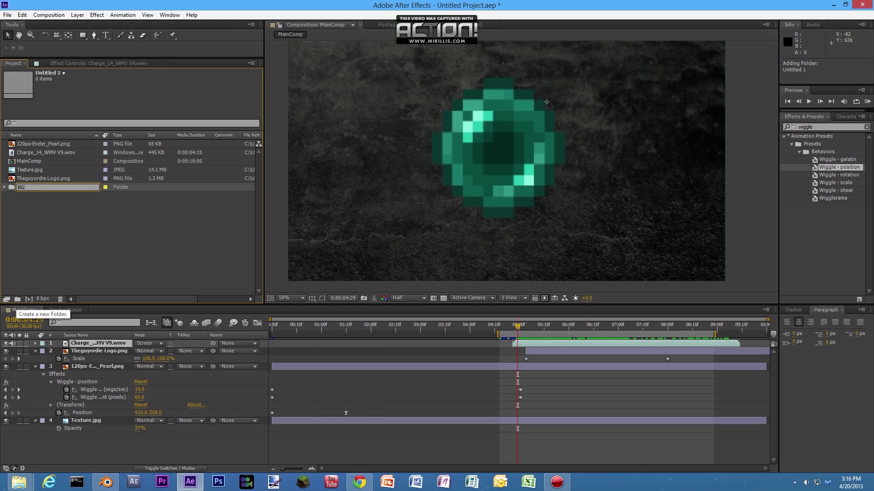
type("Items")
key("Return")
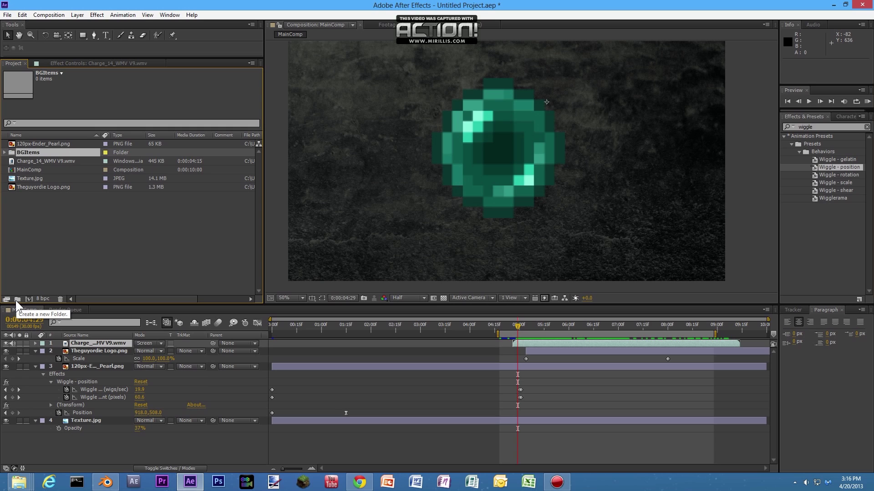
left_click(5, 153)
- Import the four item images from the Items folder into the BGItems project folder and check their thumbnails
mouse_move(18, 479)
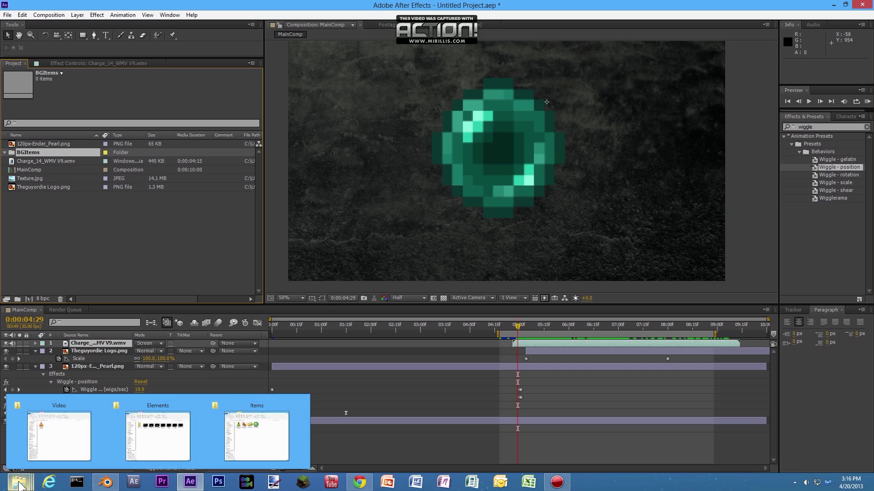
left_click(249, 438)
left_click_drag(182, 193, 50, 152)
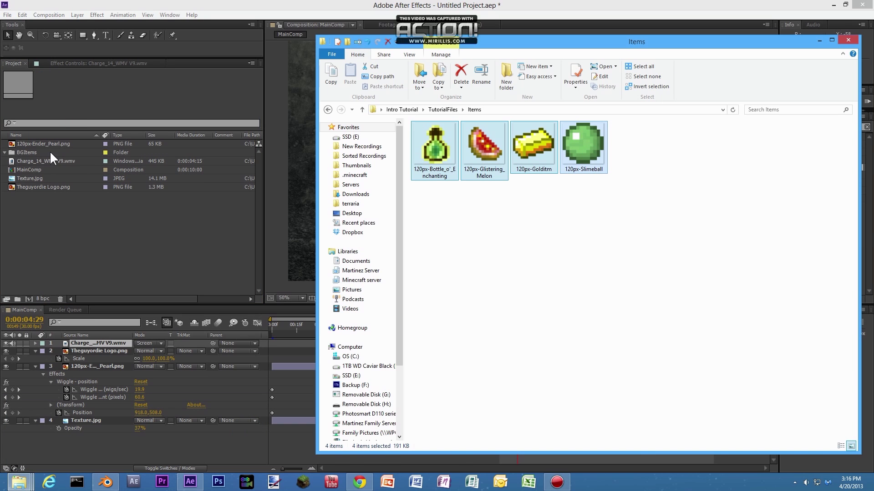
left_click(69, 264)
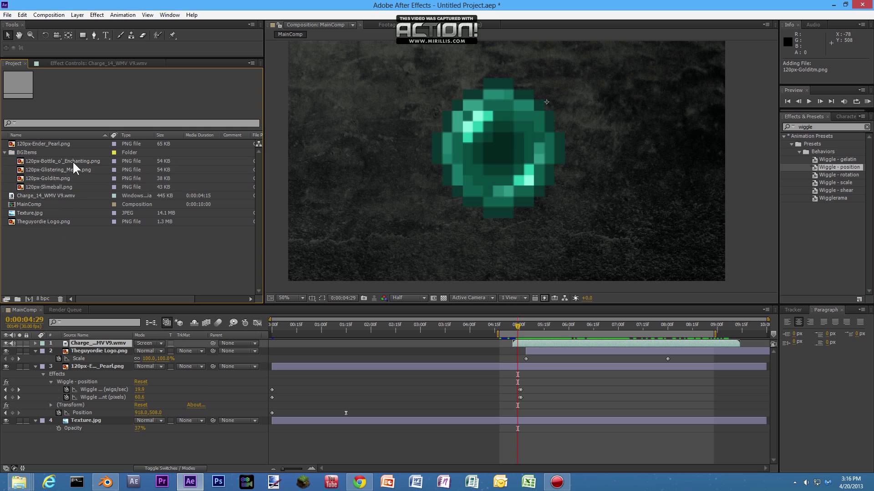
left_click(64, 160)
left_click(64, 170)
left_click(62, 187)
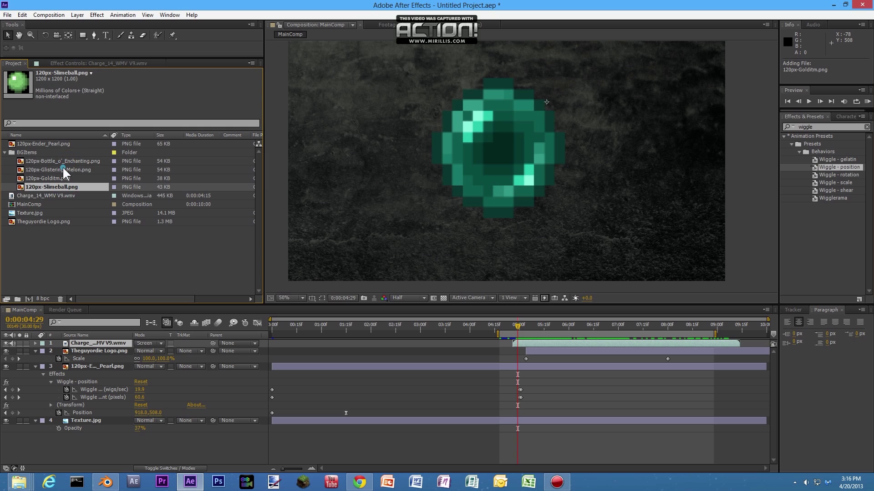
left_click(63, 168)
left_click(65, 160)
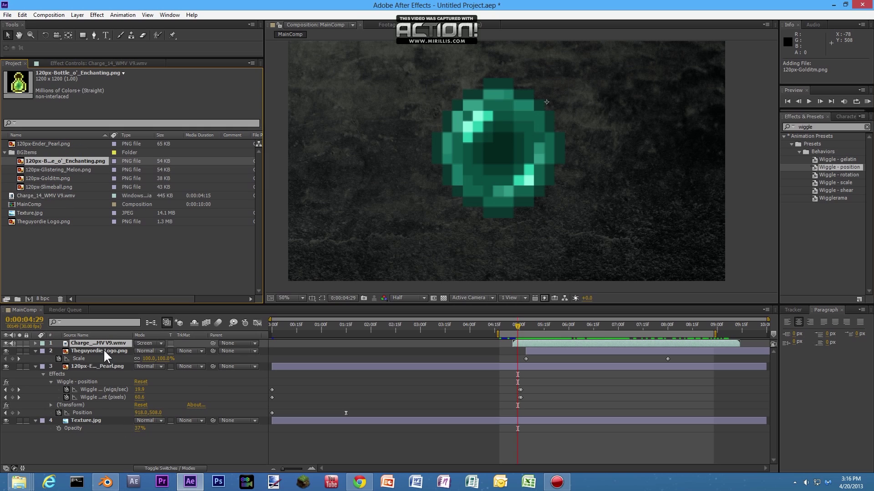
- Create a 1920 x 1080, 30 fps, 10-second composition named BGItems inside the BGItems folder
left_click(34, 152)
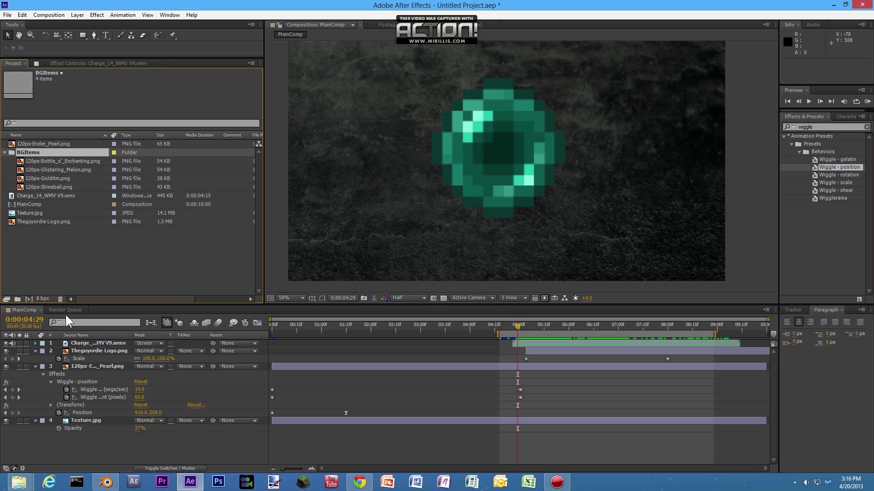
left_click(29, 298)
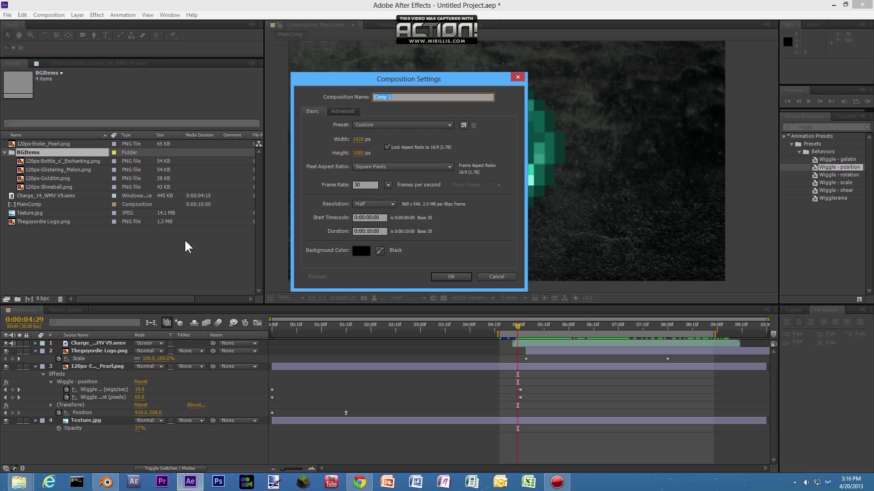
left_click_drag(408, 85, 421, 99)
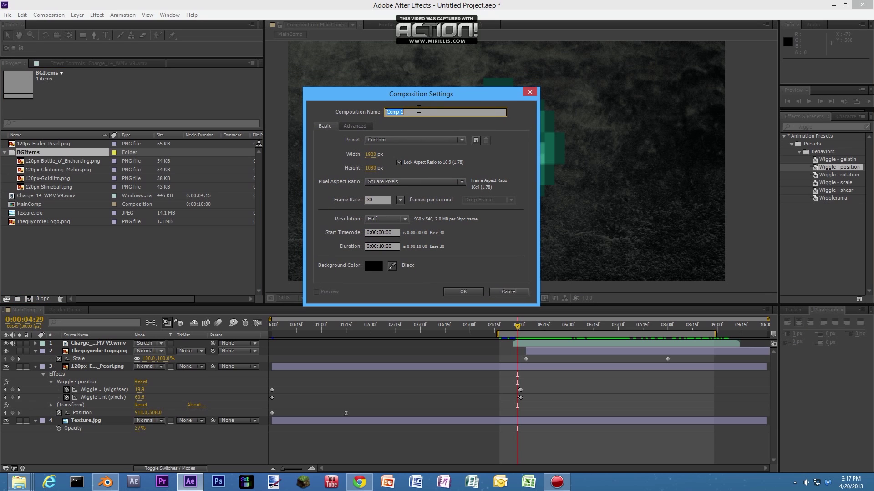
key("BackSpace")
key("Home")
type("BG")
left_click(468, 290)
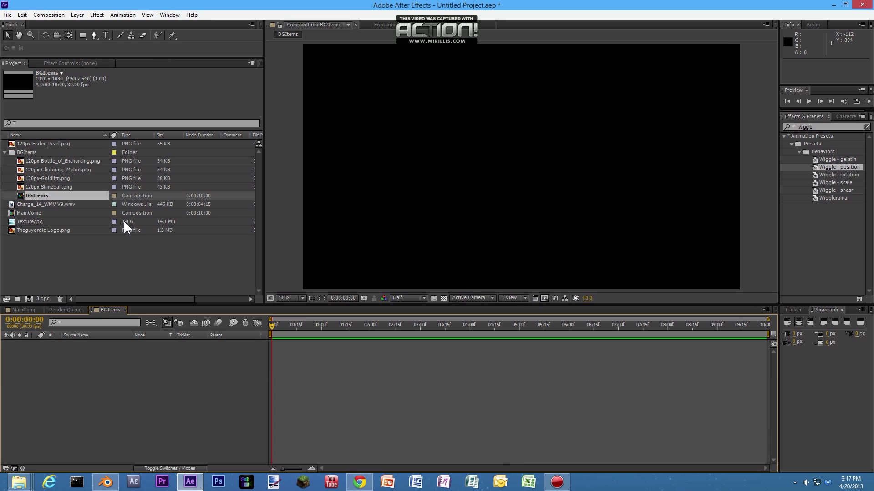
- Add the four item images from the BGItems folder to the BGItems composition as layers
left_click(40, 185)
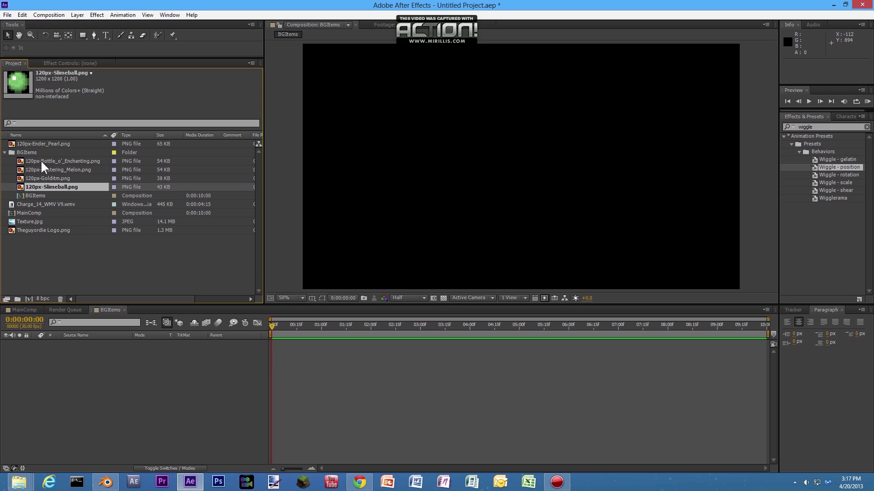
left_click(43, 161, "shift")
left_click_drag(44, 161, 61, 354)
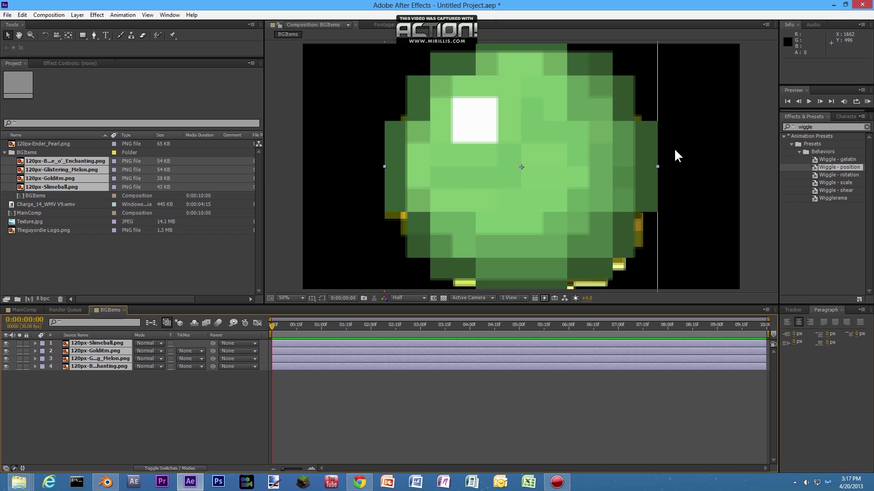
- Scale all four item layers down together to about 12% around the composition's centre
scroll(665, 136, "down", 2)
left_click_drag(177, 420, 81, 342)
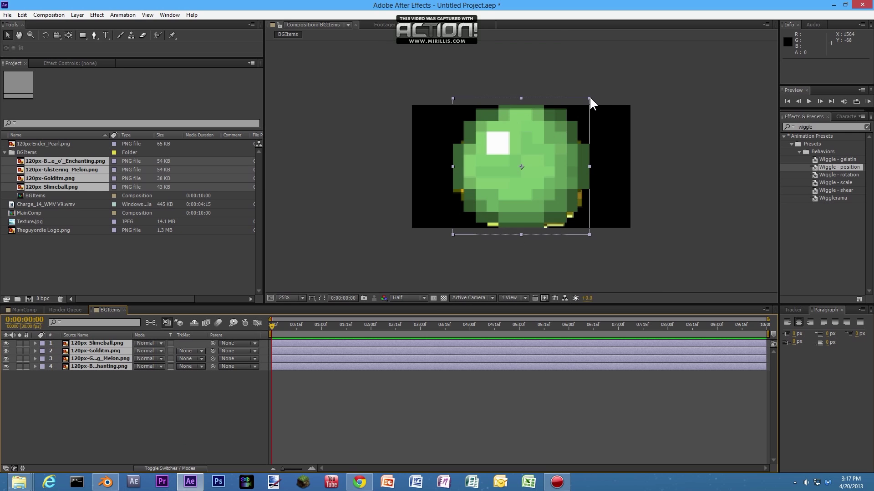
left_click_drag(589, 98, 530, 153)
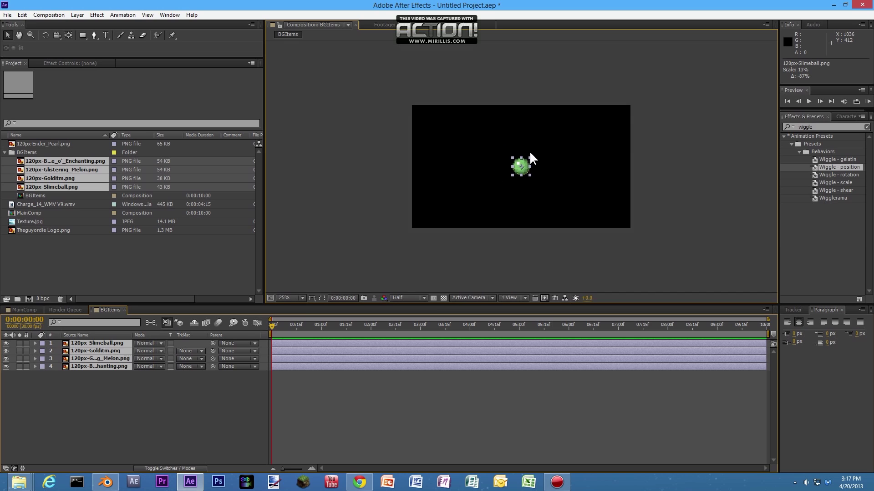
scroll(590, 183, "up", 4)
scroll(590, 183, "down", 3)
scroll(582, 180, "up", 1)
scroll(566, 172, "down", 1)
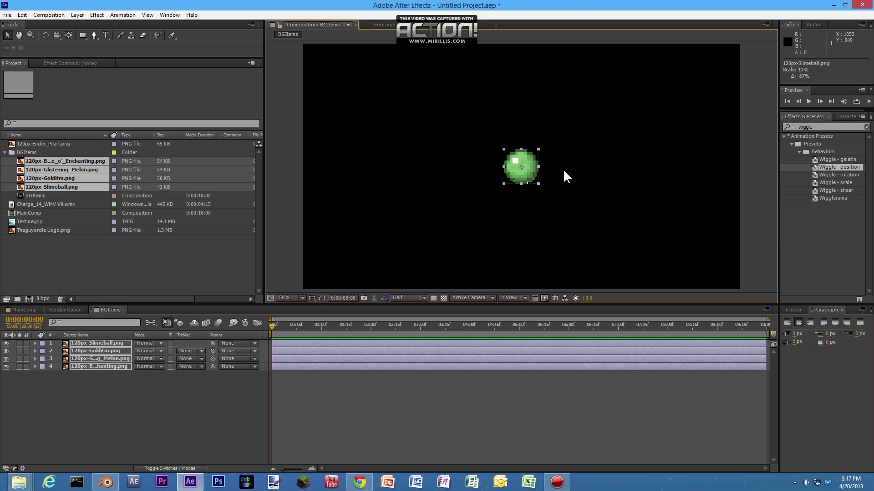
left_click_drag(537, 147, 539, 147)
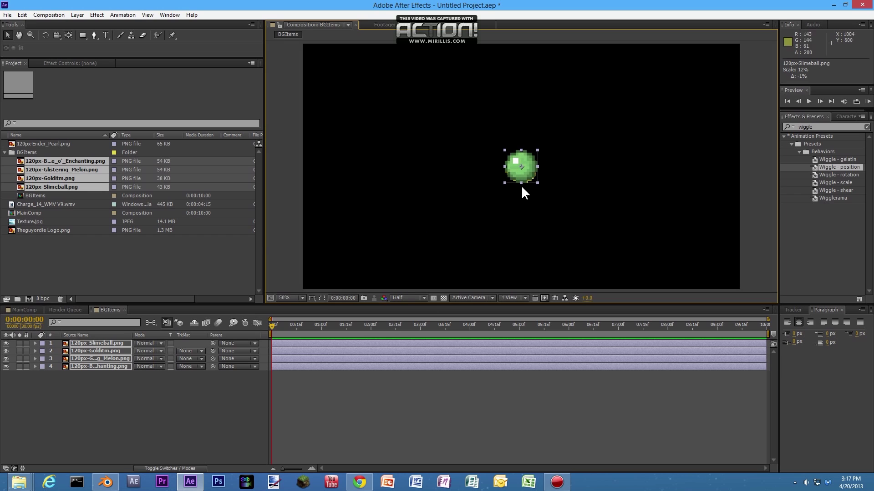
- Set a starting position keyframe on all four item layers at 0:00:00:00
left_click(111, 342)
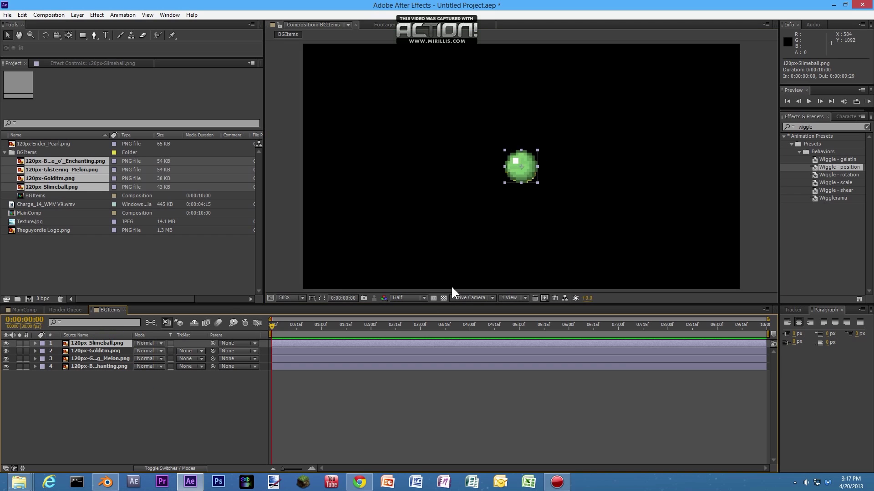
left_click_drag(123, 422, 66, 338)
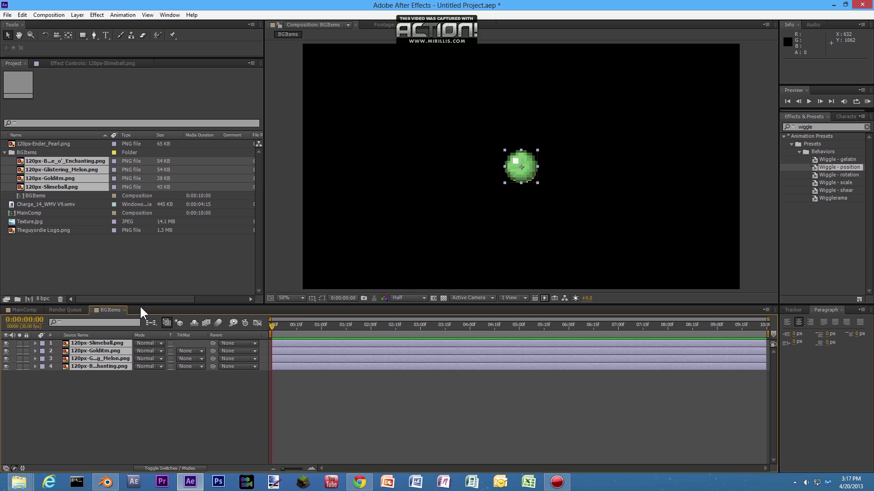
key("p")
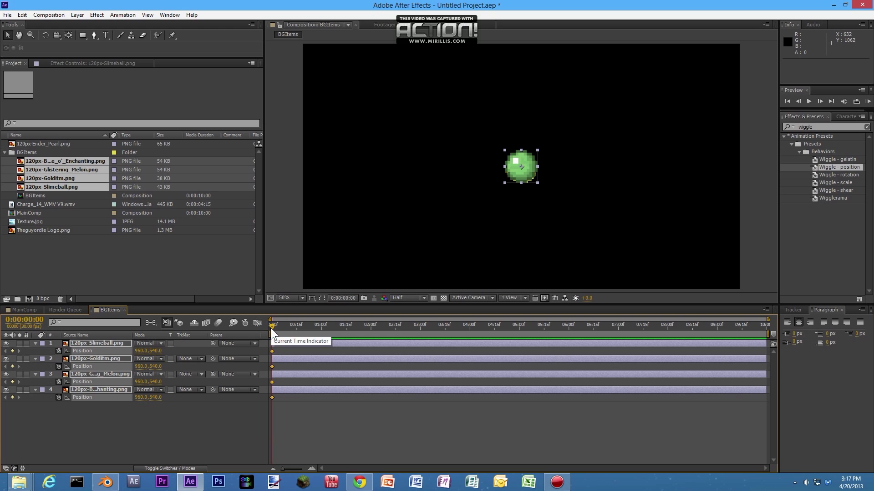
- At 0:00:04:15, move the slimeball to about 1638, 934 and the gold item to about 284, 154
left_click_drag(271, 326, 601, 327)
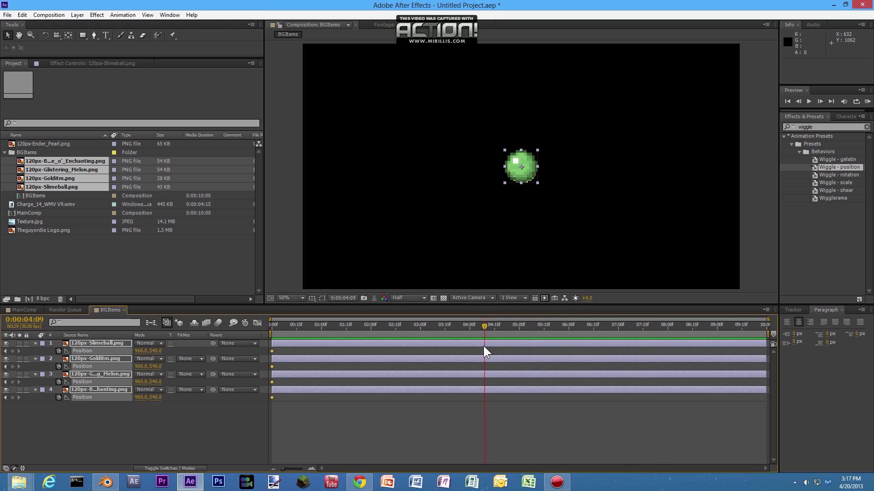
left_click_drag(514, 338, 493, 335)
left_click_drag(496, 338, 493, 339)
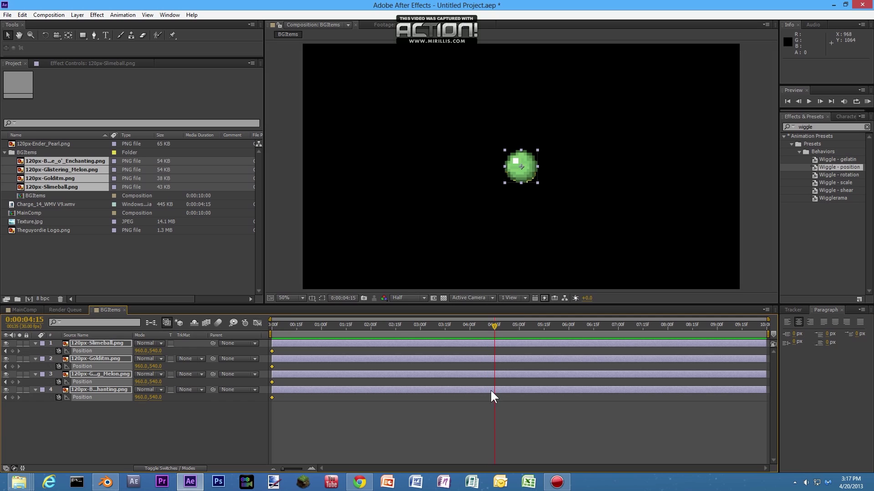
left_click(106, 343)
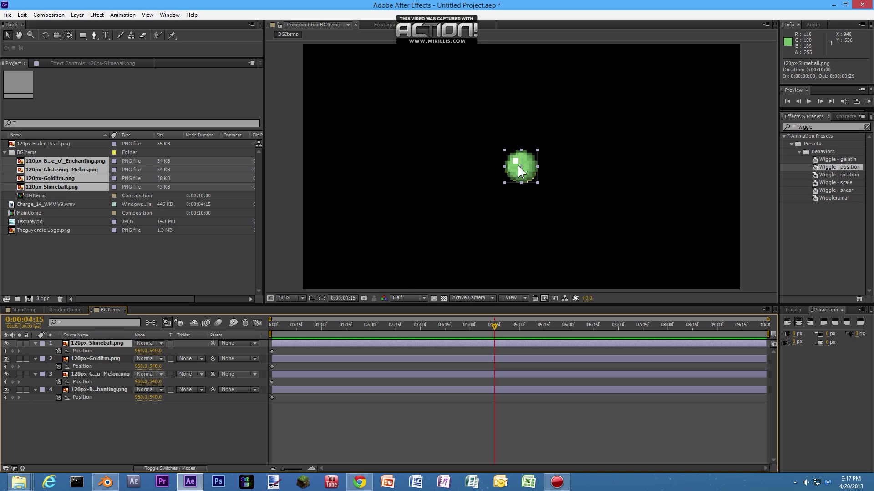
left_click_drag(517, 166, 676, 254)
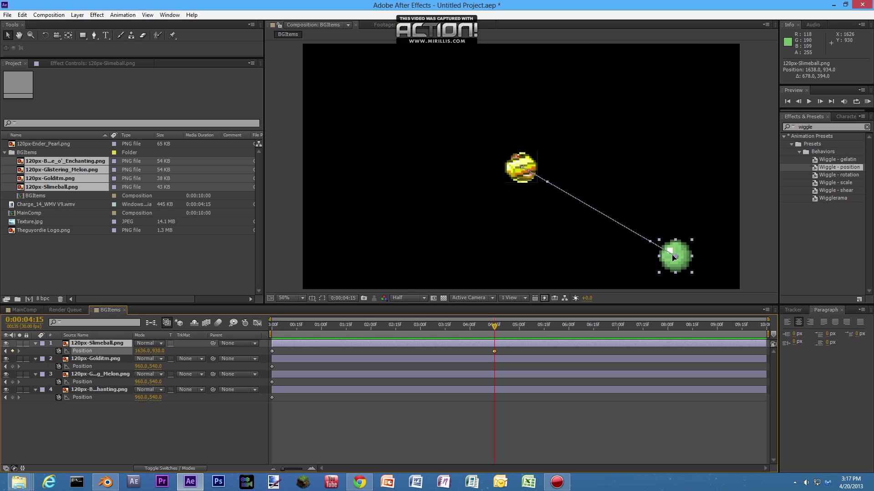
left_click(455, 359)
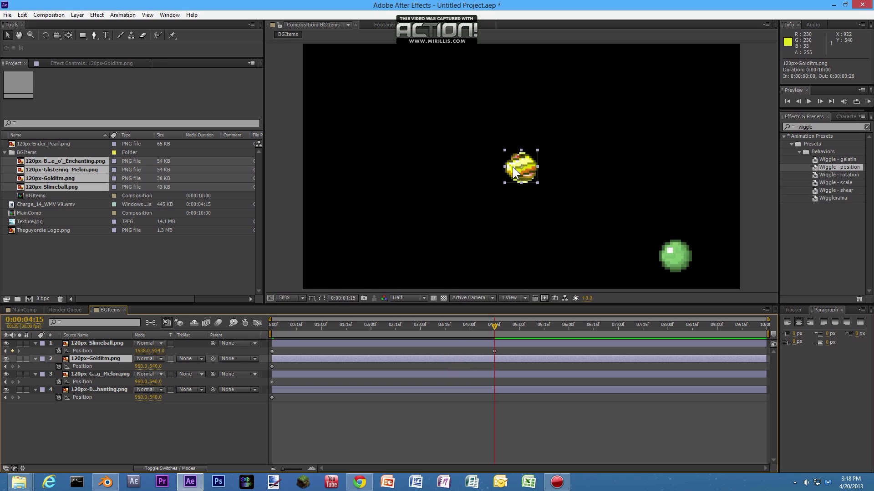
left_click_drag(513, 168, 362, 81)
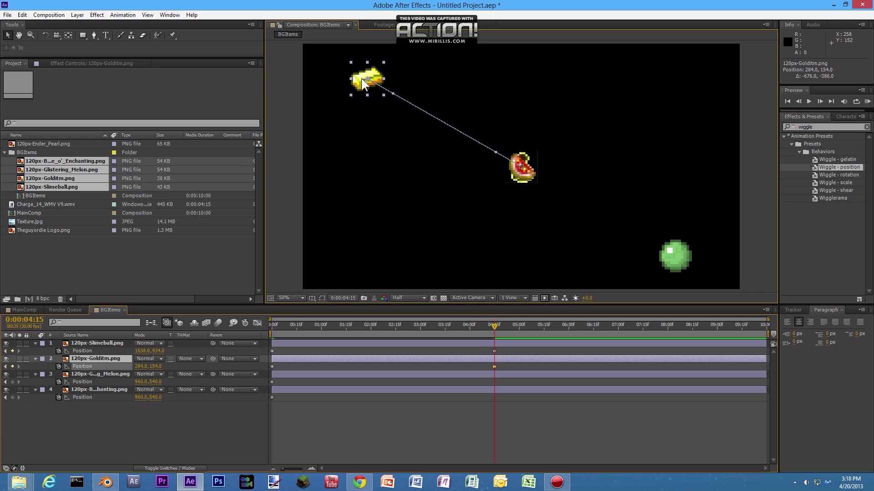
- At the same time, move the glistering melon to about 1616, 160 and the enchanting bottle to about 280, 896
left_click(495, 375)
left_click_drag(520, 165, 671, 81)
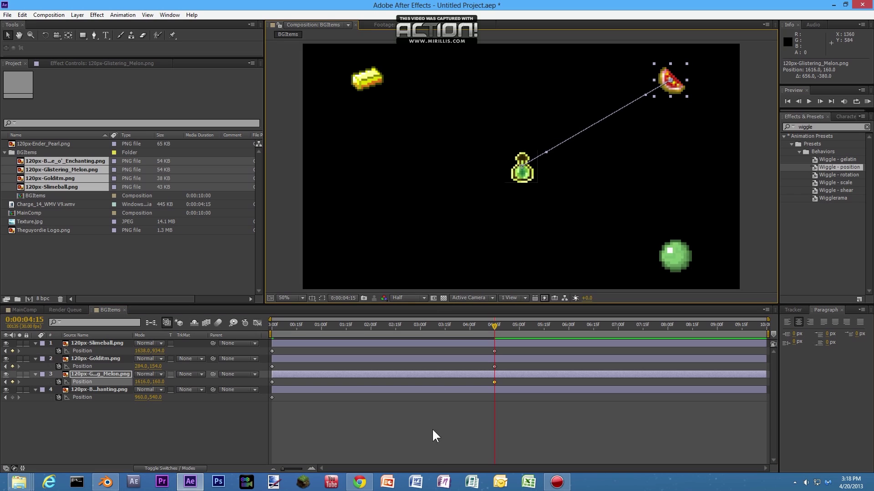
left_click(499, 390)
left_click_drag(522, 168, 365, 249)
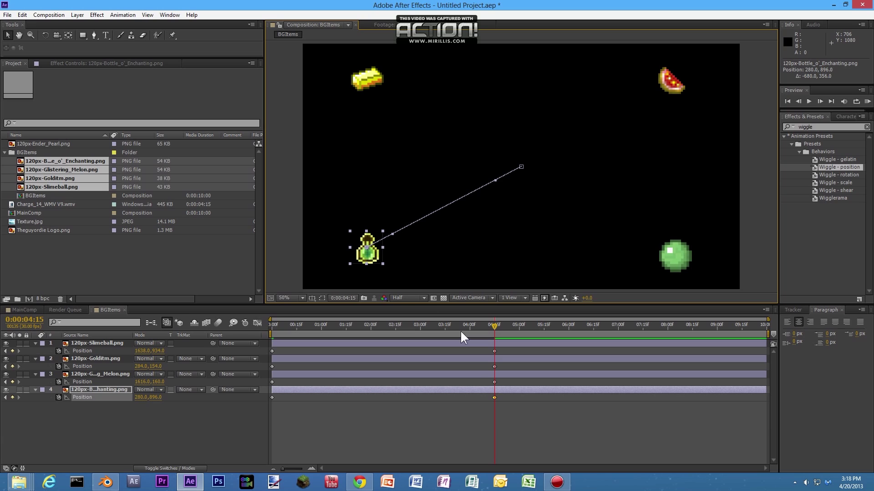
- Apply Easy Ease to the four position keyframes at 0:00:04:15
left_click(495, 353)
left_click(495, 366)
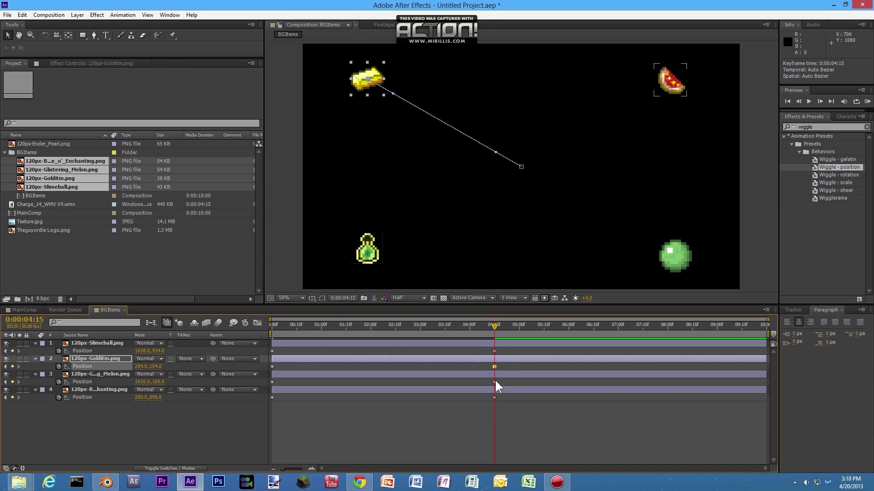
left_click(494, 382)
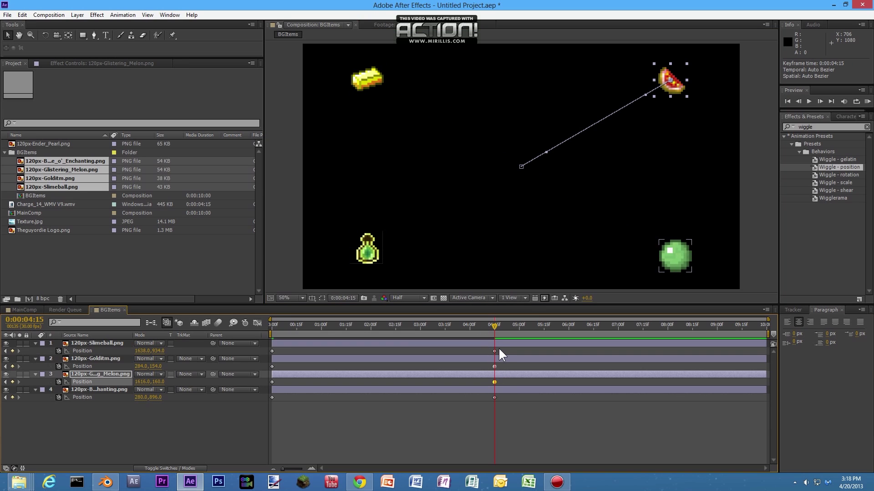
left_click_drag(498, 348, 487, 408)
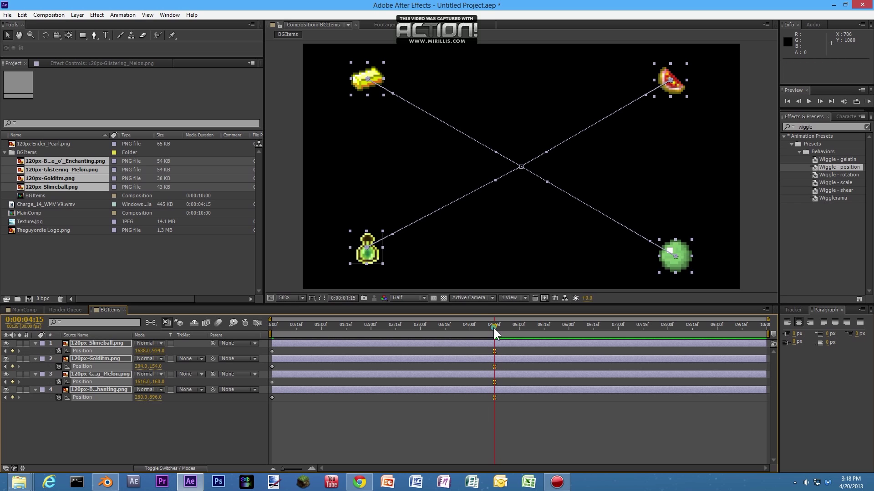
- Set a starting rotation keyframe on all four item layers at 0:00:00:00
mouse_move(494, 327)
left_mouse_down()
mouse_move(281, 343)
mouse_move(498, 342)
mouse_move(425, 345)
mouse_move(496, 324)
mouse_move(445, 328)
mouse_move(522, 325)
mouse_move(494, 326)
left_mouse_up()
left_click_drag(277, 320, 273, 324)
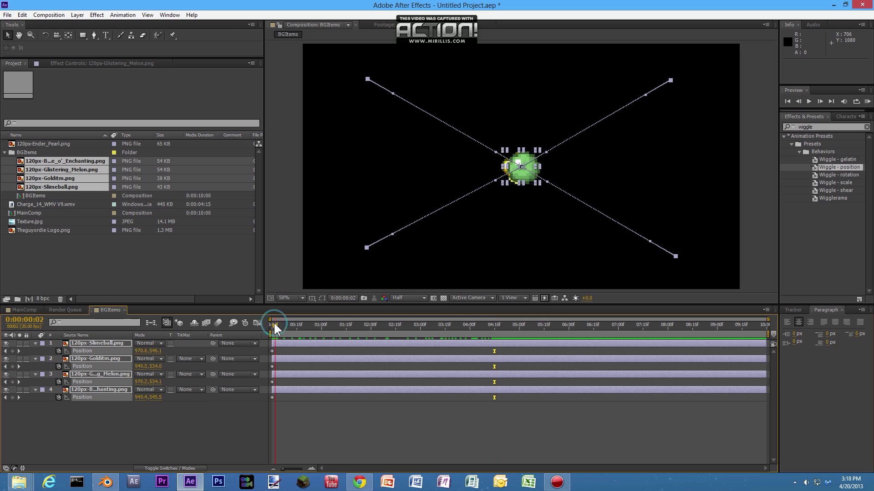
left_click_drag(144, 440, 80, 322)
key("r")
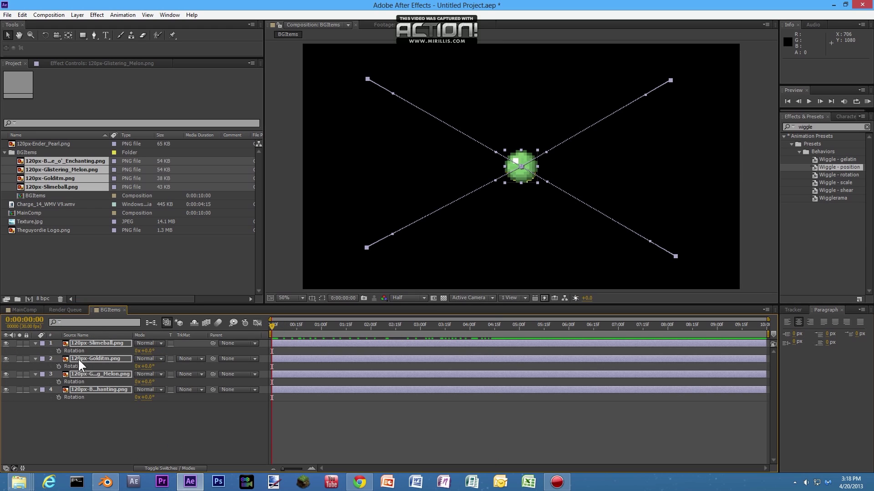
left_click(58, 351)
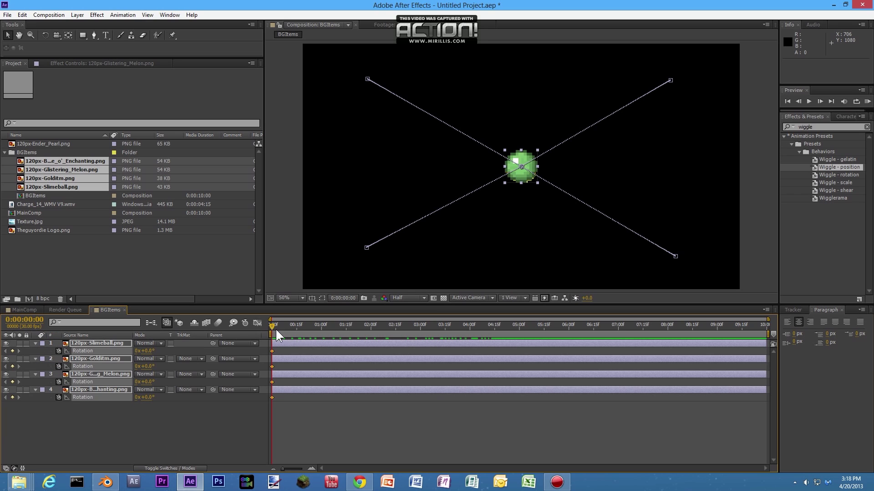
- Rotate all four item layers together to about 79° at 0:00:04:18
left_click_drag(269, 326, 501, 338)
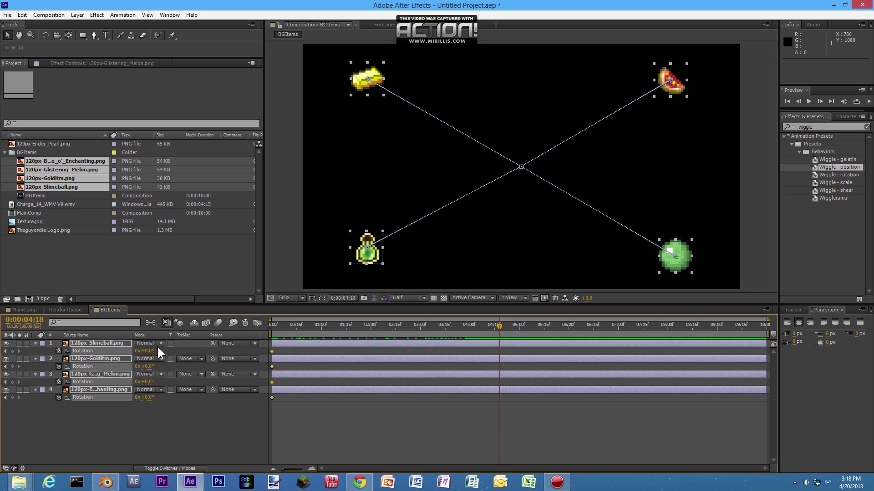
left_click_drag(150, 354, 184, 350)
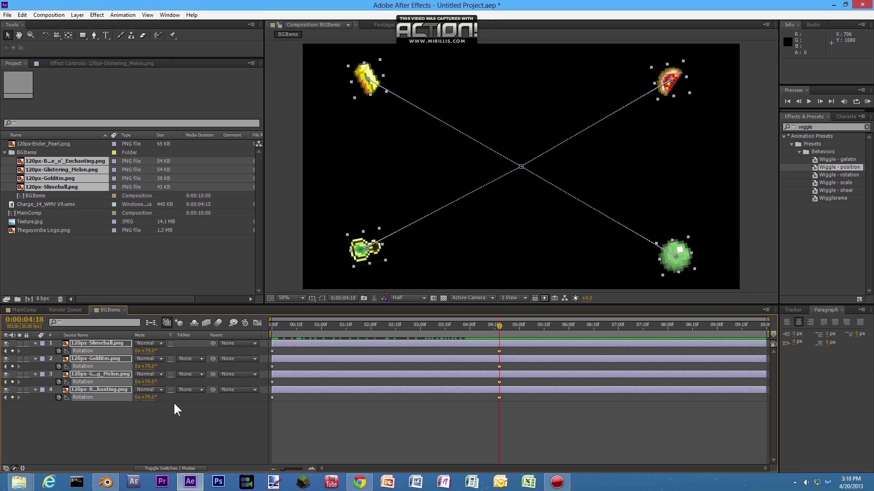
left_click(172, 423)
- Vary the rotations at 0:00:04:18: gold item about -66°, glistering melon about 224° and enchanting bottle about -130°
left_click(94, 358)
left_click_drag(147, 366, 81, 366)
left_click(101, 373)
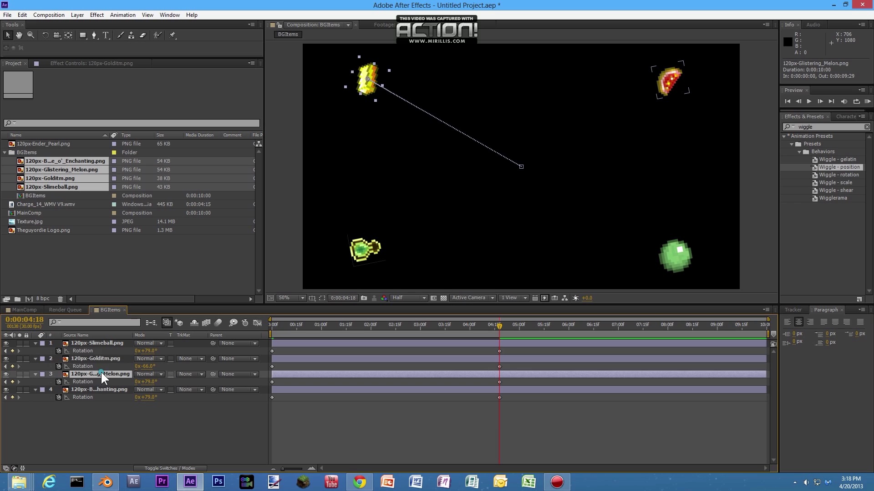
left_click_drag(150, 381, 216, 382)
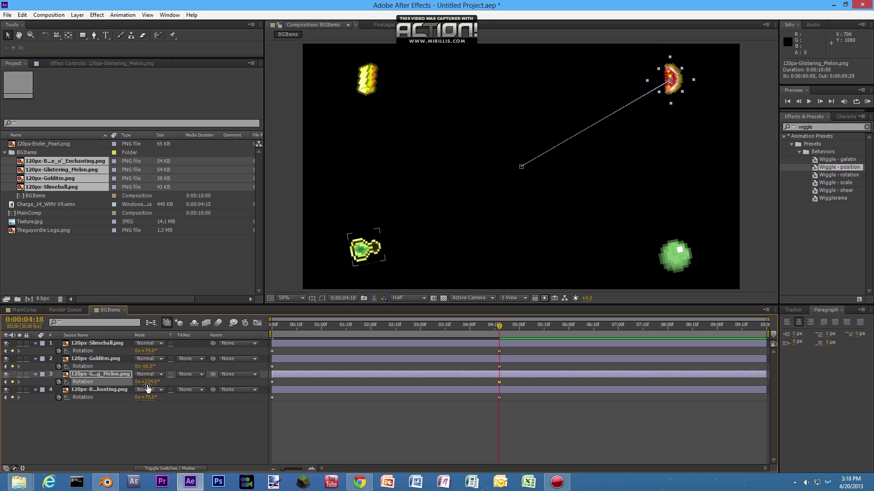
left_click(107, 389)
left_click_drag(151, 399, 68, 412)
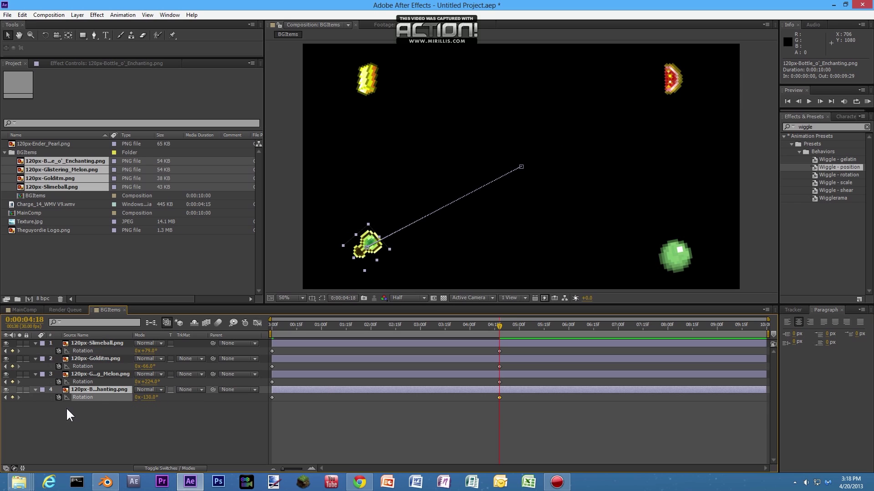
- Set the gold item's rotation at 0:00:04:18 to one revolution plus 294°
mouse_move(491, 331)
left_mouse_down()
mouse_move(216, 343)
mouse_move(293, 346)
mouse_move(460, 327)
mouse_move(454, 332)
mouse_move(497, 339)
left_mouse_up()
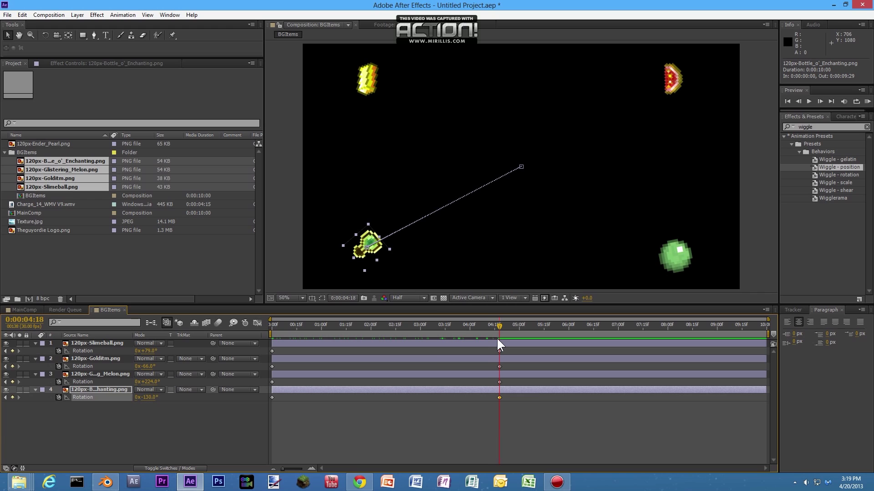
left_click(91, 358)
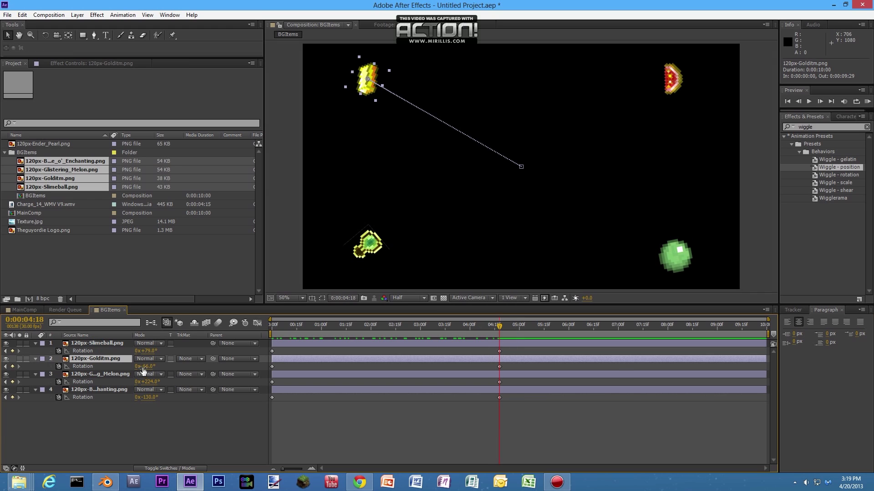
left_click_drag(136, 366, 141, 366)
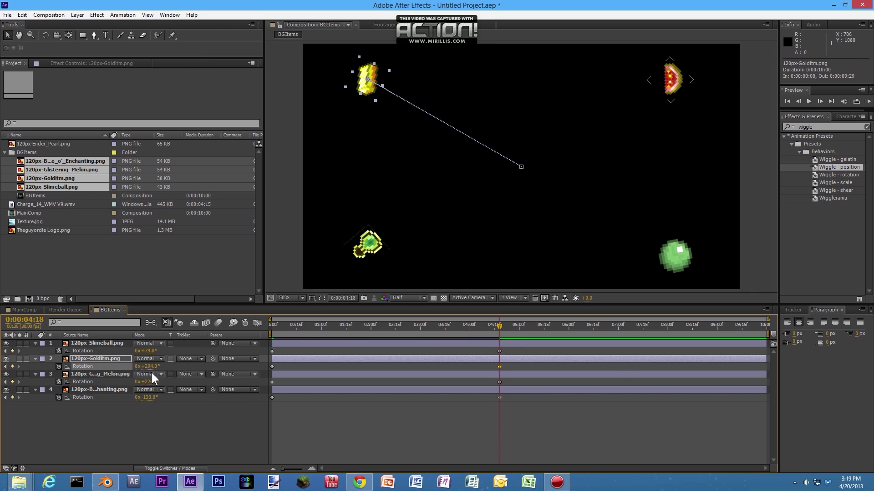
left_click(145, 366)
type("1")
key("Return")
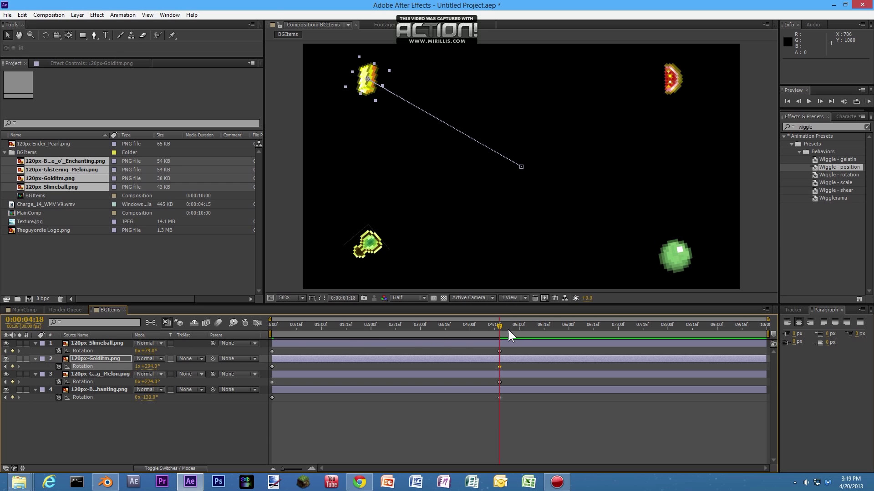
- Apply Easy Ease to the four rotation keyframes at 0:00:04:18
left_click_drag(492, 326, 490, 398)
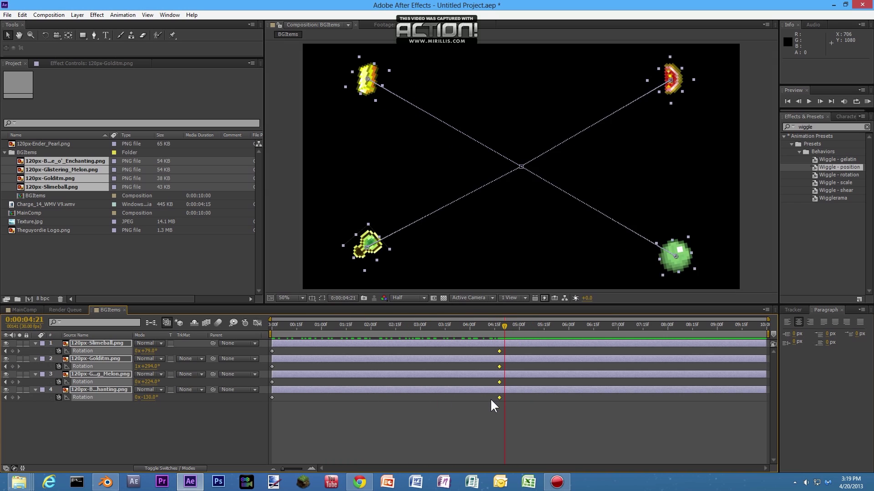
key("F9")
- Set the rotation of all four item layers at 0:00:04:18 to one revolution plus 224°
mouse_move(503, 326)
left_mouse_down()
mouse_move(274, 356)
mouse_move(515, 343)
mouse_move(296, 356)
mouse_move(500, 338)
left_mouse_up()
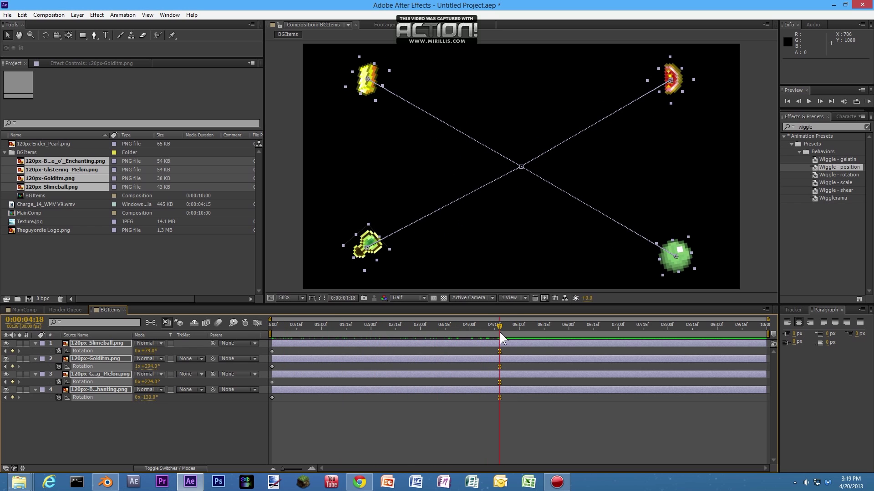
left_click(138, 381)
type("1")
left_click(138, 398)
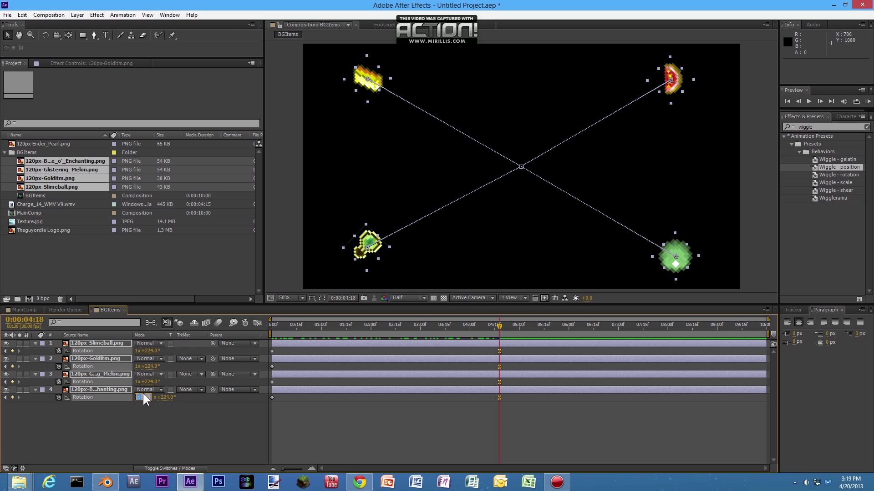
left_click(162, 424)
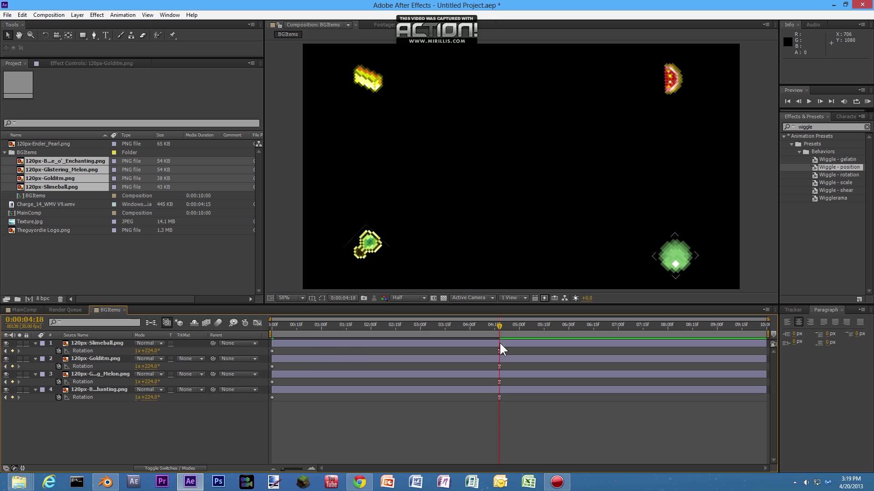
left_click_drag(499, 327, 234, 343)
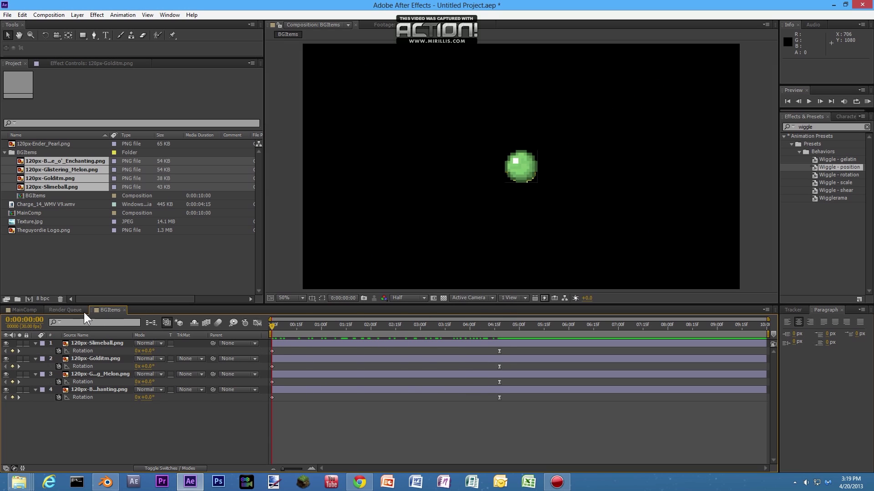
- Add the BGItems composition to MainComp between the Ender Pearl and texture layers, starting at about 0:00:05:04
left_click(24, 309)
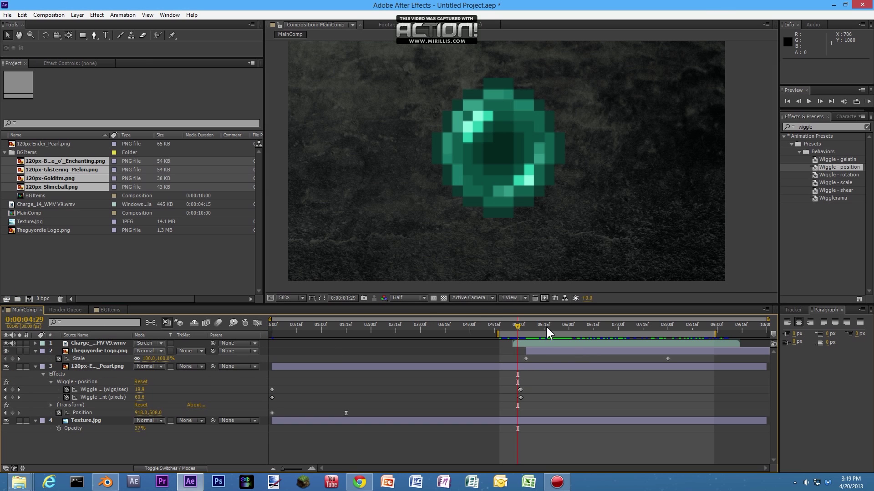
mouse_move(517, 324)
left_mouse_down()
mouse_move(507, 327)
mouse_move(533, 327)
mouse_move(521, 332)
left_mouse_up()
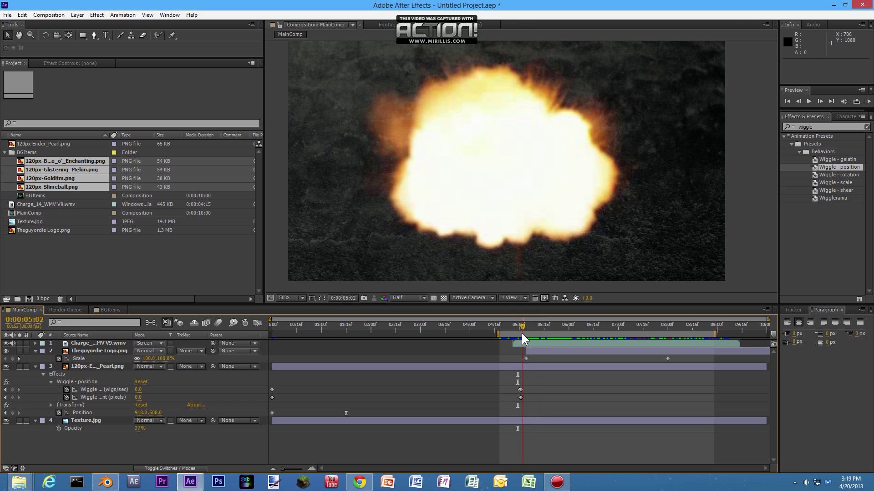
left_click_drag(44, 195, 525, 413)
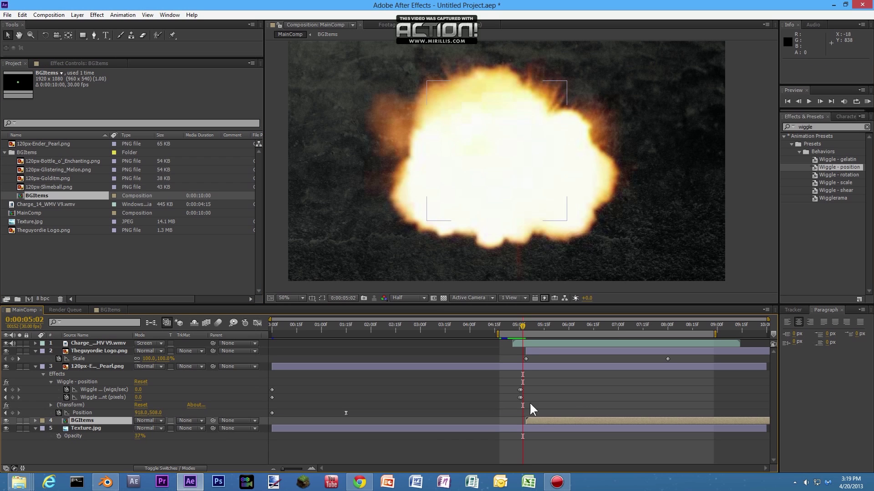
- Shift the BGItems layer earlier to start at 0:00:04:16 and check the items' motion against the explosion
left_click(521, 325)
left_click_drag(521, 325, 544, 354)
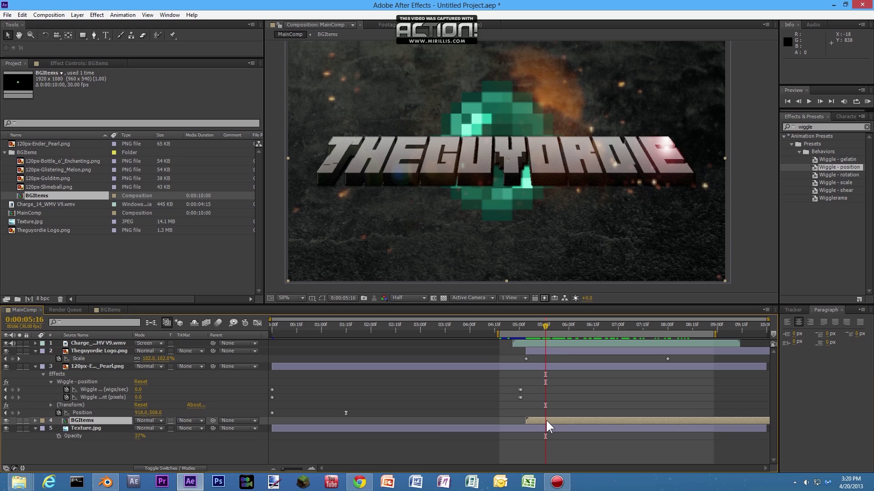
left_click_drag(545, 328, 526, 328)
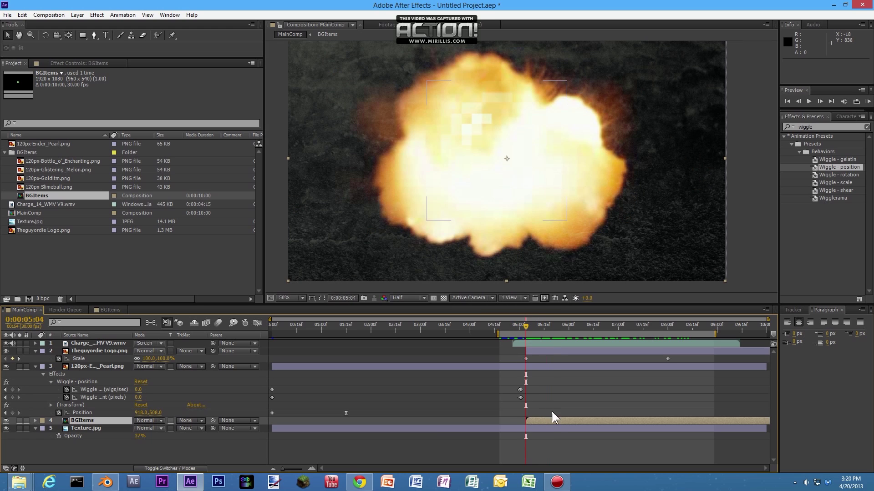
left_click_drag(555, 418, 525, 420)
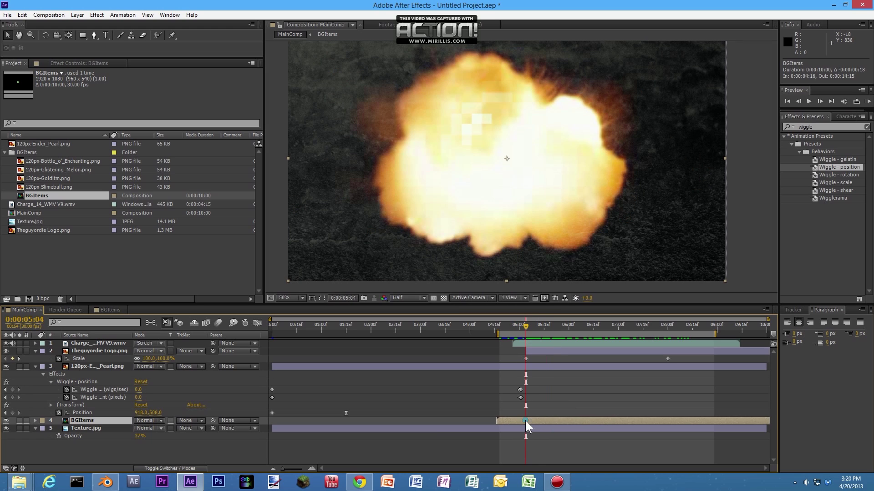
left_click_drag(527, 326, 707, 321)
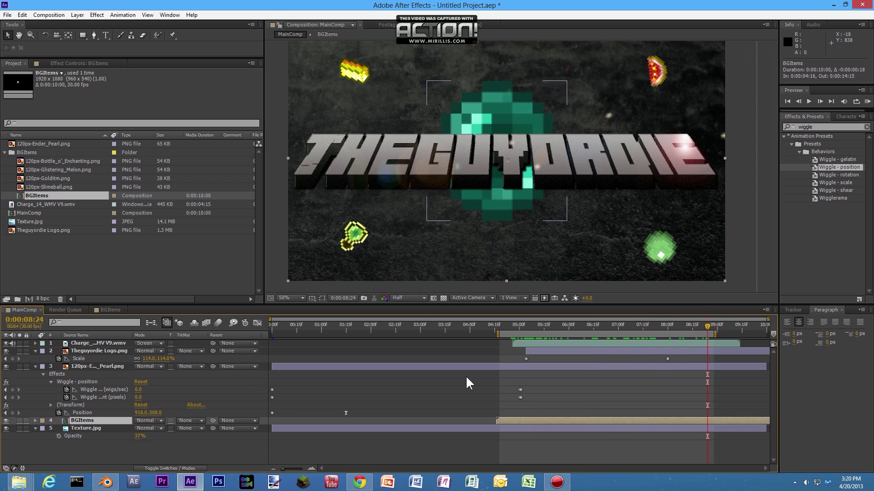
- In BGItems, move the four ending rotation keyframes earlier to about 0:00:02:00
left_click(110, 310)
left_click_drag(516, 348, 493, 397)
left_click(496, 354)
left_click_drag(497, 354, 487, 401)
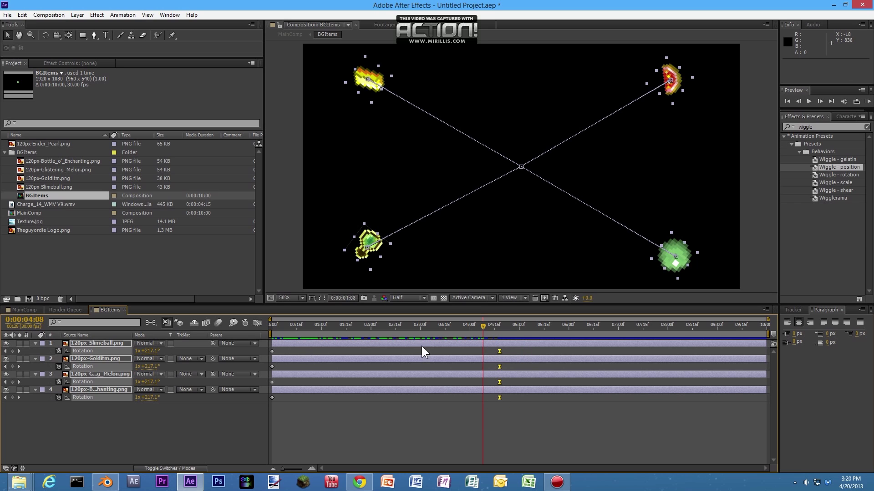
left_click_drag(501, 351, 372, 350)
- Move the four items' ending position keyframes to 0:00:02:00 and preview the animation
left_click_drag(123, 427, 84, 327)
key("p")
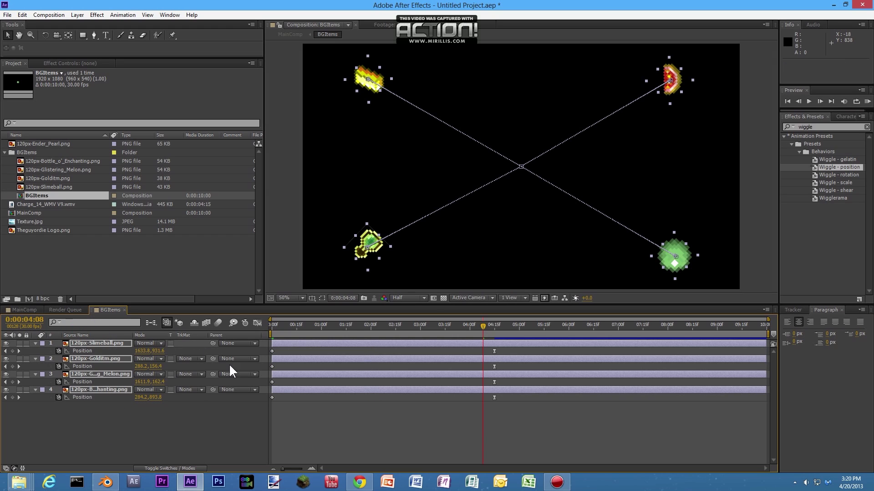
left_click_drag(506, 352, 487, 405)
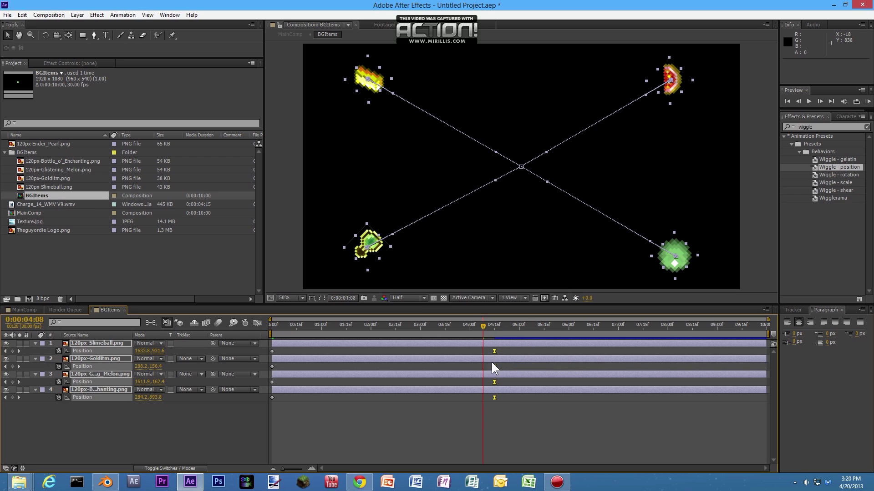
left_click_drag(494, 352, 370, 353)
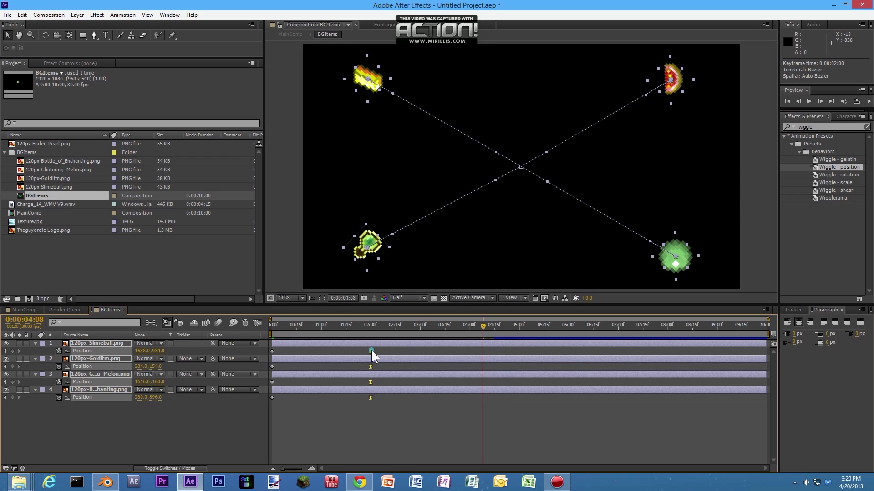
left_click_drag(482, 327, 176, 338)
key("KP_0")
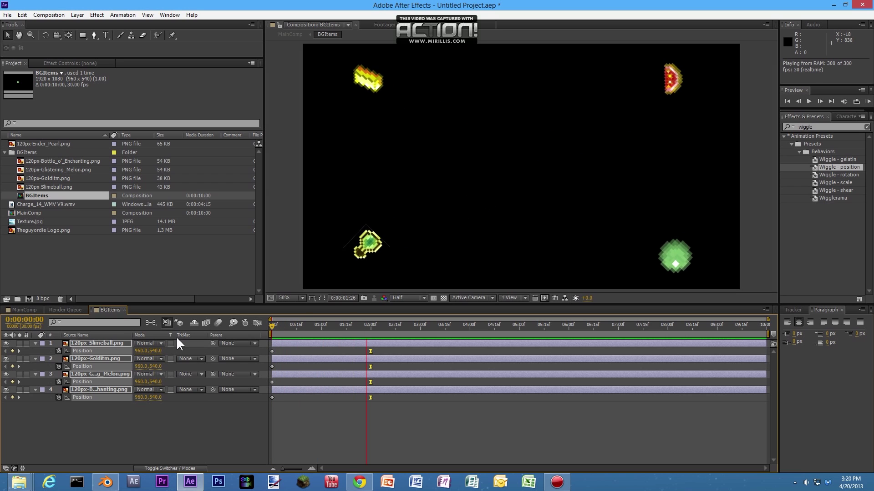
key("space")
- Move the four items' ending position keyframes to about 0:00:01:00 and their ending rotation keyframes to 0:00:00:29
left_click_drag(372, 351, 322, 354)
left_click_drag(144, 436, 67, 347)
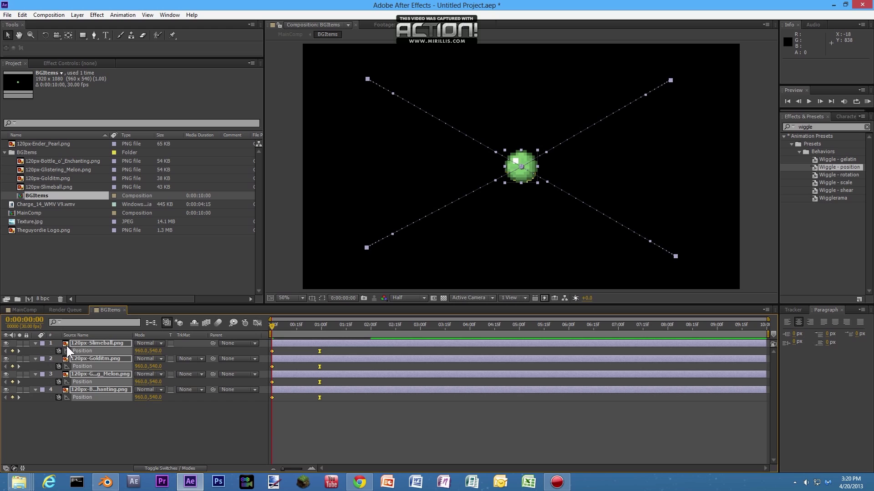
key("r")
left_click_drag(373, 349, 354, 411)
left_click_drag(371, 352, 319, 353)
- In MainComp, shift the BGItems layer to start at 0:00:05:00 and check the items' timing
left_click(22, 310)
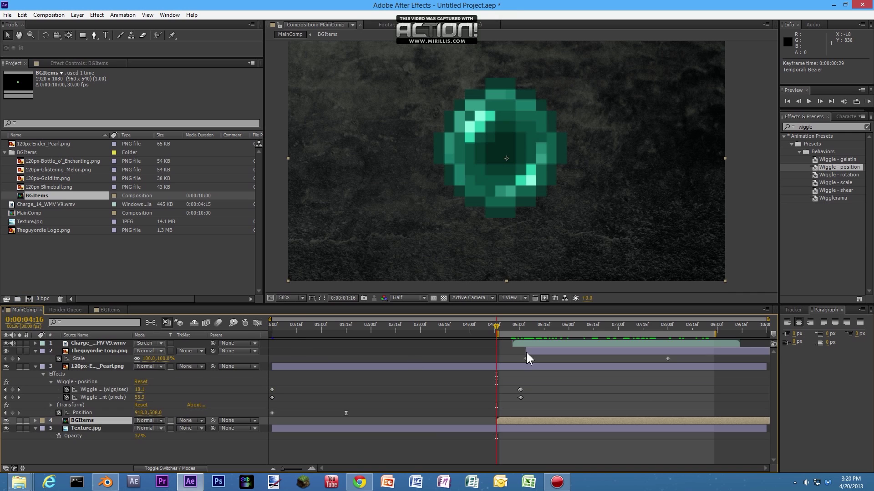
left_click_drag(498, 325, 522, 327)
left_click_drag(516, 419, 529, 419)
left_click_drag(522, 327, 577, 321)
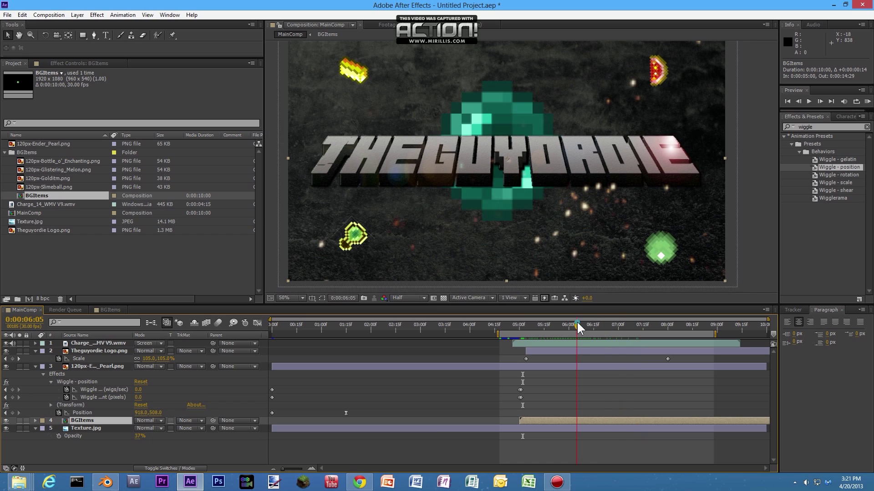
- Enable time remapping on the BGItems layer
left_click(565, 420)
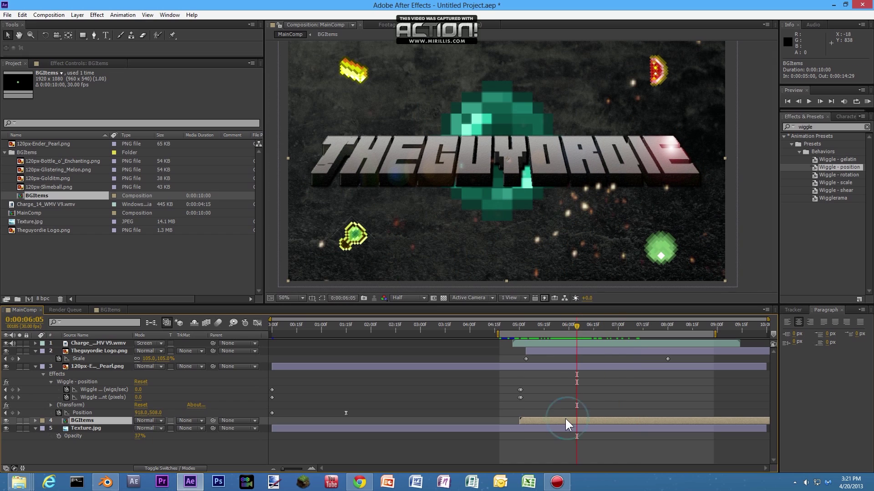
right_click(536, 421)
left_click(87, 420)
right_click(86, 420)
left_click(75, 421)
right_click(91, 419)
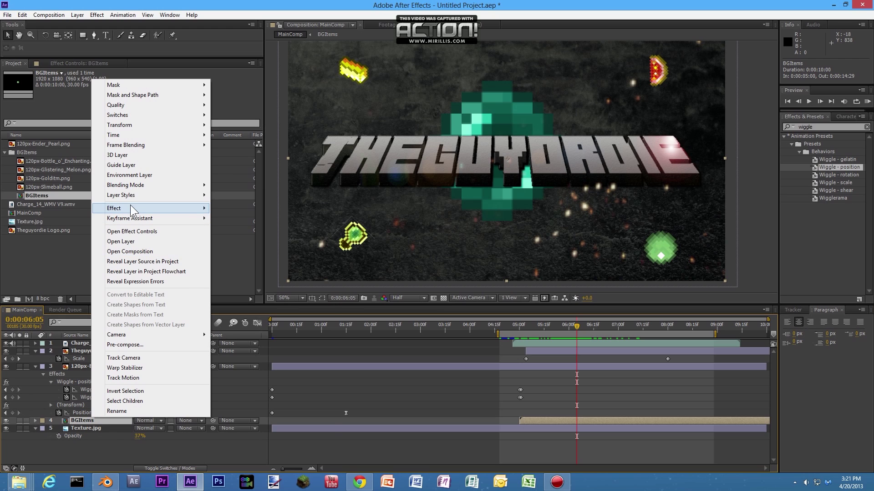
mouse_move(130, 205)
mouse_move(171, 133)
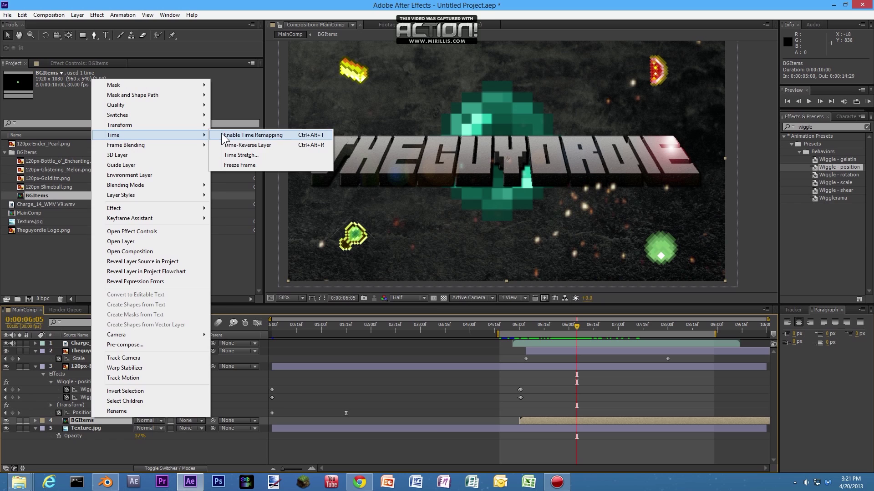
left_click(241, 133)
- Add Time Remap keyframes to BGItems at 0:00:05:23 and 0:00:05:29, and move the second one to 0:00:08:27
left_click(570, 323)
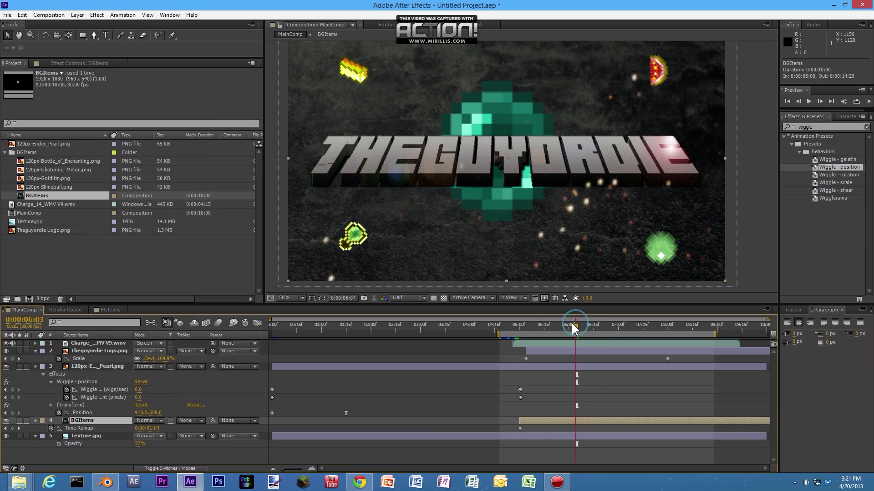
left_click_drag(566, 323, 557, 325)
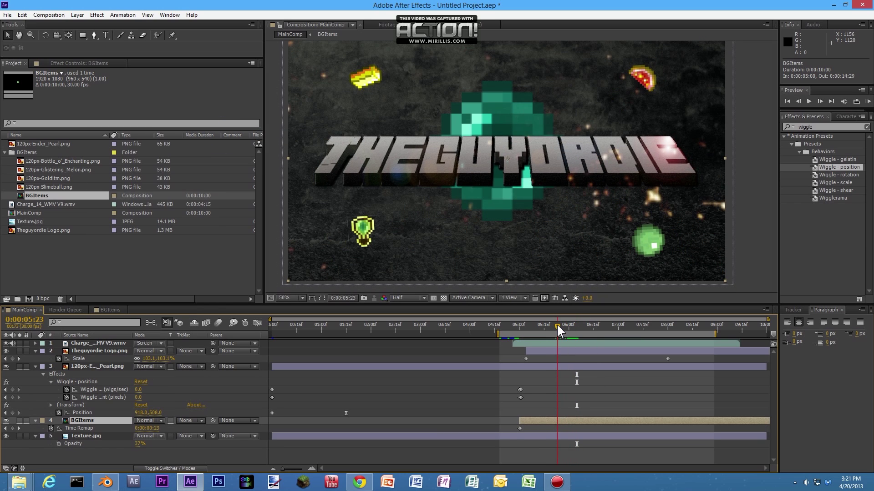
left_click(13, 429)
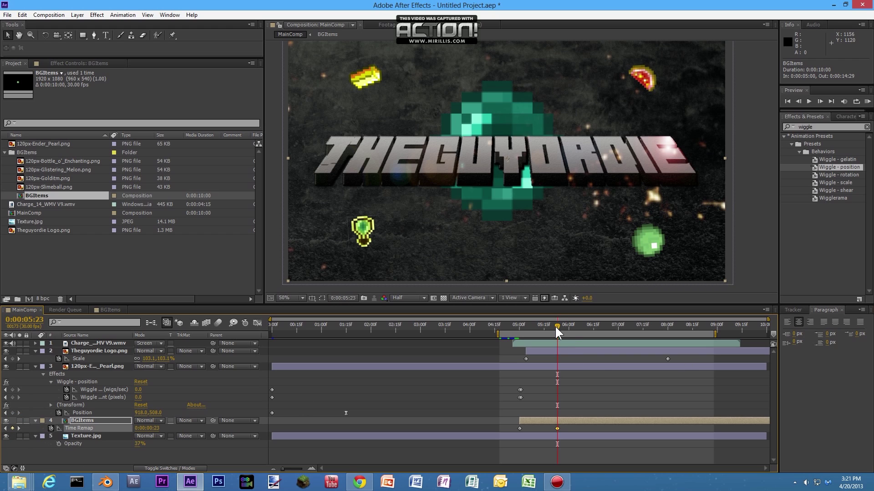
left_click_drag(555, 326, 566, 326)
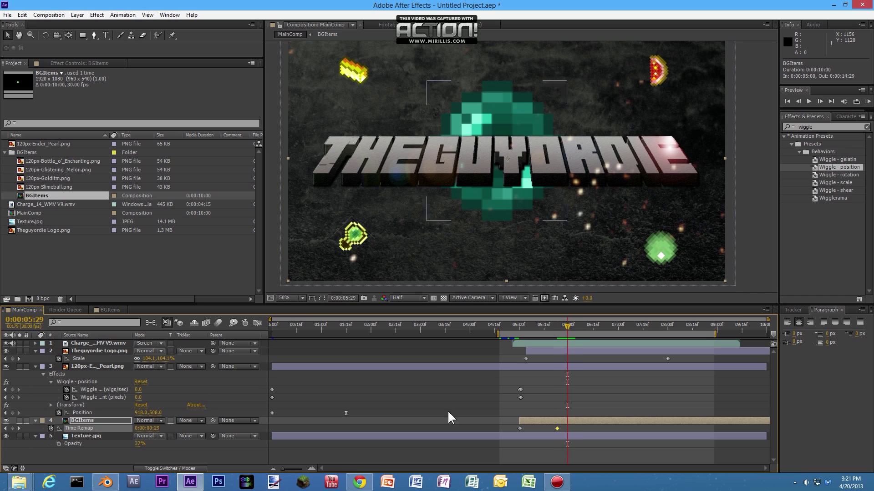
left_click(13, 429)
left_click_drag(567, 429, 712, 428)
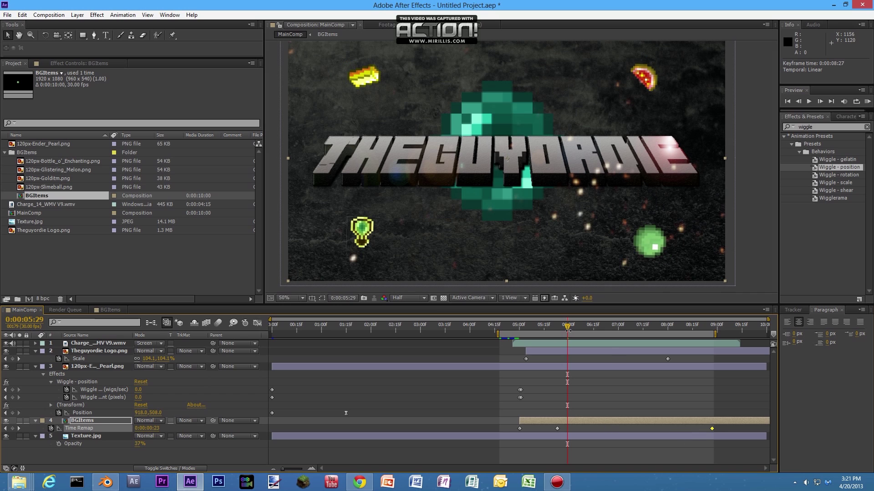
- Move the middle Time Remap keyframe of BGItems to 0:00:05:12 and check the slowed item motion
left_click_drag(576, 335, 599, 344)
left_click(557, 428)
left_click_drag(558, 428, 539, 424)
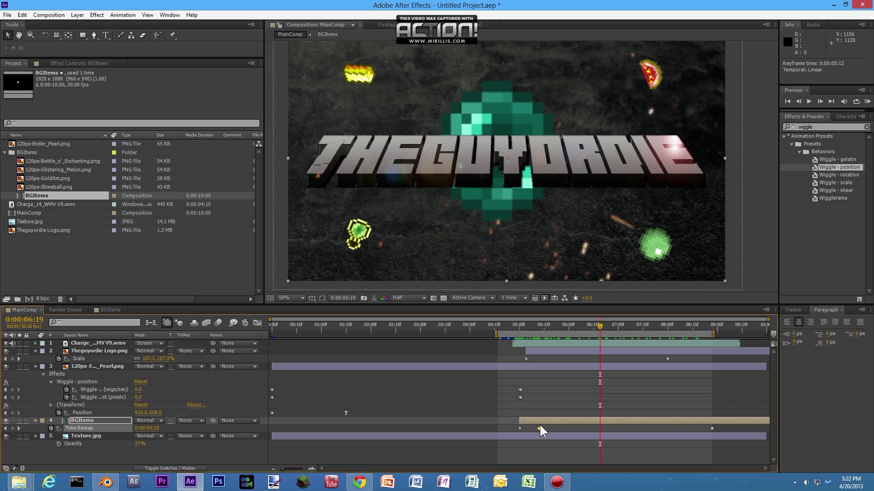
left_click(514, 326)
left_click_drag(514, 327, 701, 334)
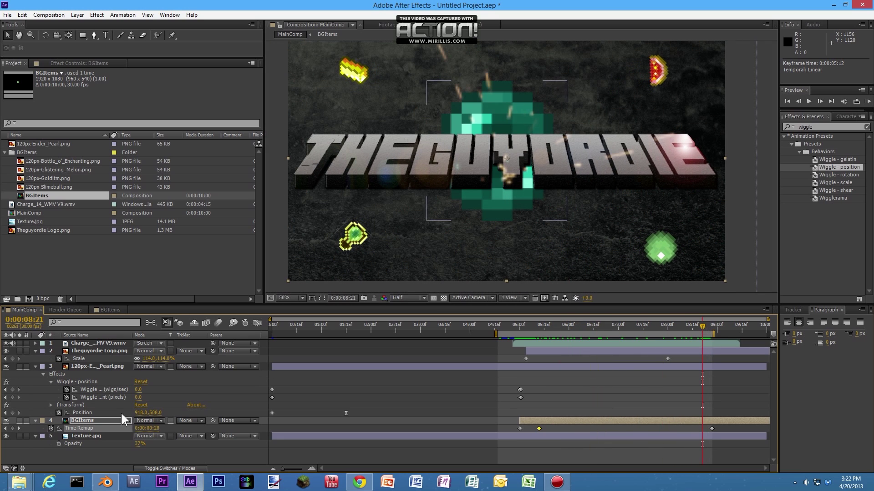
- Pre-compose all MainComp layers as Final, moving all attributes into the new composition, and reset the work area to the full 10 seconds
left_click_drag(119, 457, 116, 343)
left_click(103, 460)
left_click_drag(107, 455, 100, 344)
right_click(100, 344)
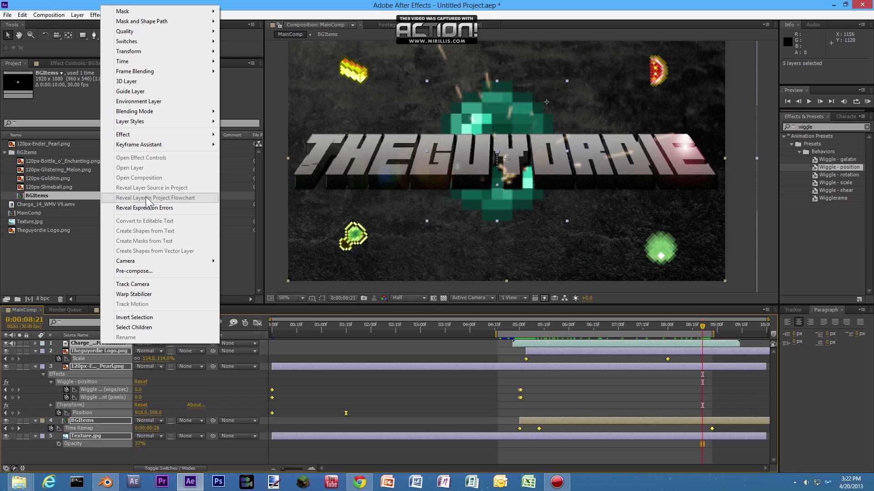
left_click(150, 271)
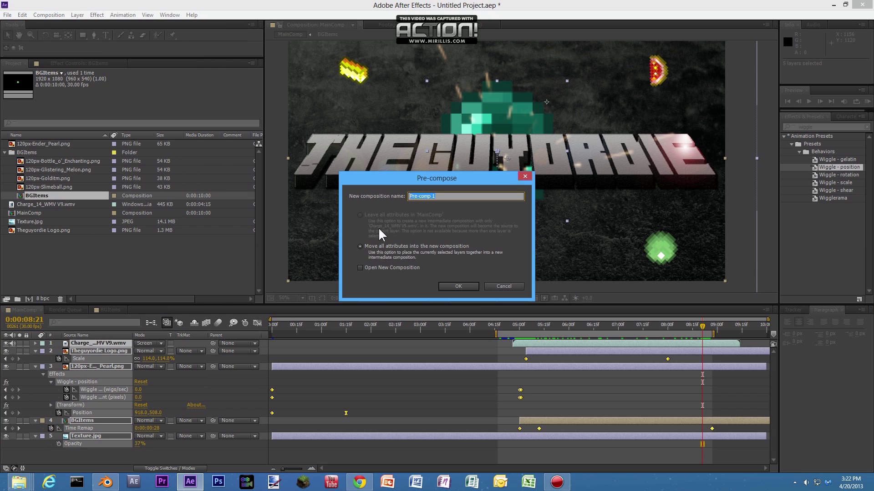
left_click(364, 247)
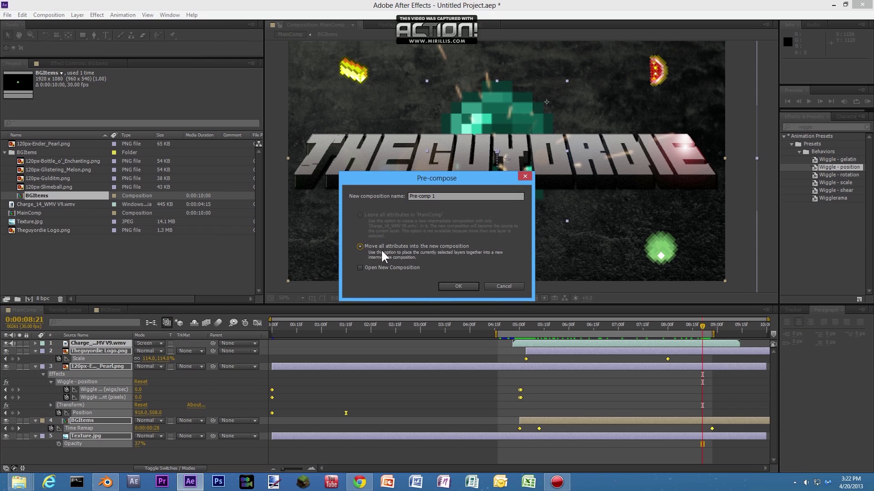
left_click(446, 196)
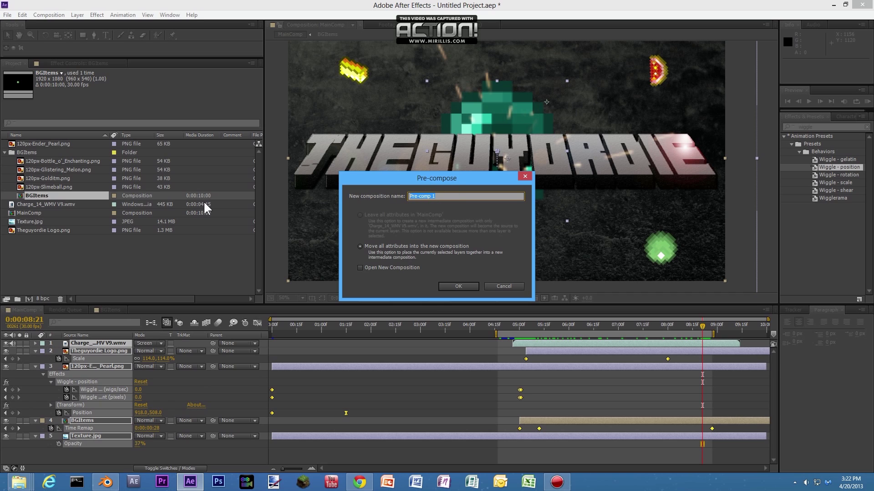
type("Final")
left_click(462, 285)
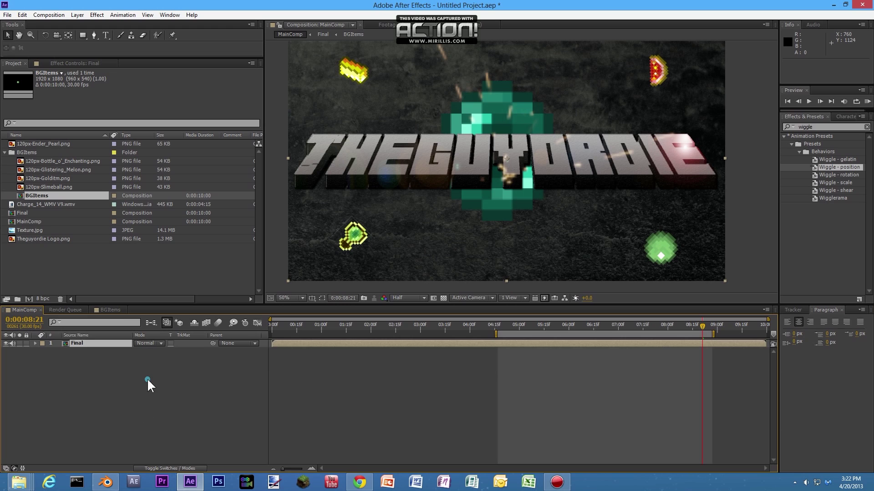
double_click(502, 332)
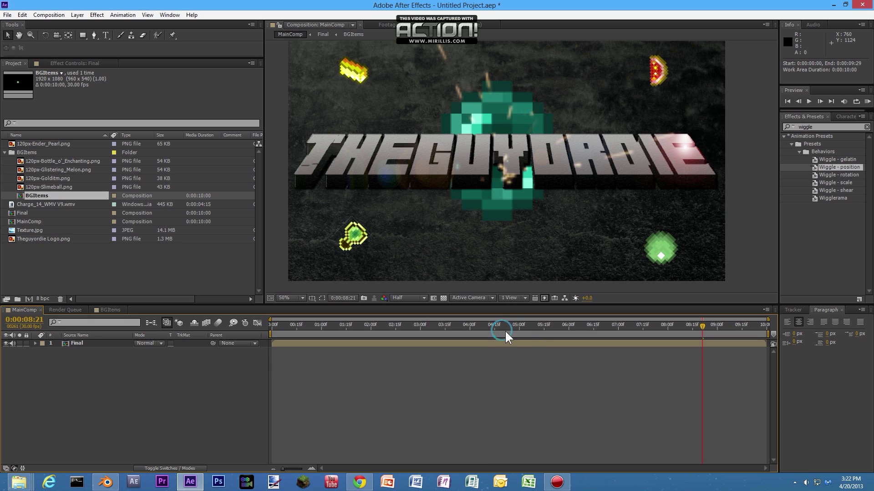
- Fade out the Final layer in MainComp with Opacity keyframes of 100% at 0:00:09:15 and 0% at 0:00:09:29
left_click_drag(703, 326, 768, 318)
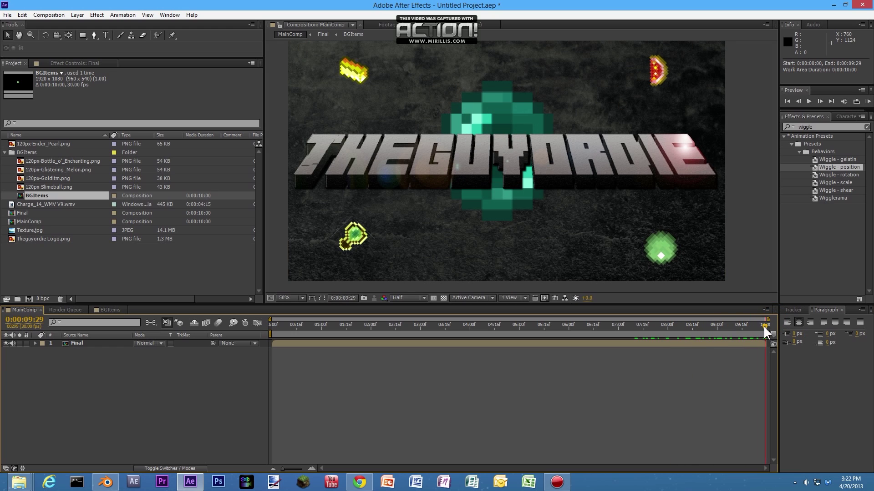
left_click(91, 343)
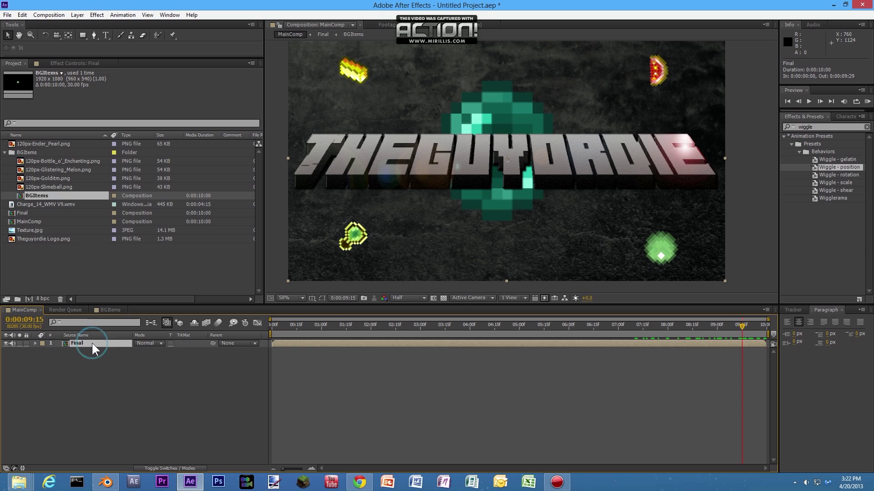
key("t")
left_click(58, 351)
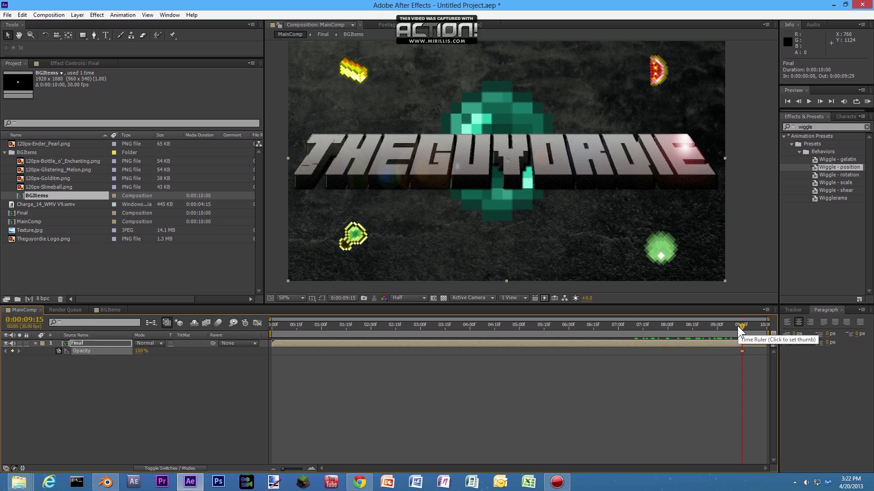
left_click_drag(741, 327, 756, 326)
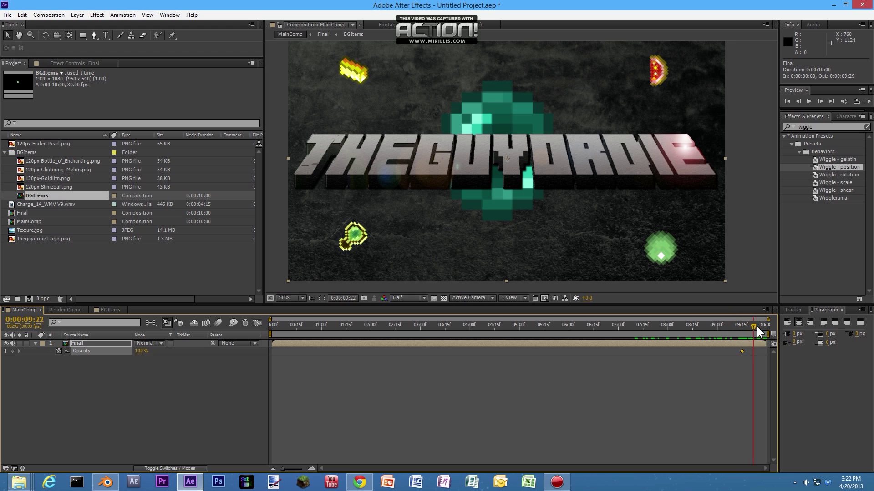
left_click_drag(141, 352, 94, 353)
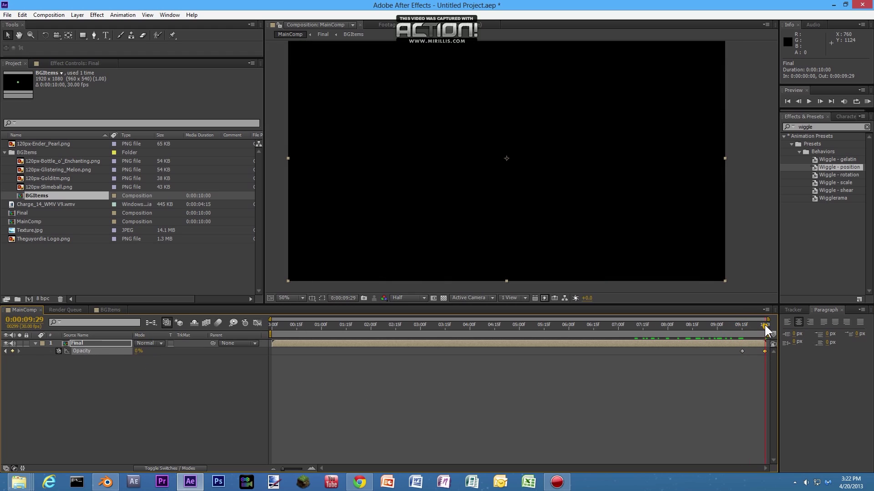
- Run a RAM preview of the whole MainComp from 0:00:00:00
left_click_drag(764, 325, 218, 334)
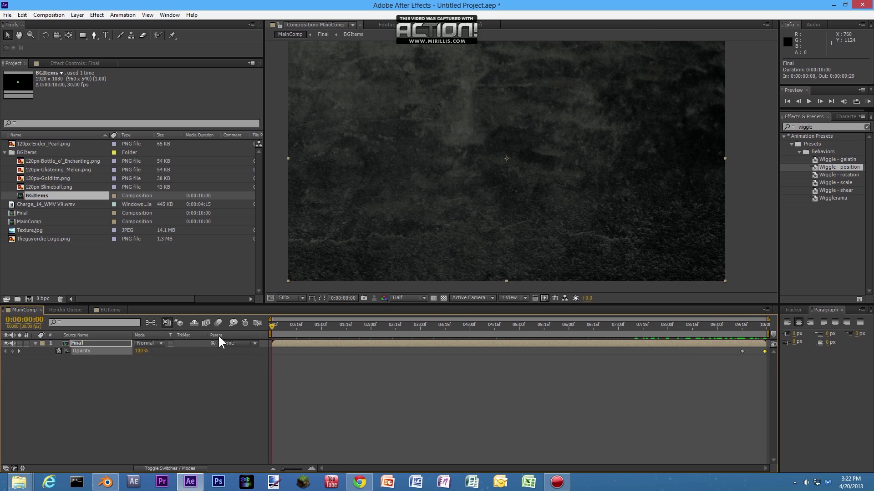
key("KP_0")
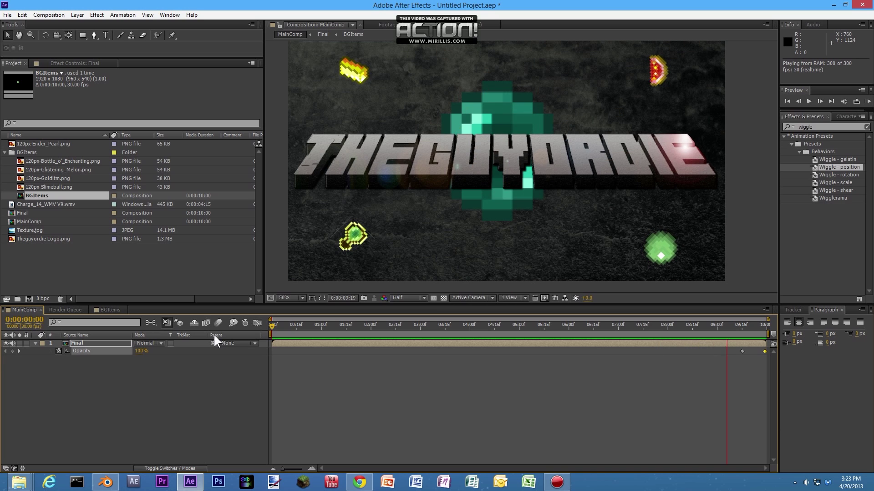
key("space")
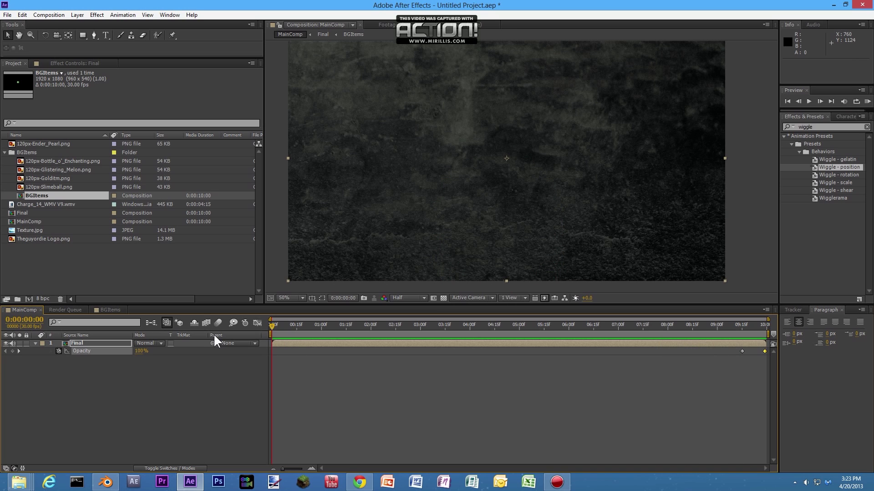
- Open the Final composition and add a Scale keyframe to the Theguyordie Logo.png layer at 0:00:09:12
left_click_drag(274, 325, 742, 336)
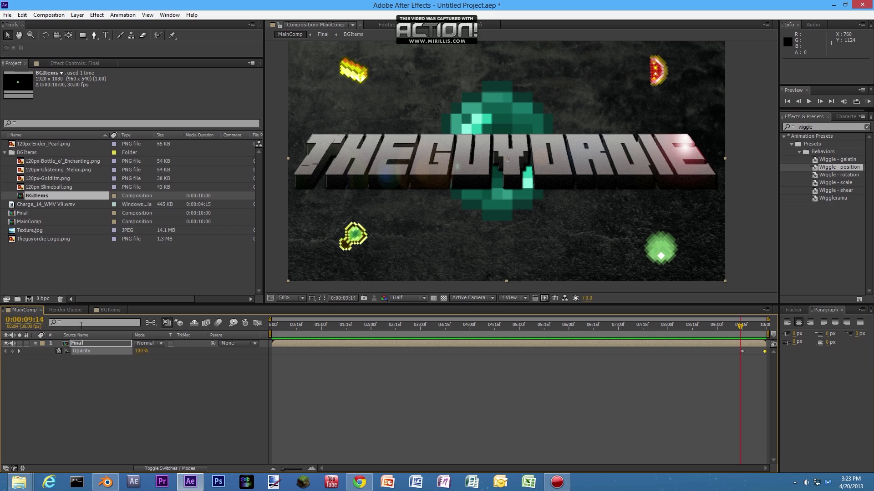
left_click(97, 311)
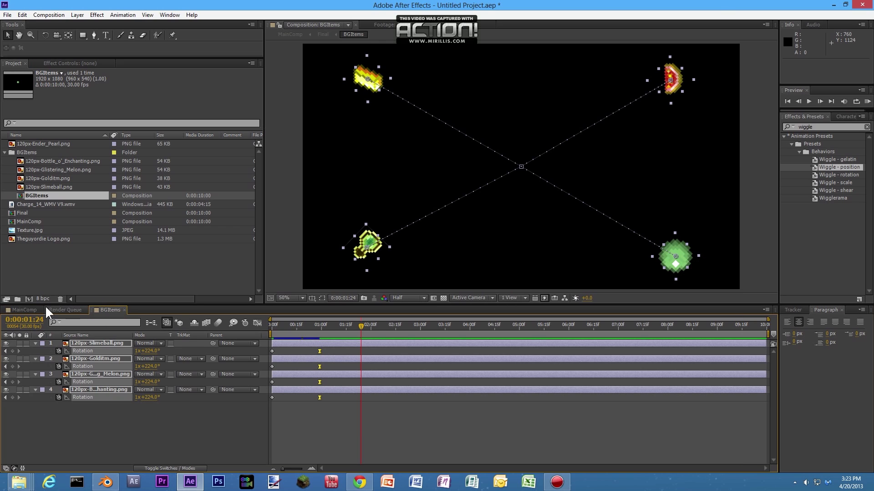
left_click(23, 309)
double_click(82, 344)
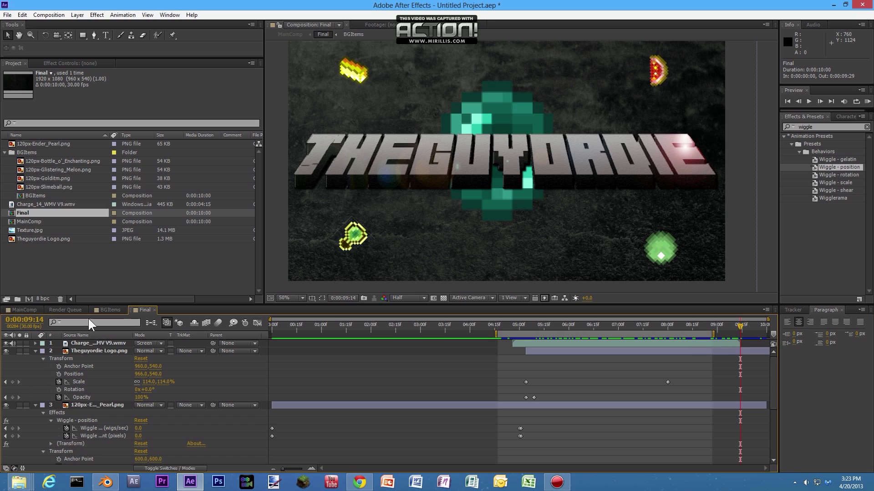
left_click(735, 337)
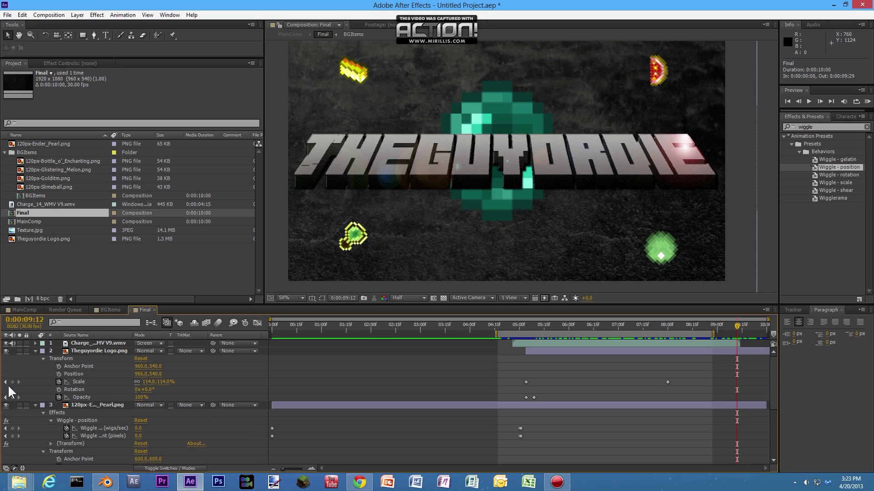
left_click(95, 350)
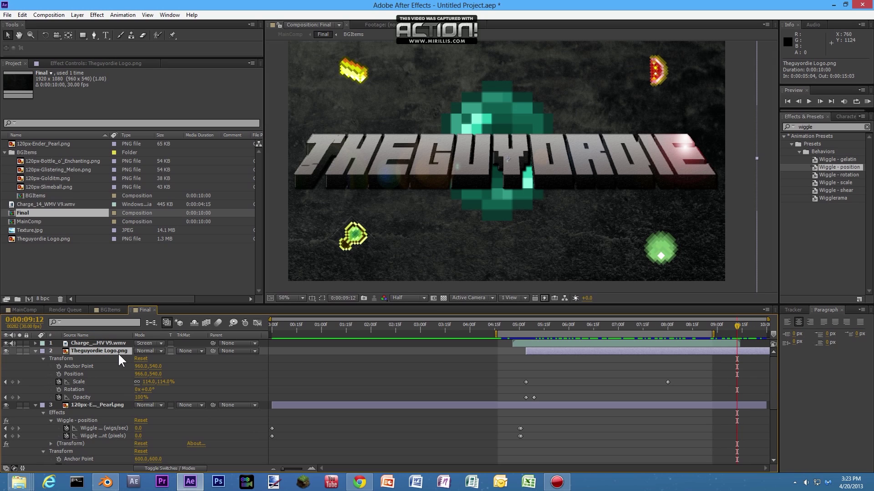
key("u")
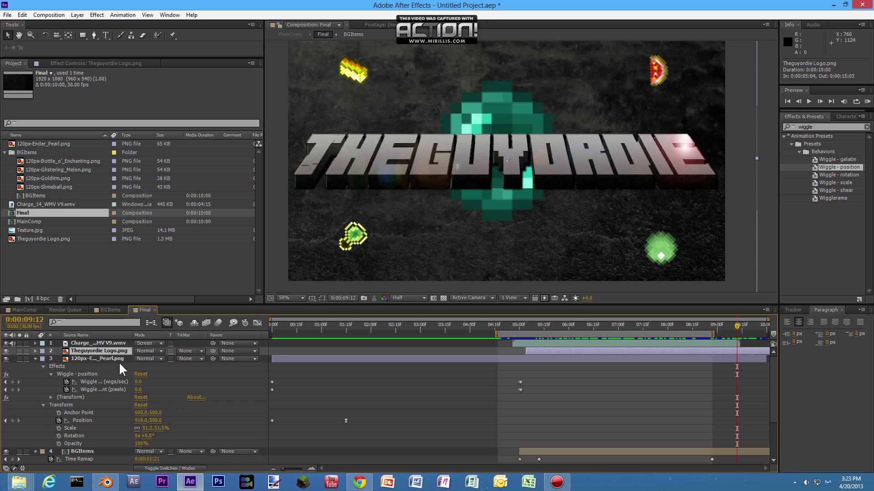
key("u")
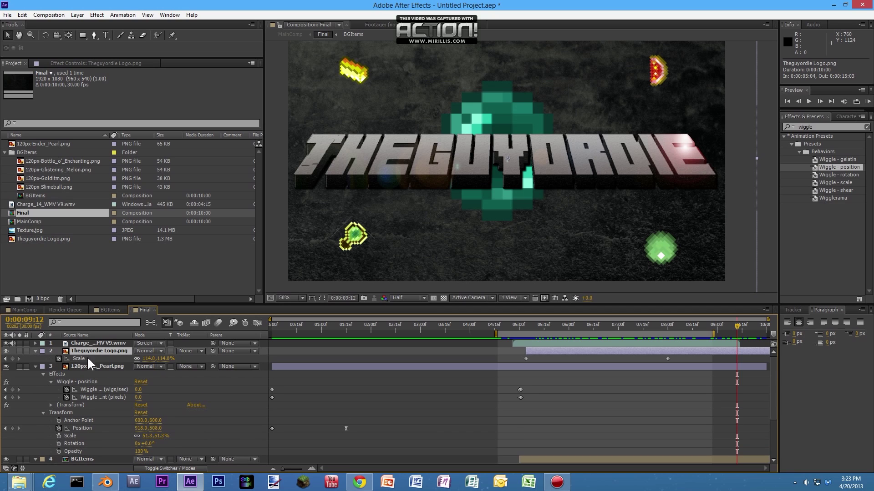
left_click(12, 359)
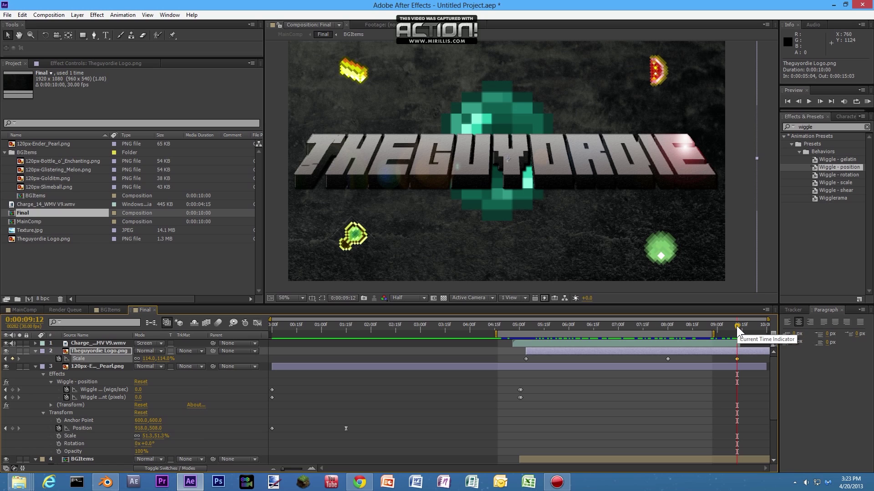
- Scale Theguyordie Logo.png up to 1709% at 0:00:09:29 so it zooms in at the end
left_click_drag(736, 327, 739, 325)
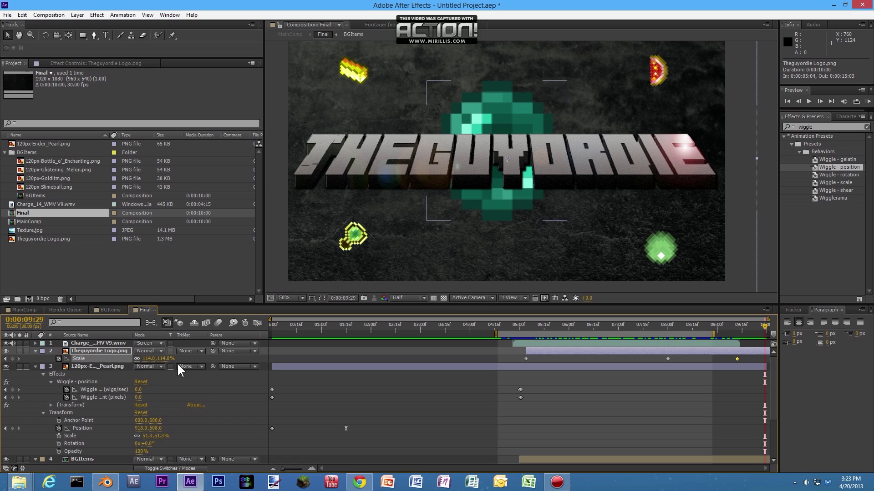
left_click_drag(148, 359, 873, 363)
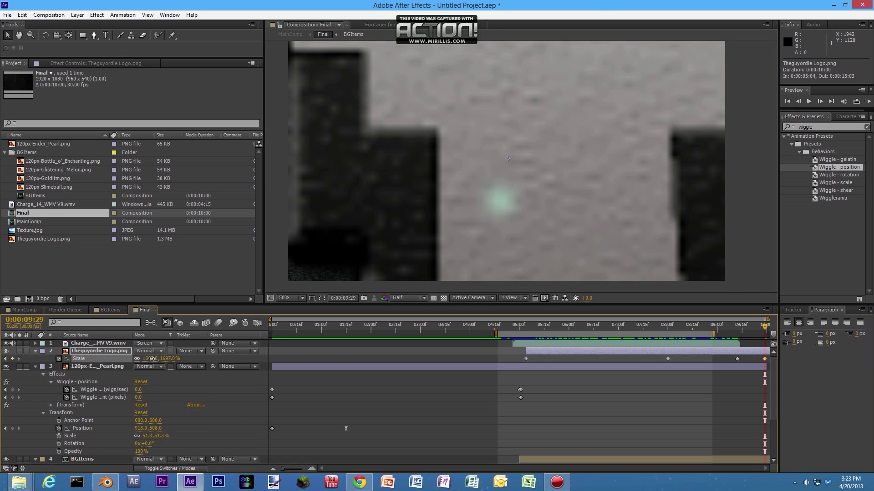
left_click_drag(151, 359, 157, 359)
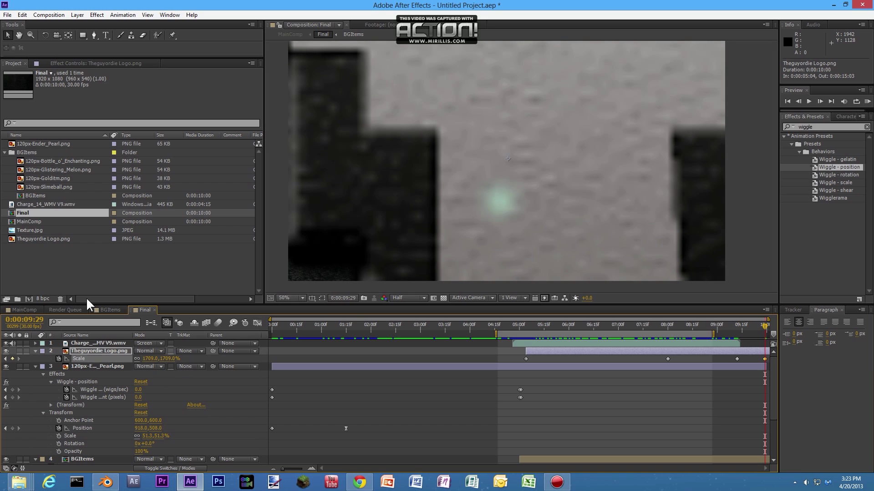
- Start the MainComp work area at 0:00:09:05 and RAM preview the closing logo zoom and fade
left_click(23, 311)
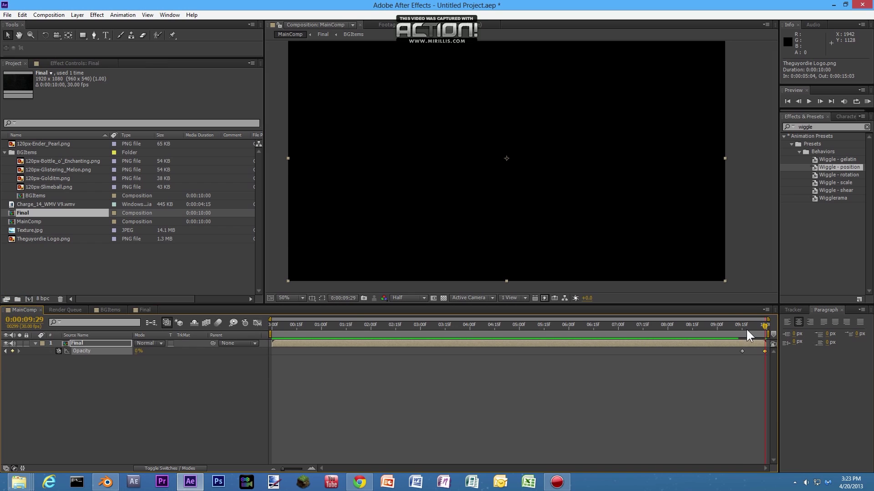
mouse_move(743, 327)
left_mouse_down()
mouse_move(733, 324)
mouse_move(768, 321)
mouse_move(730, 326)
left_mouse_up()
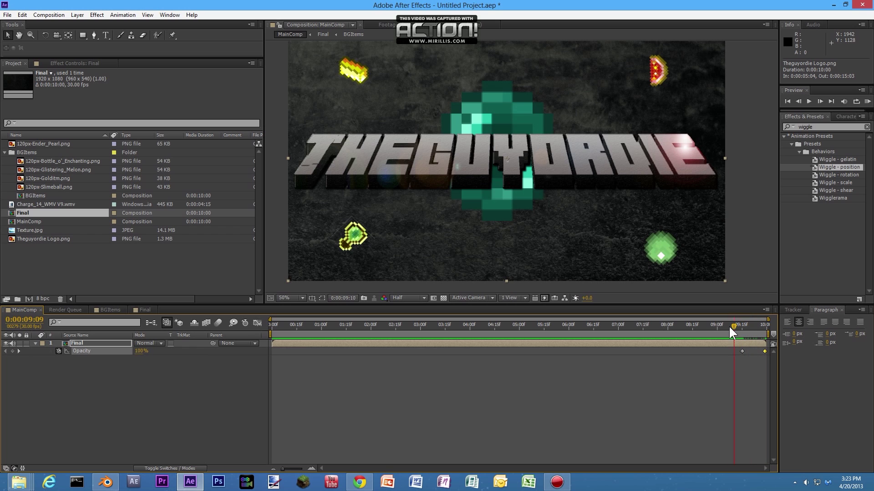
key("b")
key("KP_0")
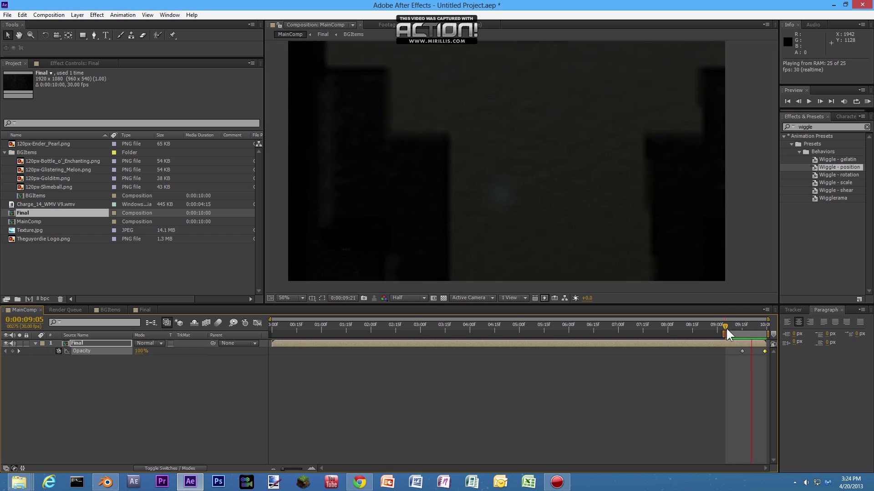
key("space")
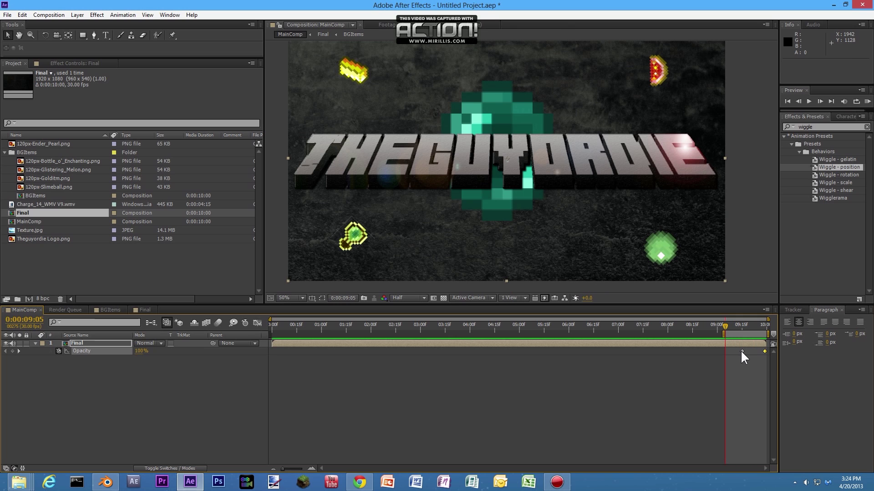
- Move the logo's 0:00:09:12 Scale keyframe in Final to 0:00:09:23 and preview the ending in MainComp
double_click(88, 344)
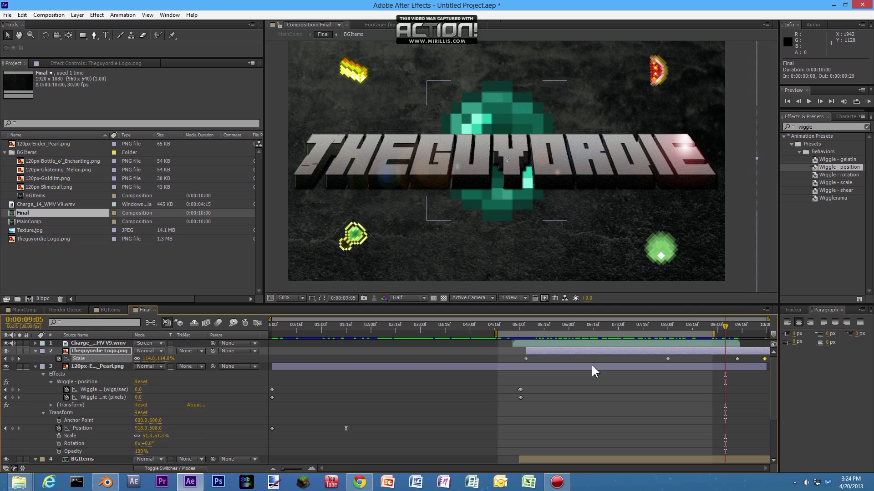
left_click_drag(737, 359, 754, 359)
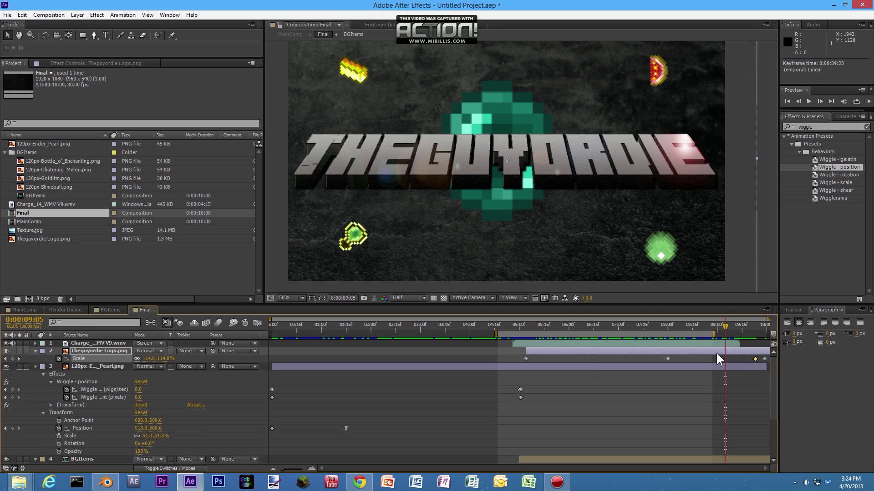
left_click(29, 310)
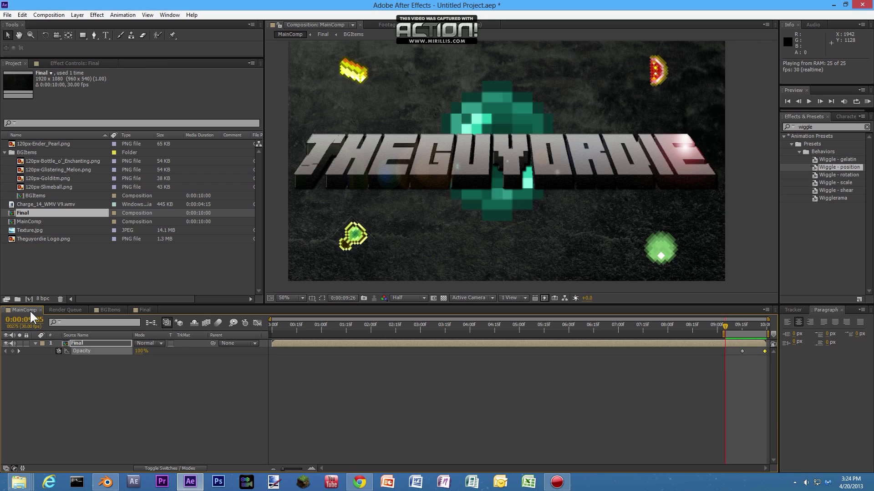
key("space")
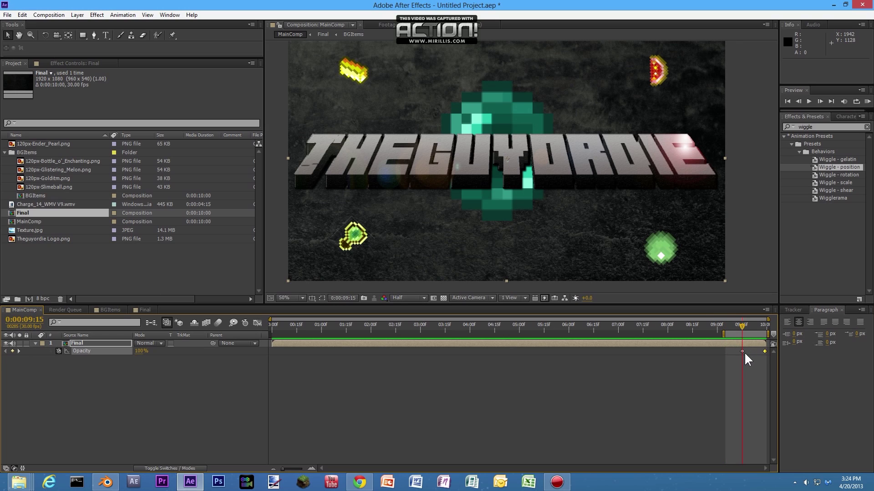
- Reset the MainComp work area to the full 10 seconds and scrub to the explosion at 0:00:05:02
double_click(745, 335)
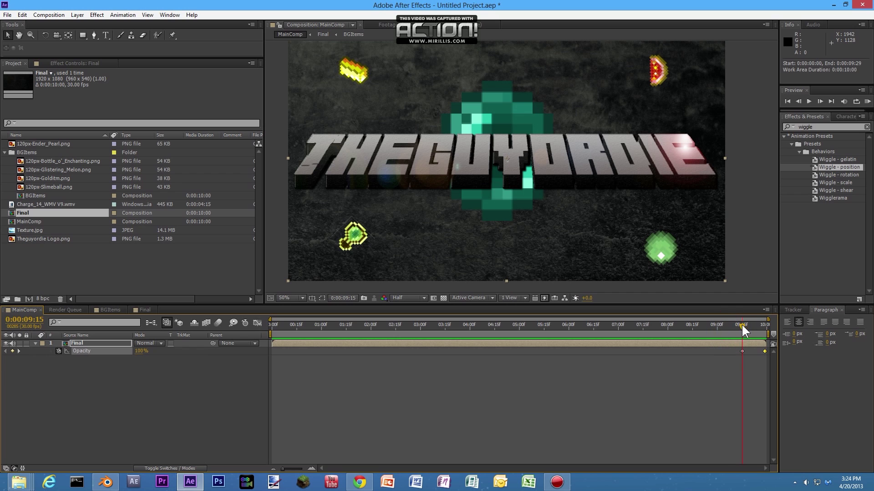
left_click_drag(743, 325, 436, 328)
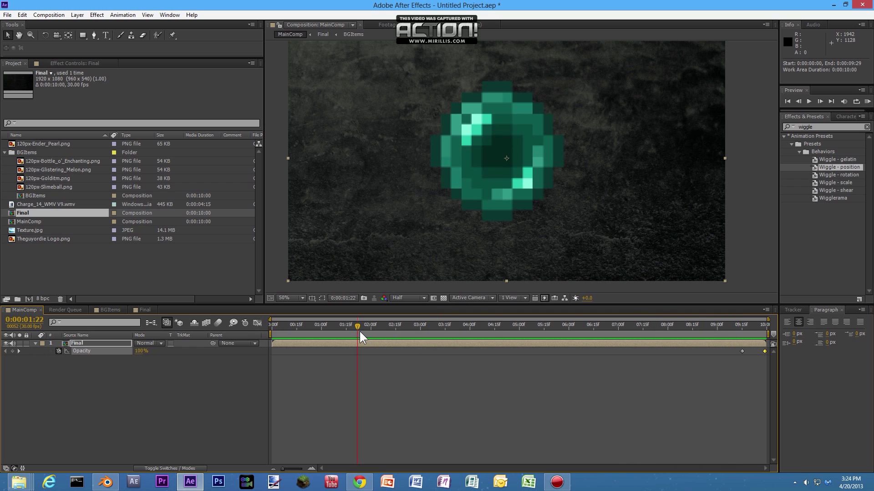
left_click_drag(494, 325, 523, 298)
- Search the effects for "hue" to locate Hue/Saturation, and return the current time to 0:00:00:00
left_click(812, 127)
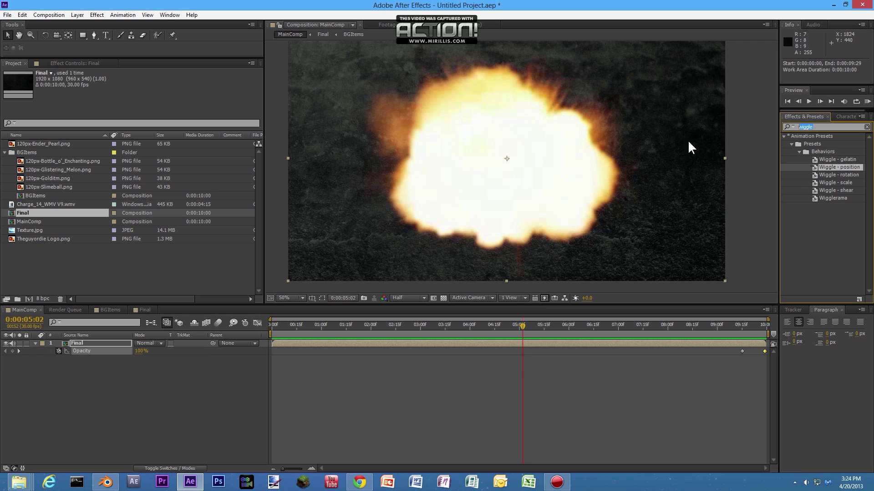
key("BackSpace")
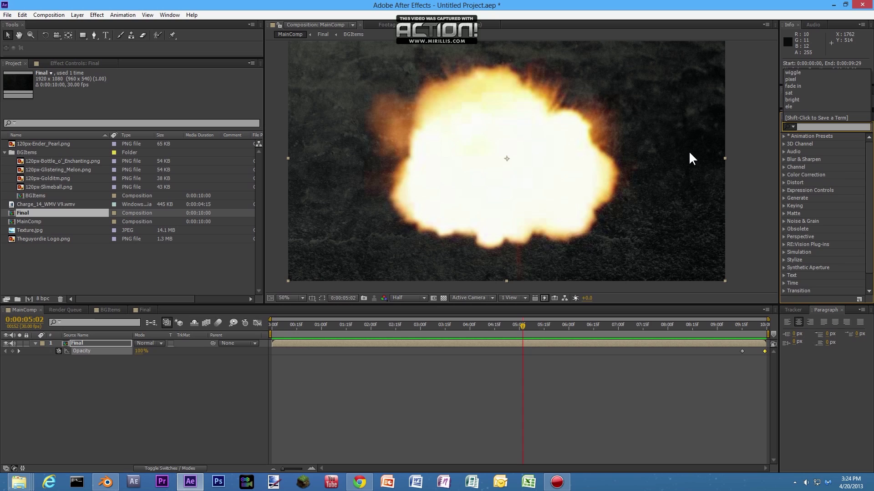
type("hus")
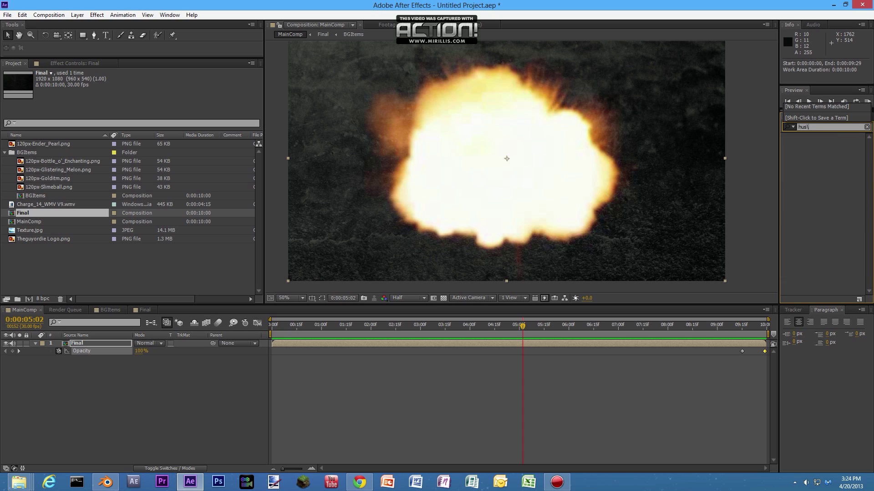
key("BackSpace")
type("e")
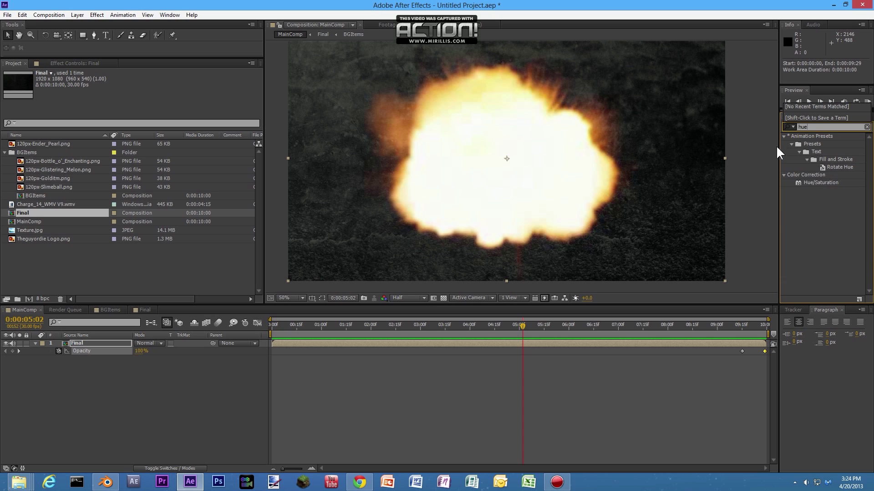
left_click(818, 182)
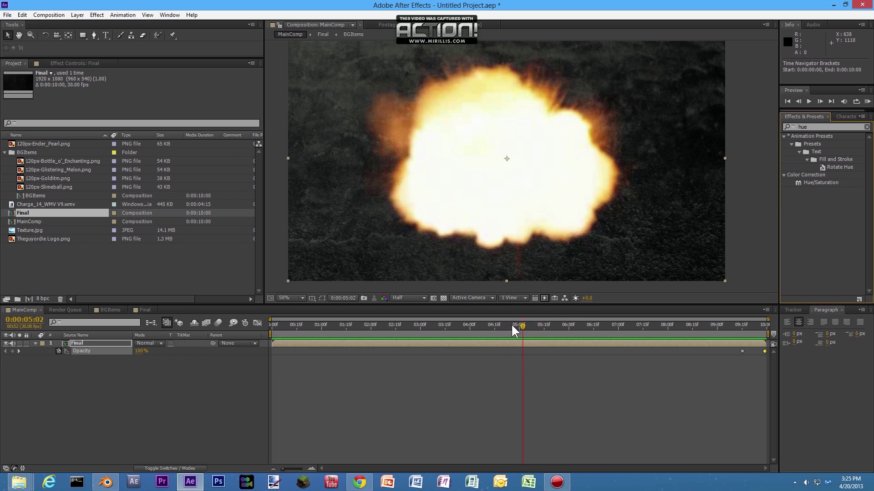
left_click_drag(522, 326, 262, 322)
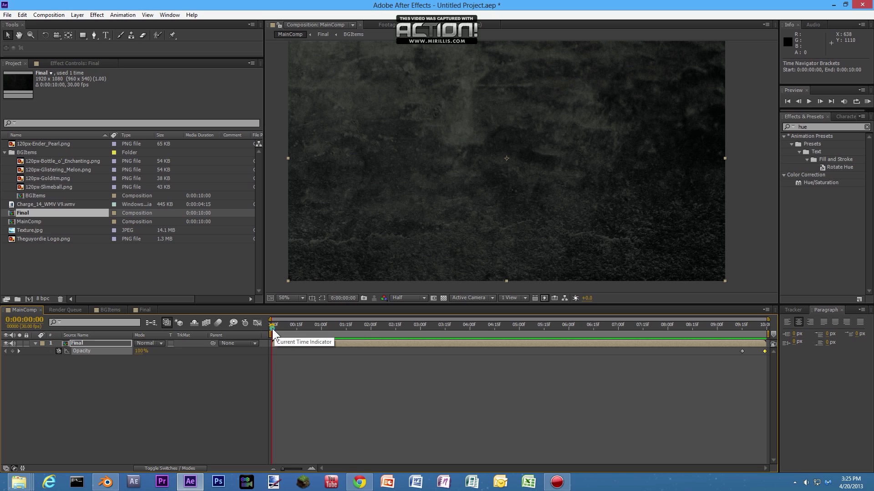
left_click_drag(272, 329, 214, 307)
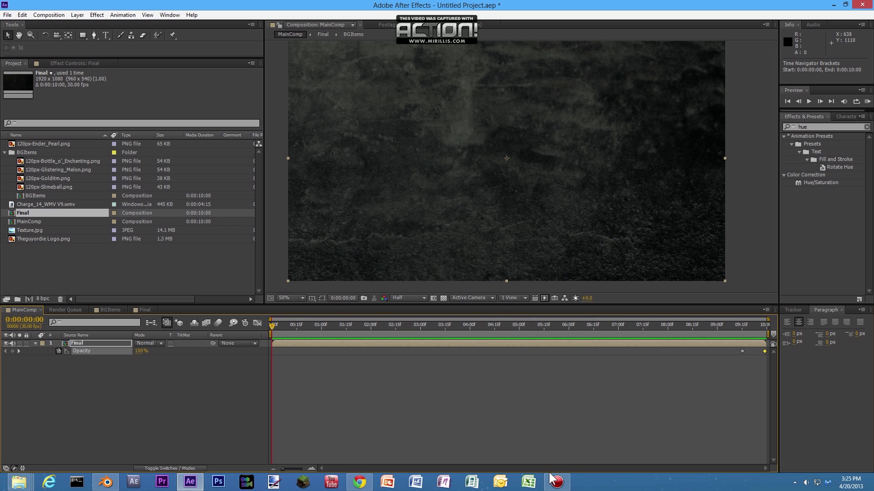